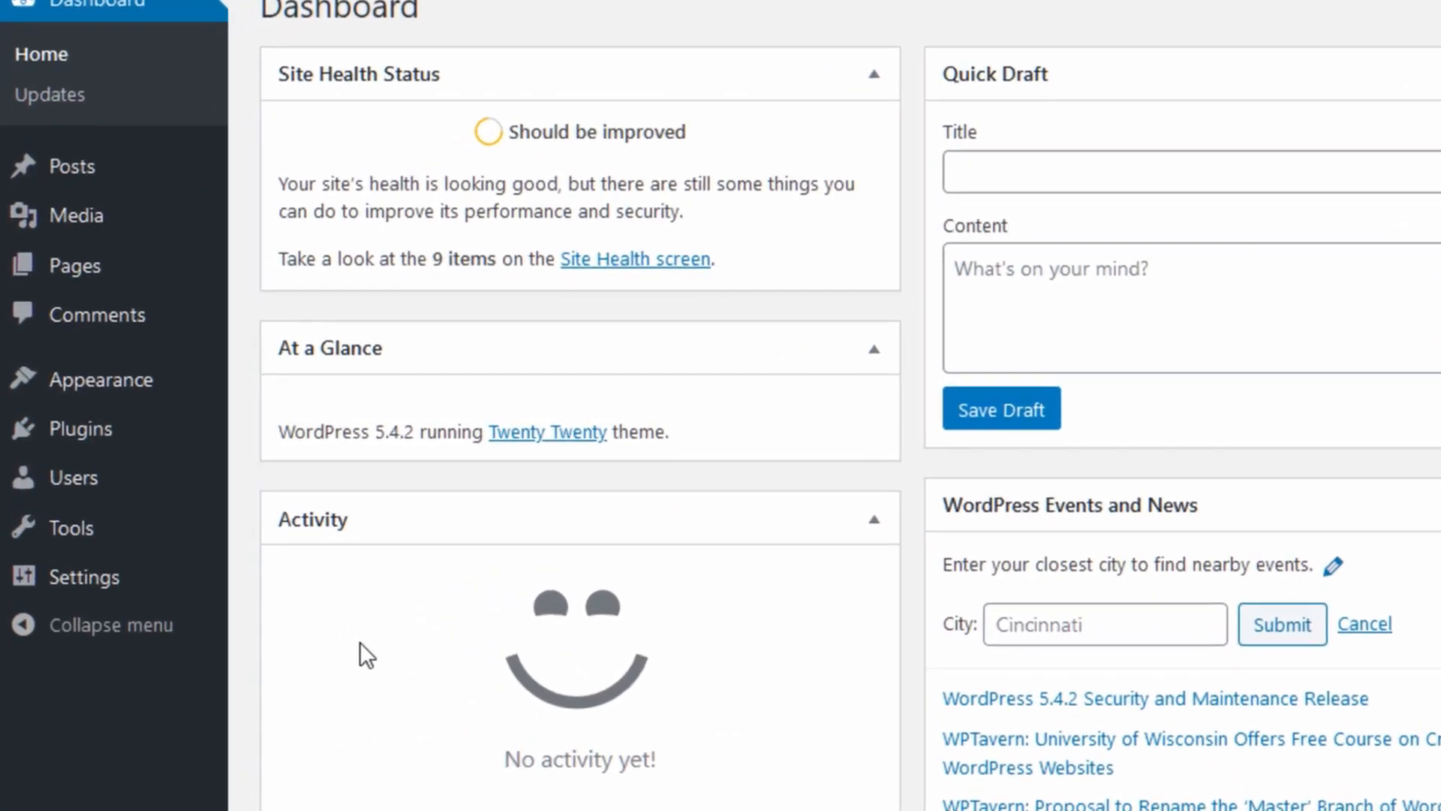
# - Install and activate the Contact Form 7 plugin from the WordPress plugin directory
pyautogui.moveTo(106, 441)
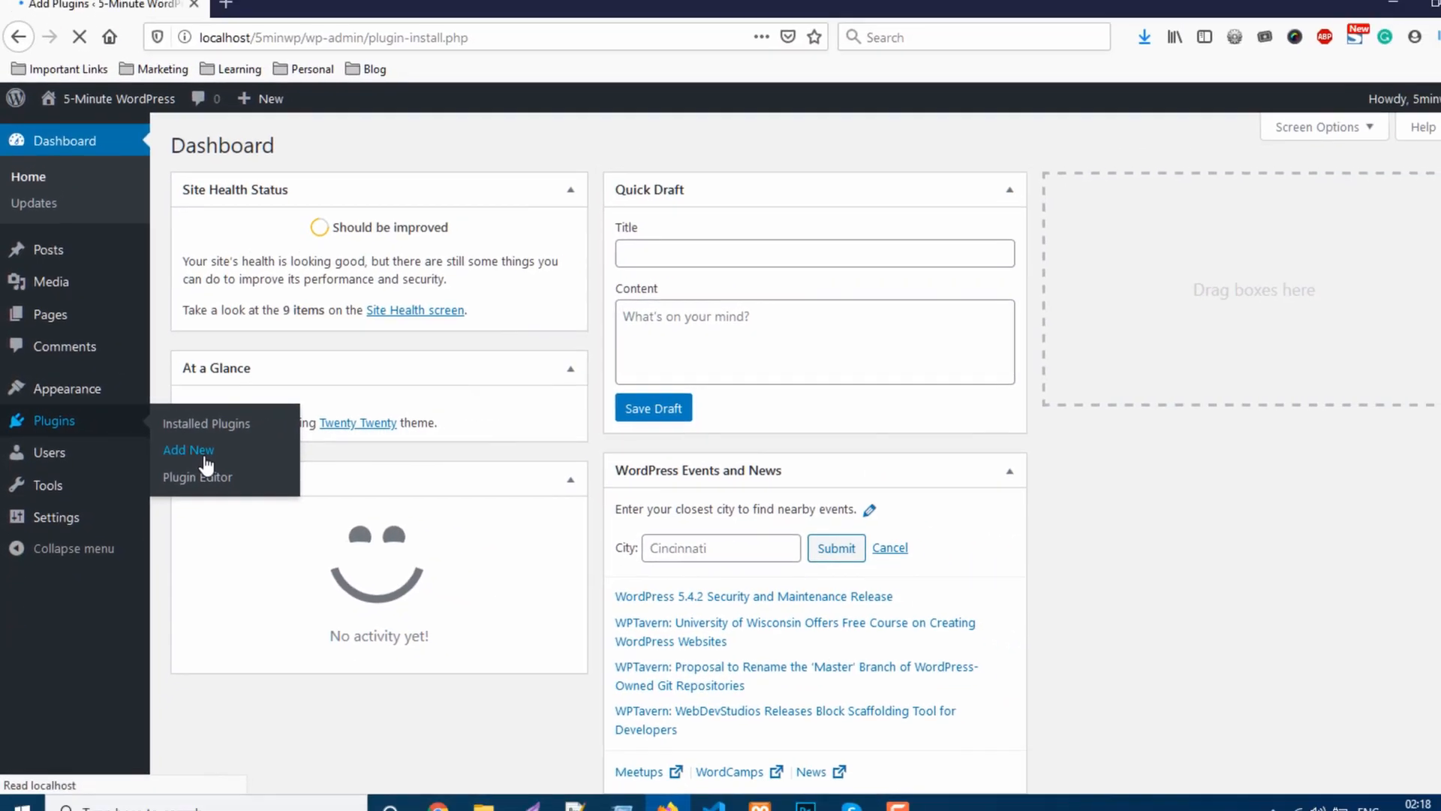
pyautogui.click(286, 481)
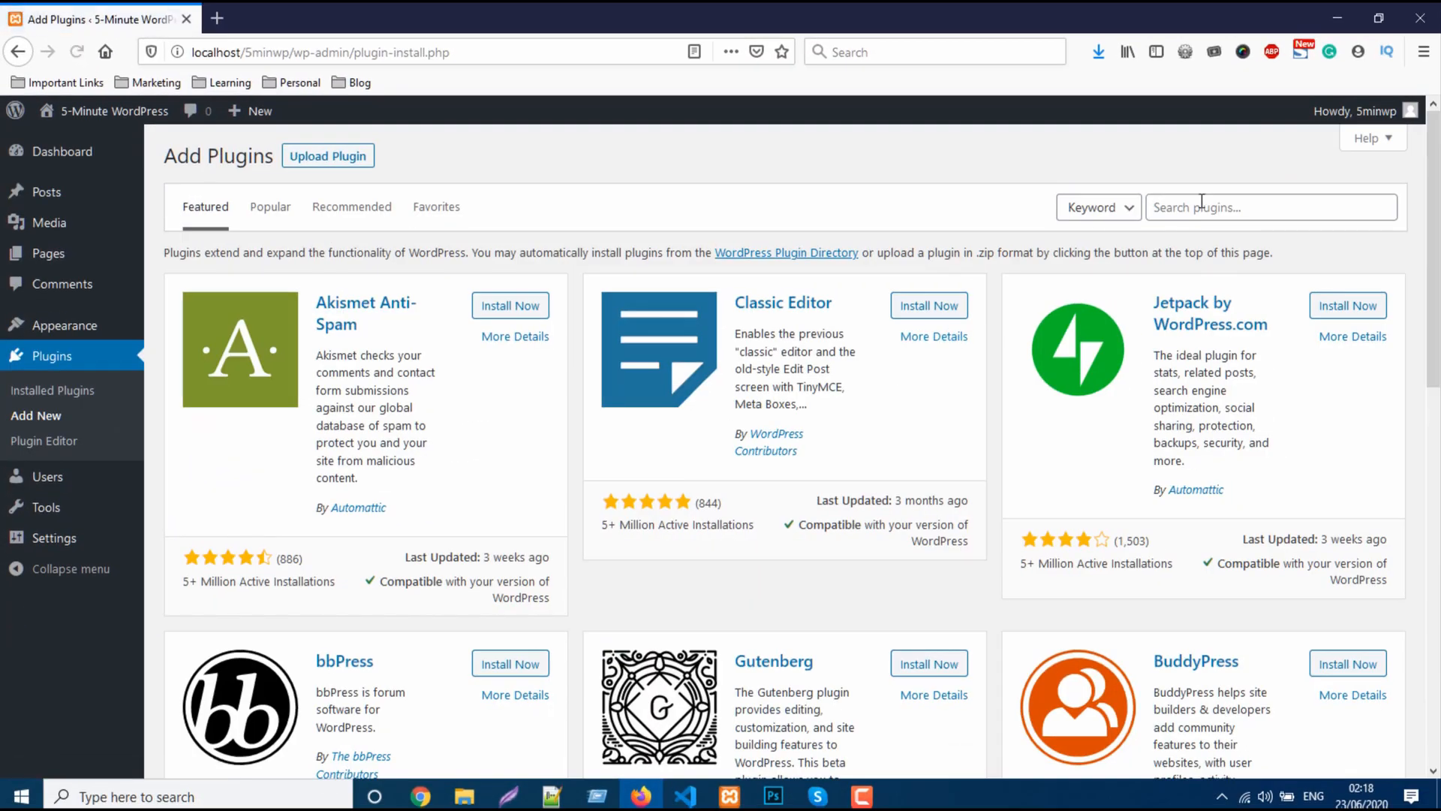
pyautogui.click(1202, 201)
pyautogui.write('Cont')
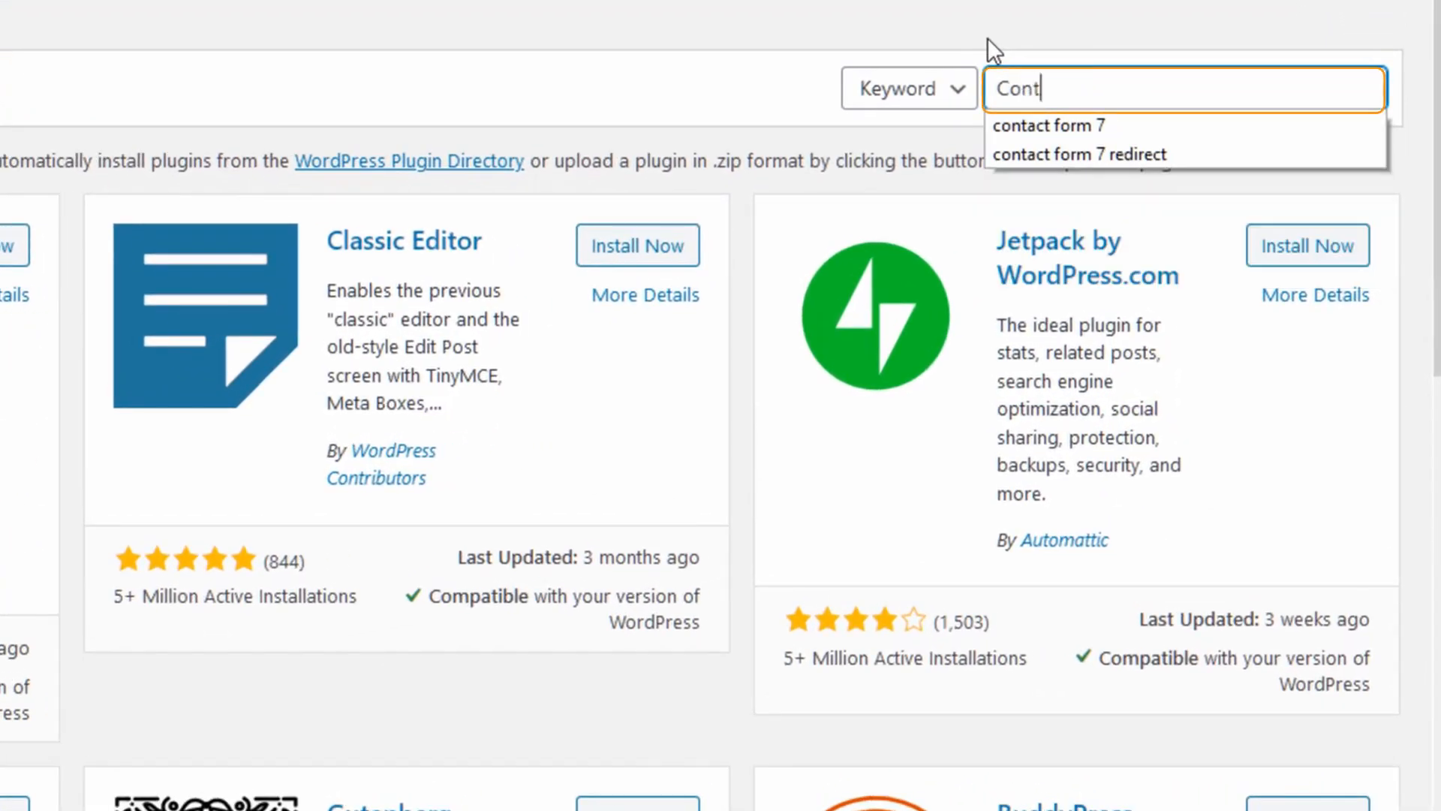
pyautogui.write('act Form 7')
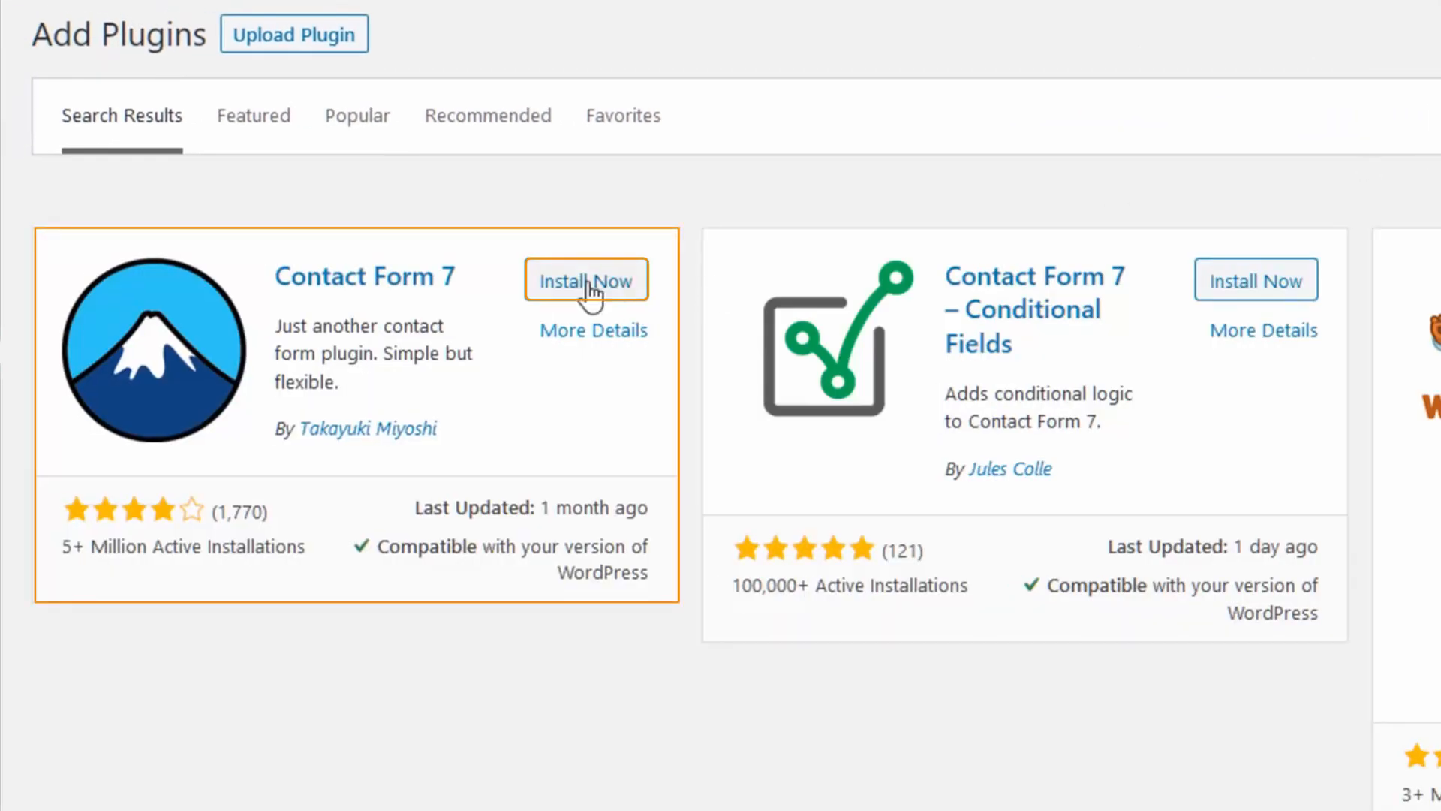
pyautogui.click(589, 293)
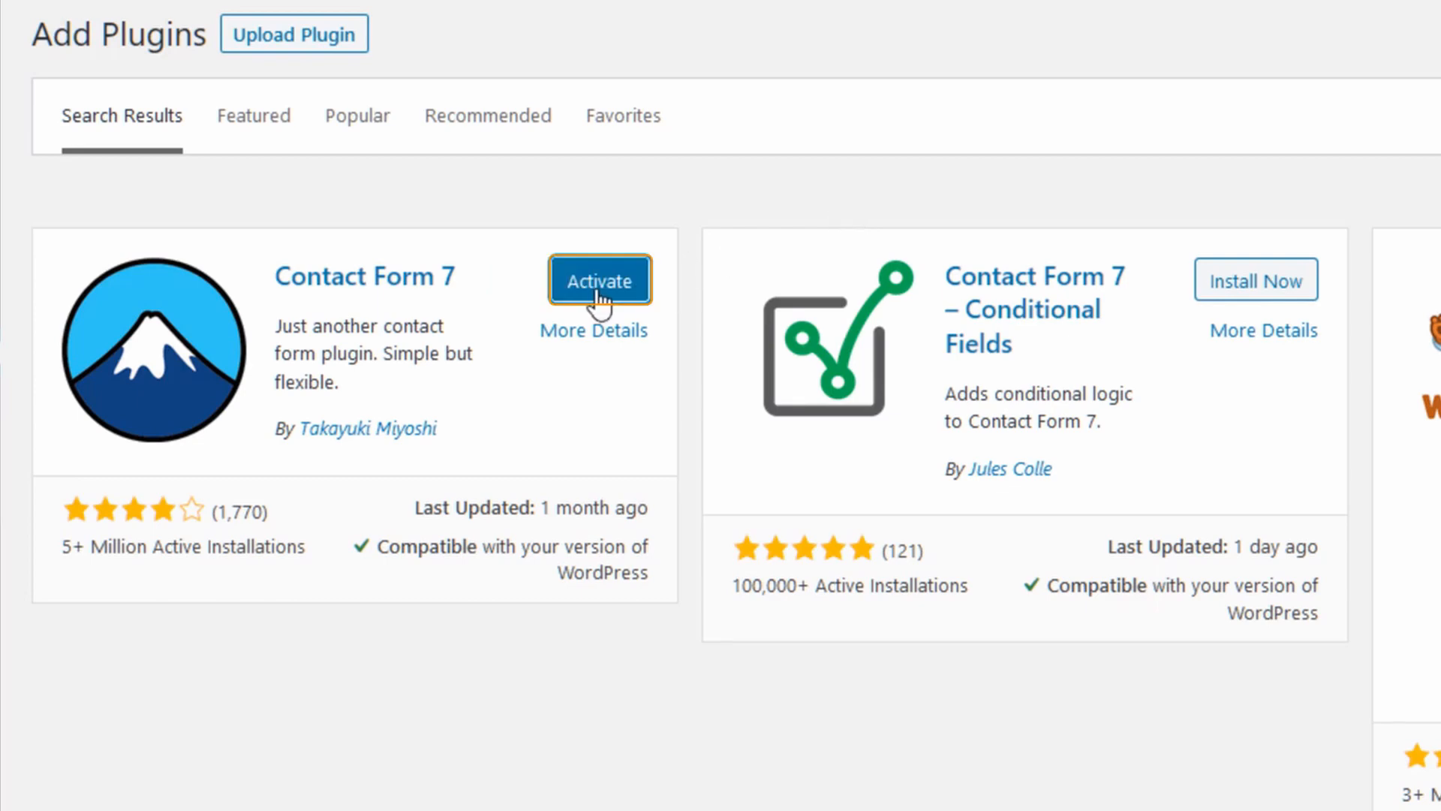
pyautogui.click(608, 286)
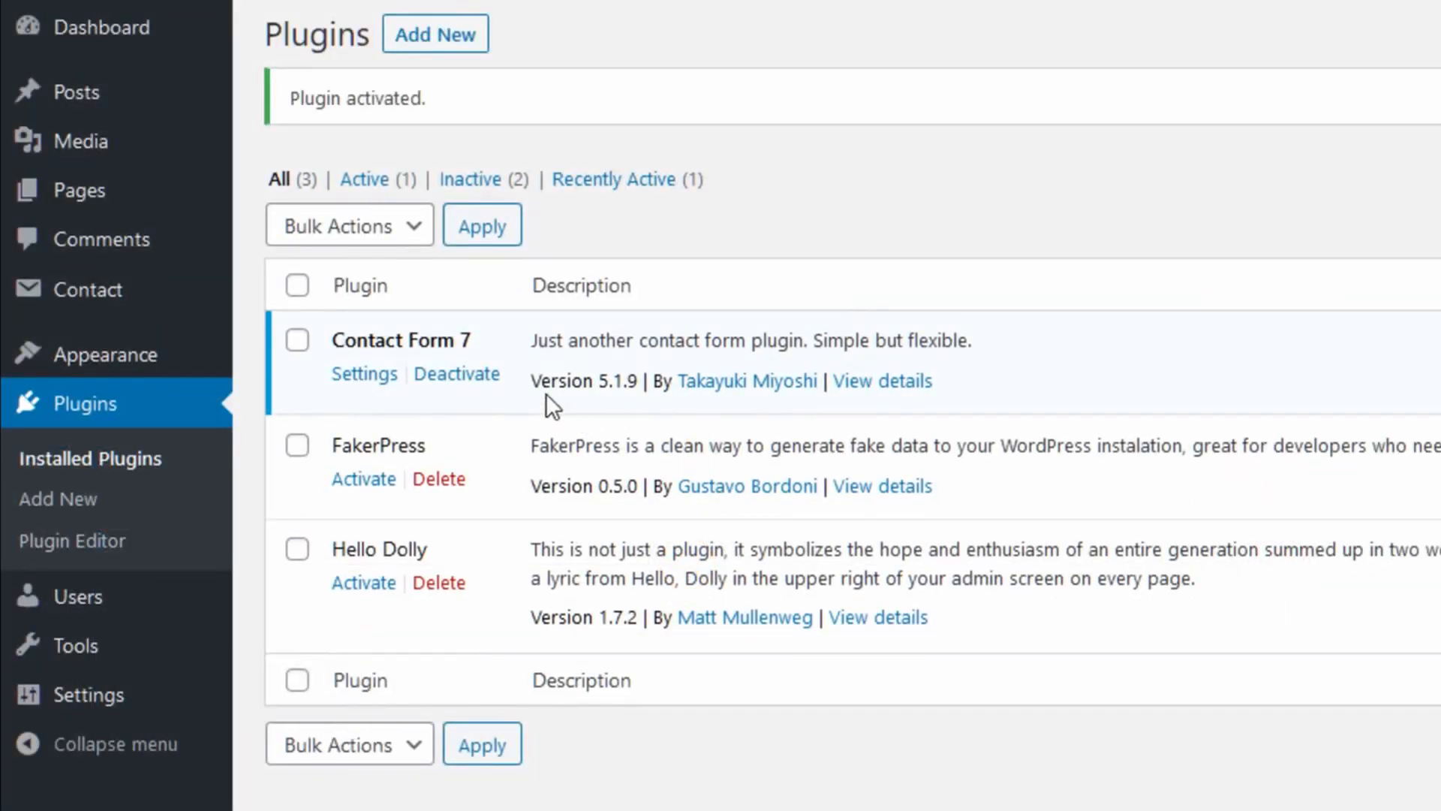
# - Create a new contact form titled Job and clear its default form template
pyautogui.moveTo(106, 293)
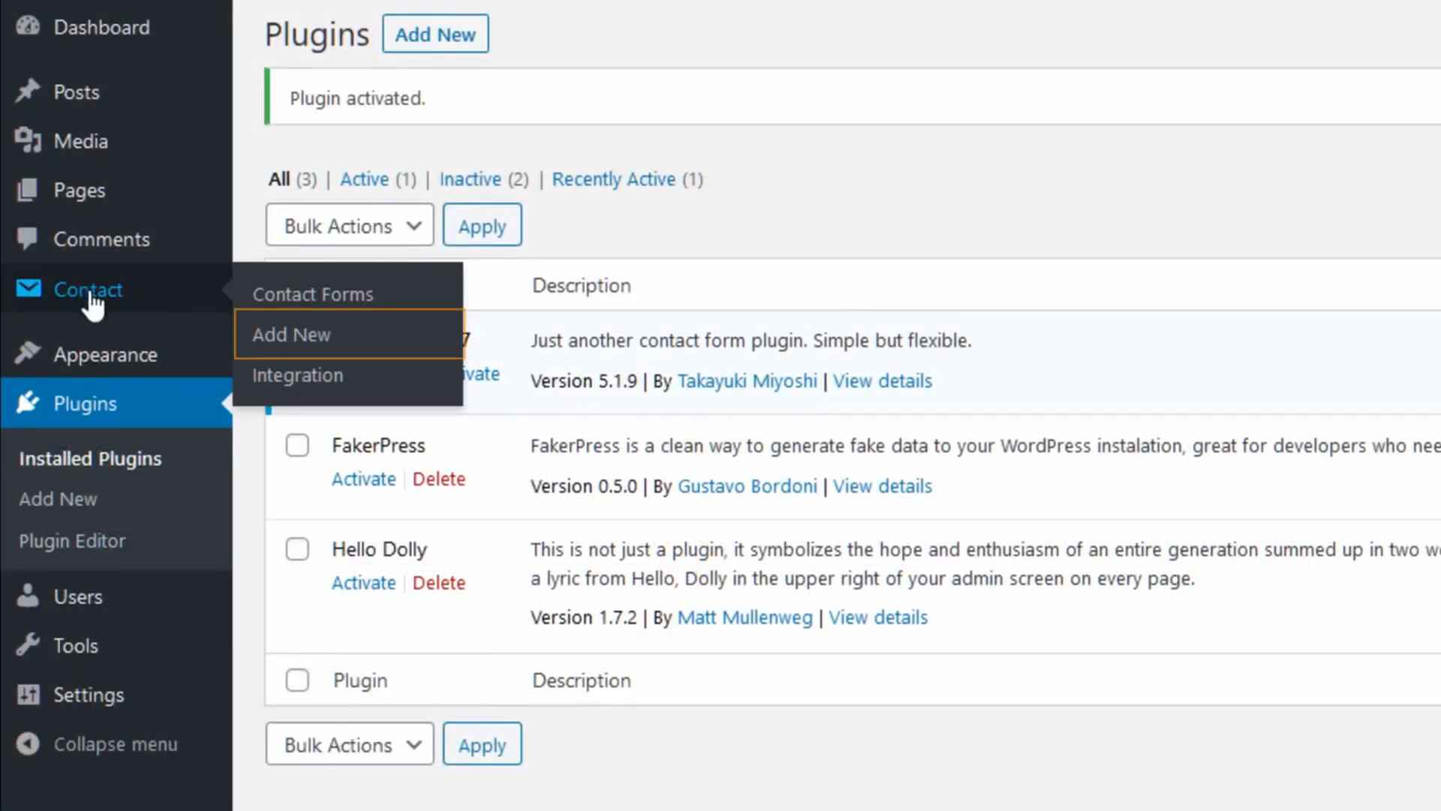
pyautogui.click(343, 344)
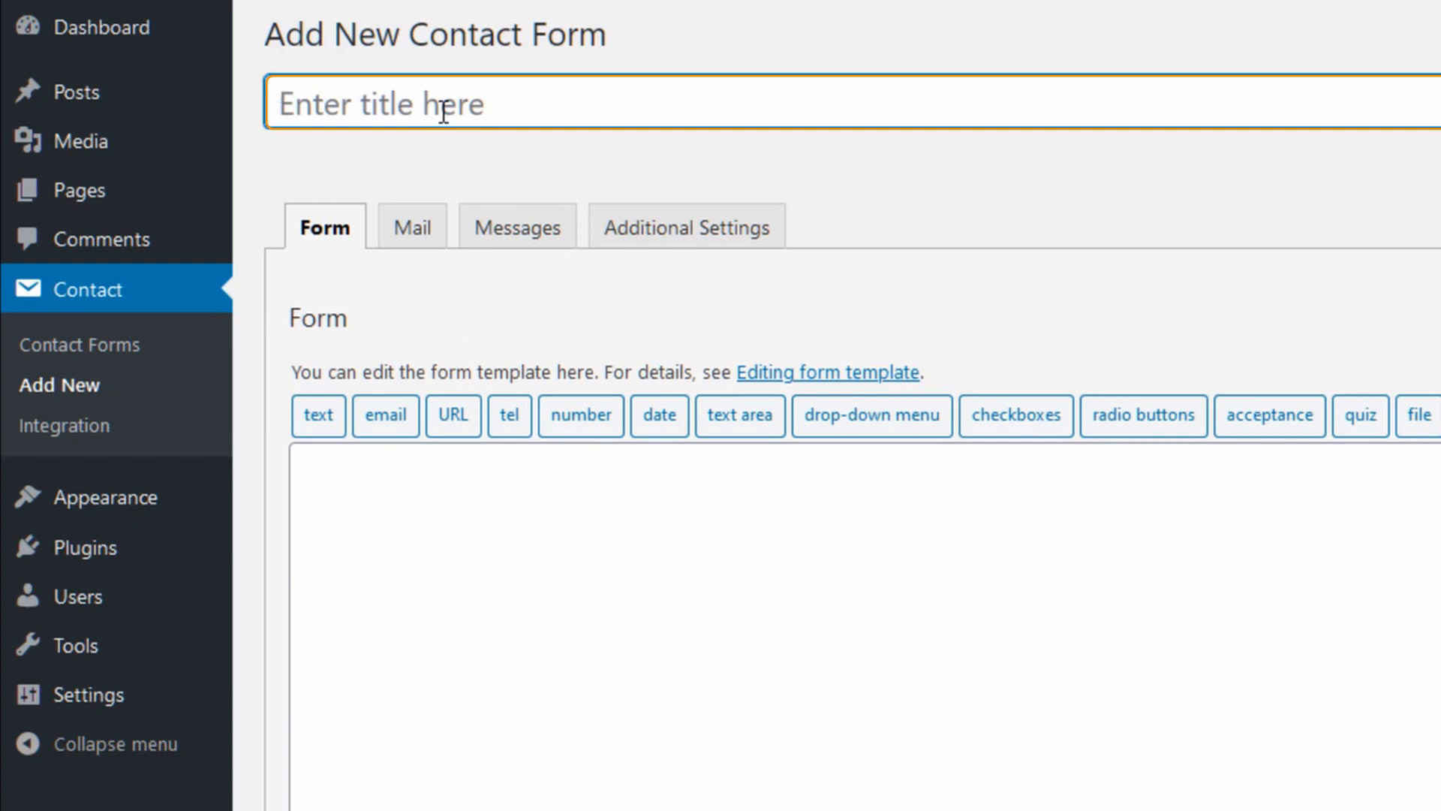
pyautogui.write('Job')
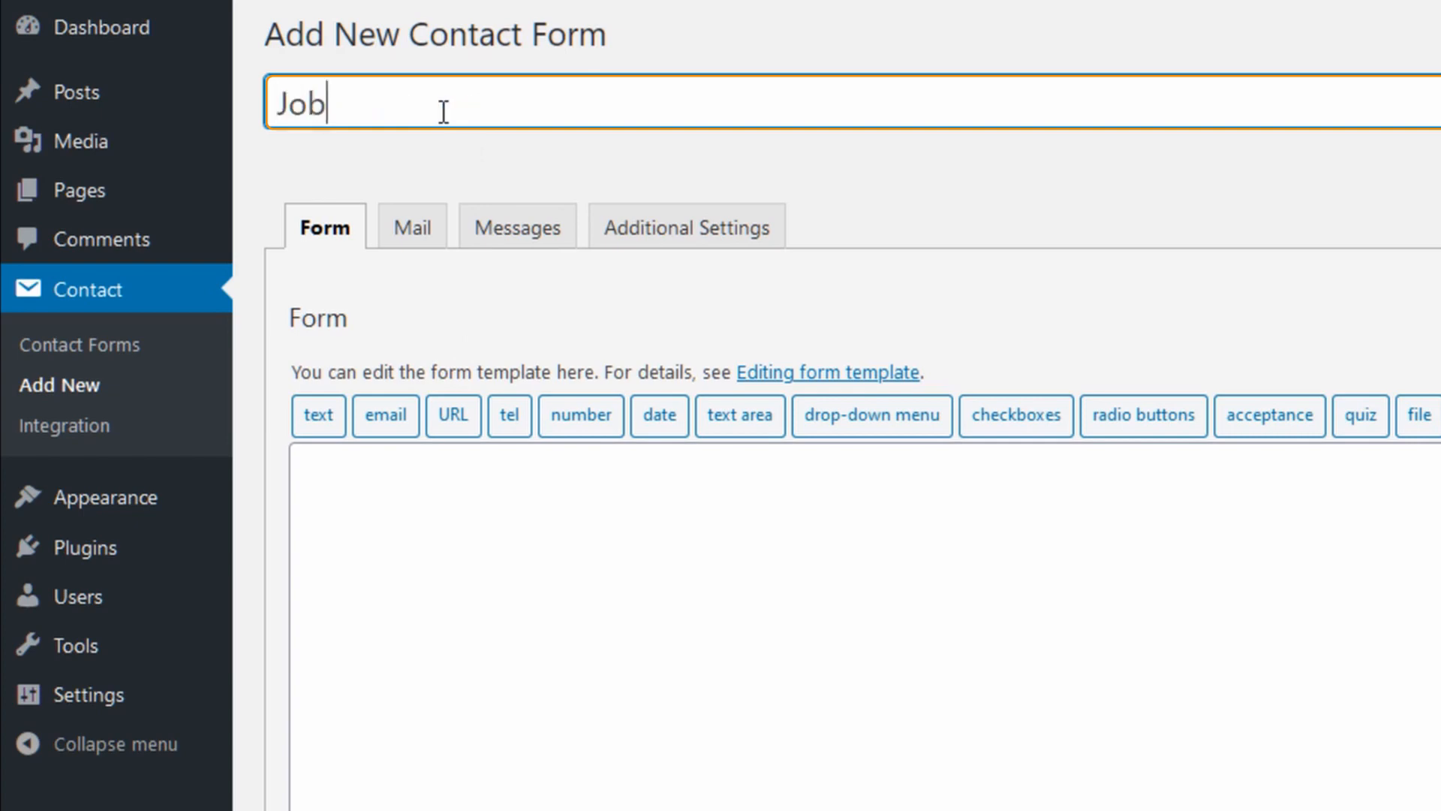
pyautogui.moveTo(480, 788); pyautogui.dragTo(291, 475)
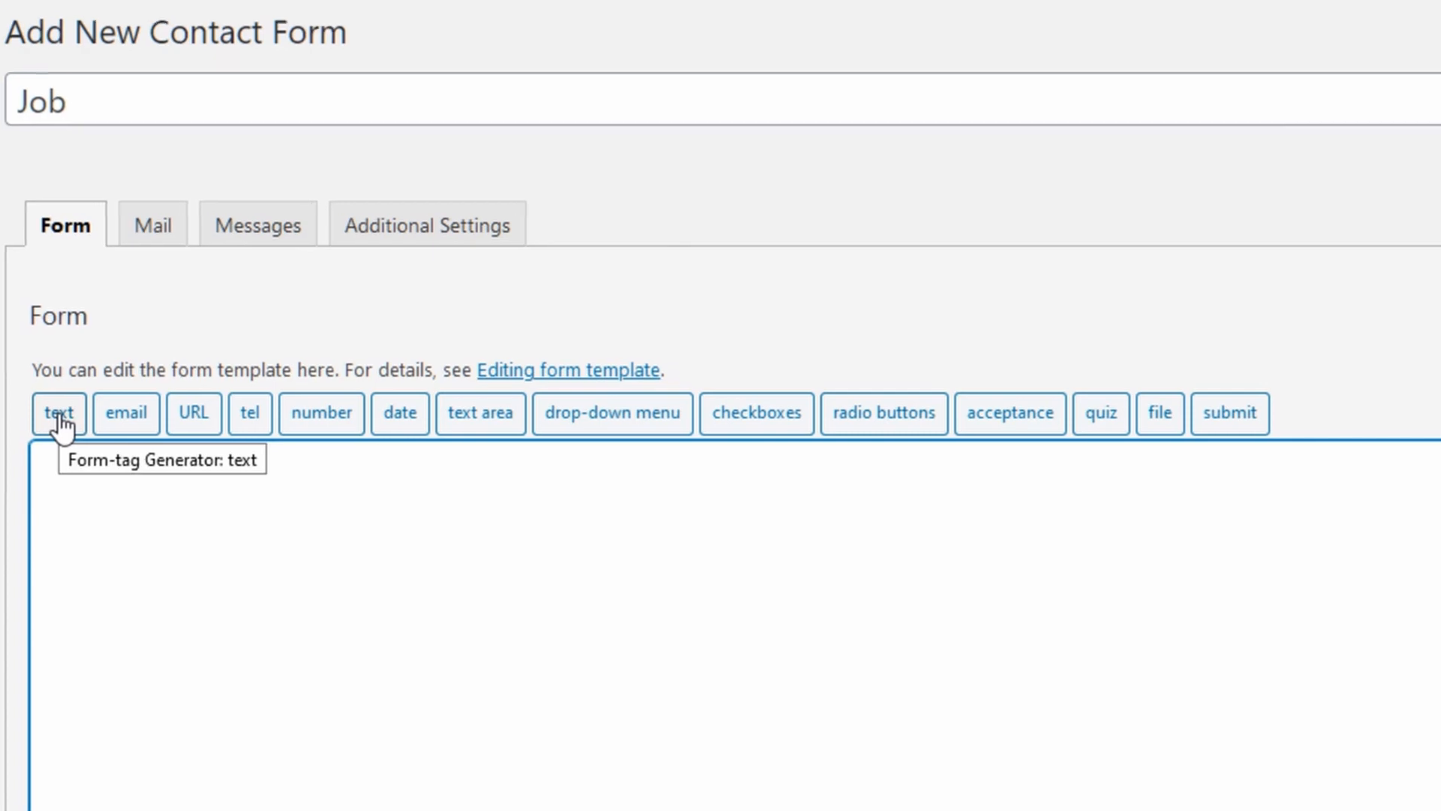
# - Set up a required text form-tag named fname with Full Name as its placeholder
pyautogui.click(64, 417)
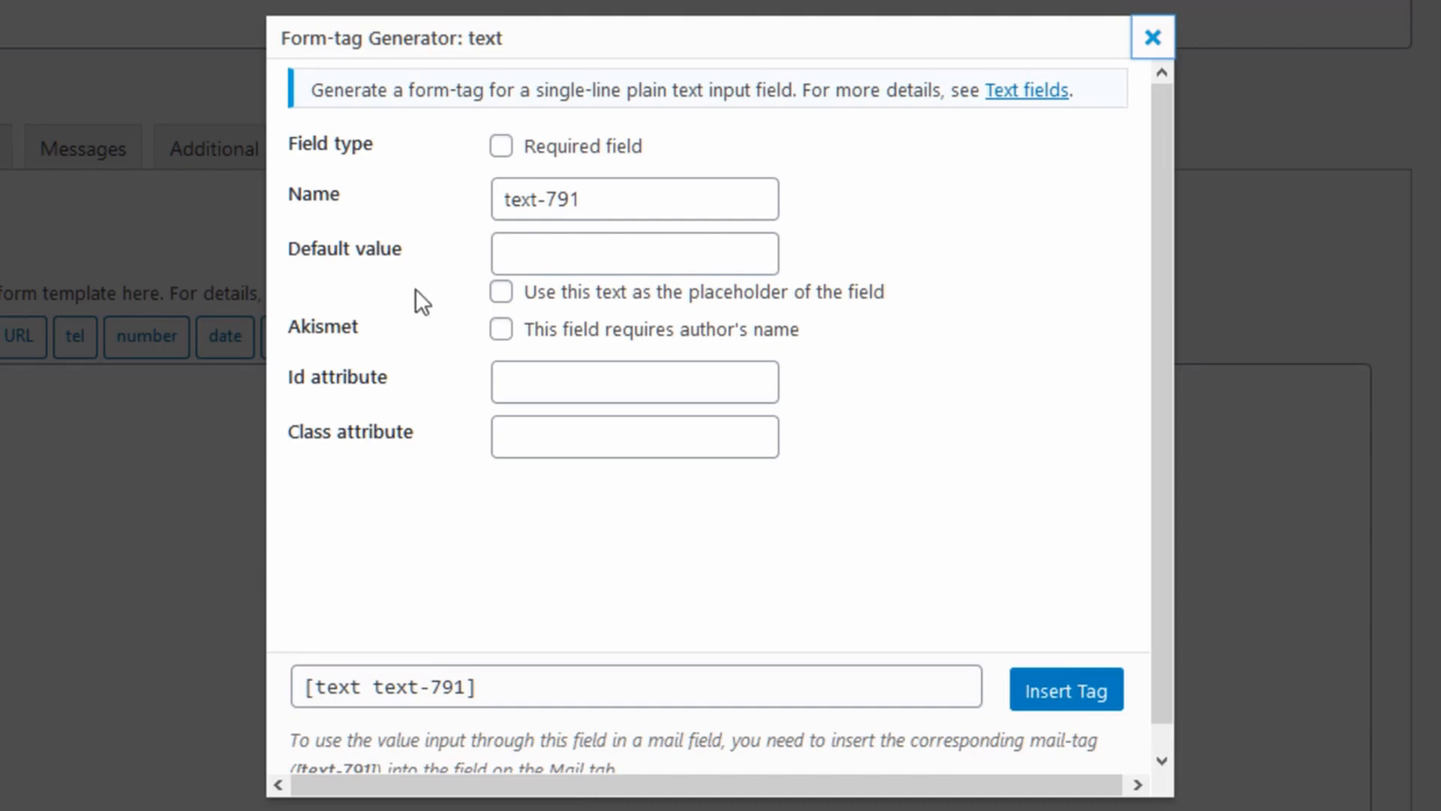
pyautogui.click(501, 147)
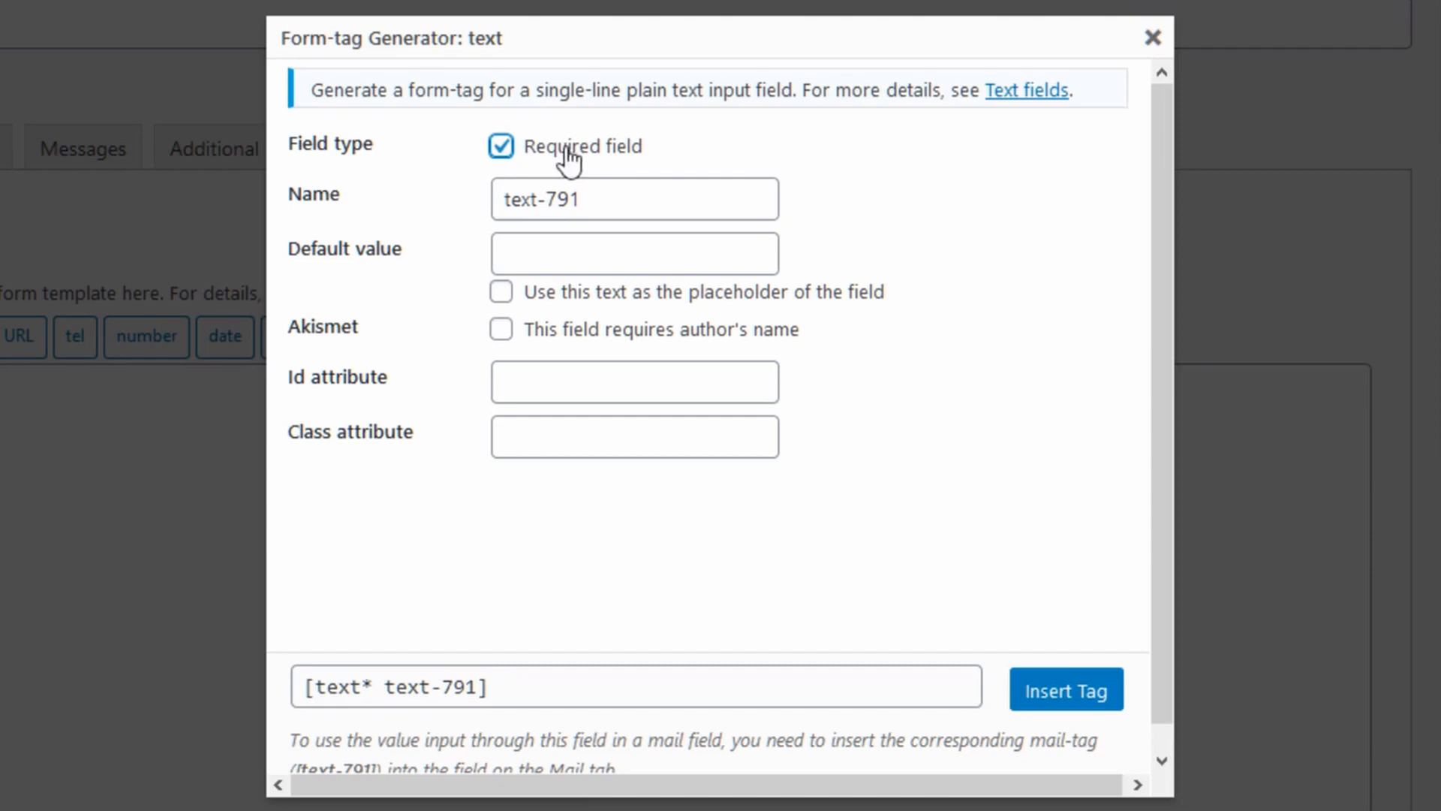
pyautogui.tripleClick(615, 193)
pyautogui.write('fname')
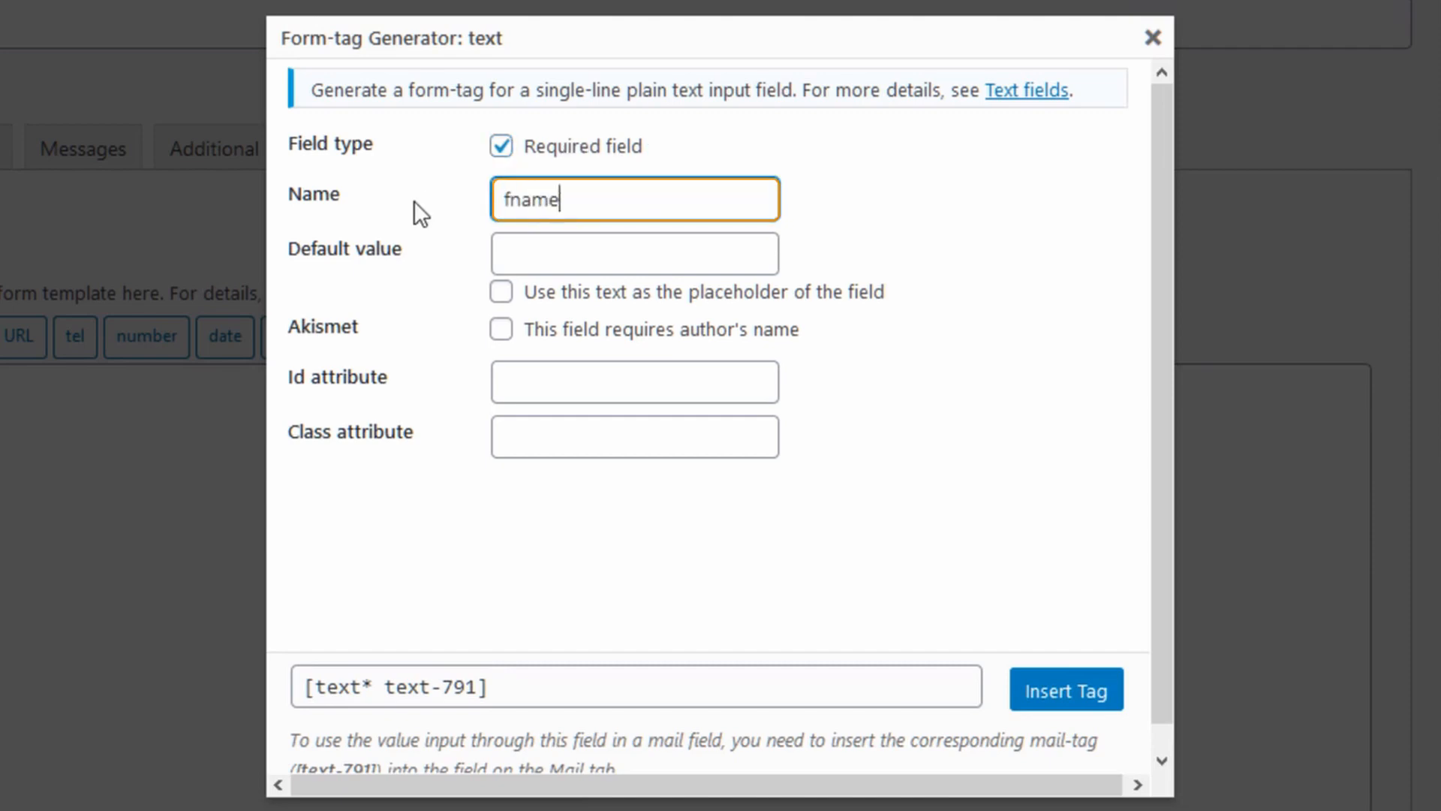
pyautogui.click(555, 247)
pyautogui.write('Full Name')
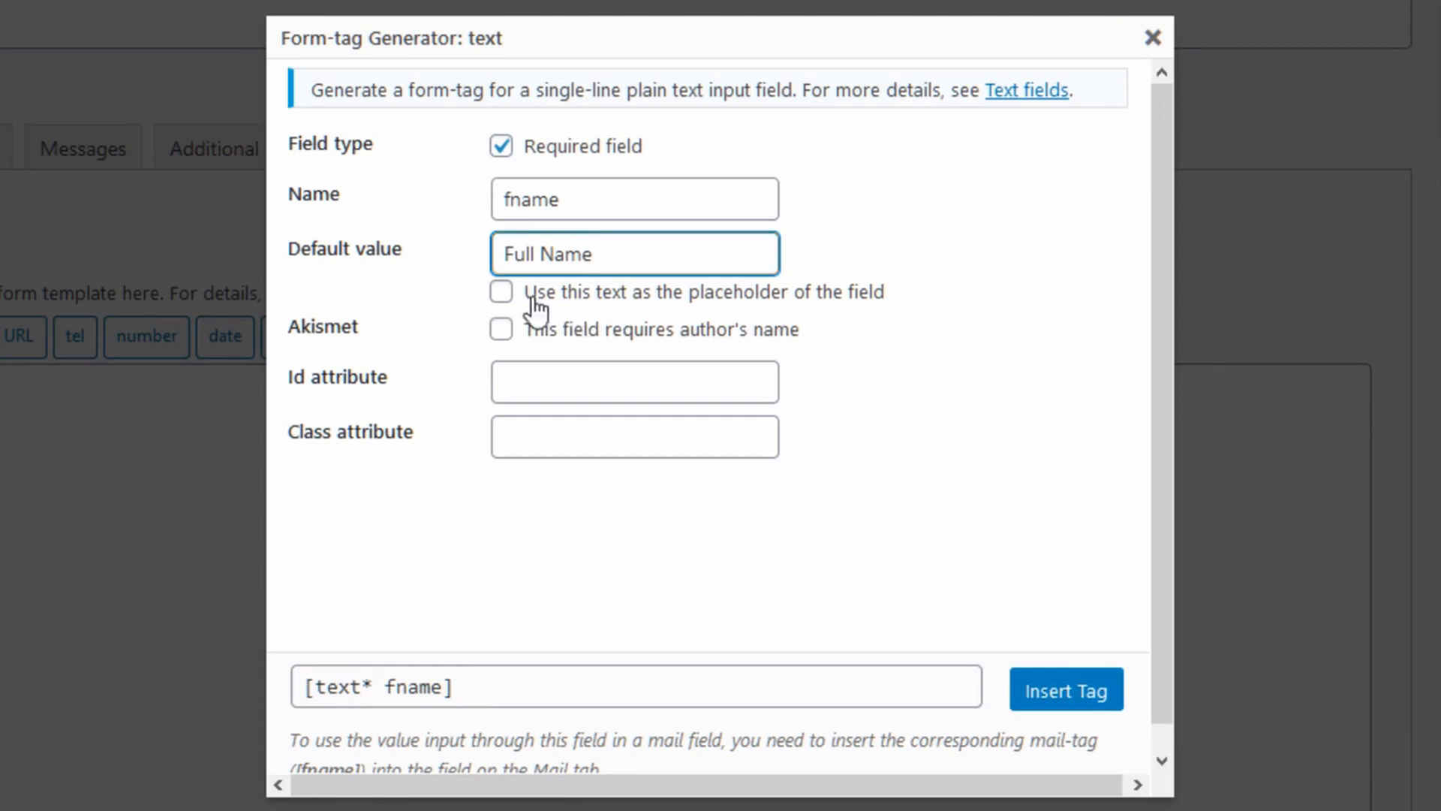
pyautogui.click(501, 293)
# - Give the fname text tag the id id_name and the class class_name, and insert it into the form
pyautogui.click(552, 383)
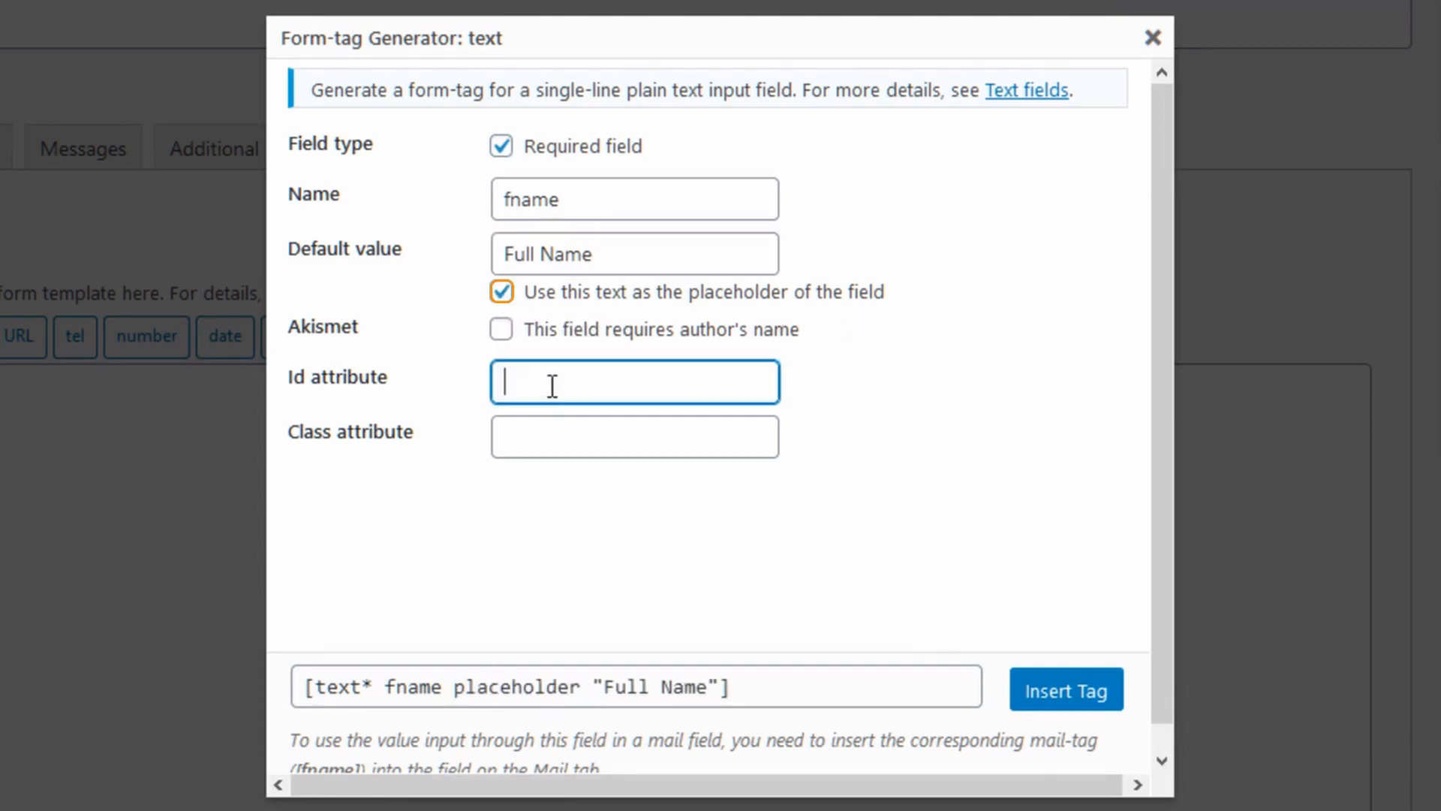
pyautogui.write('id_name')
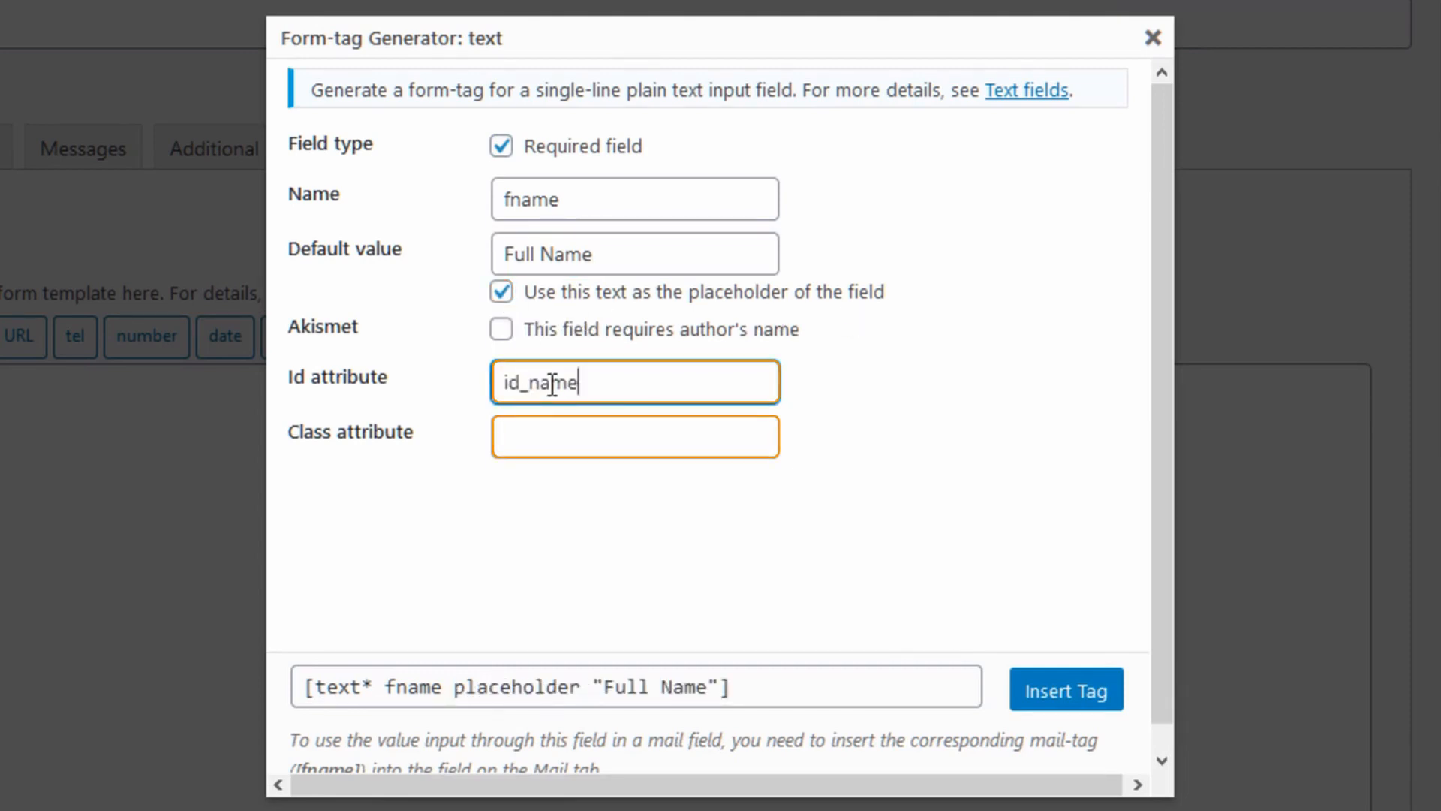
pyautogui.click(596, 430)
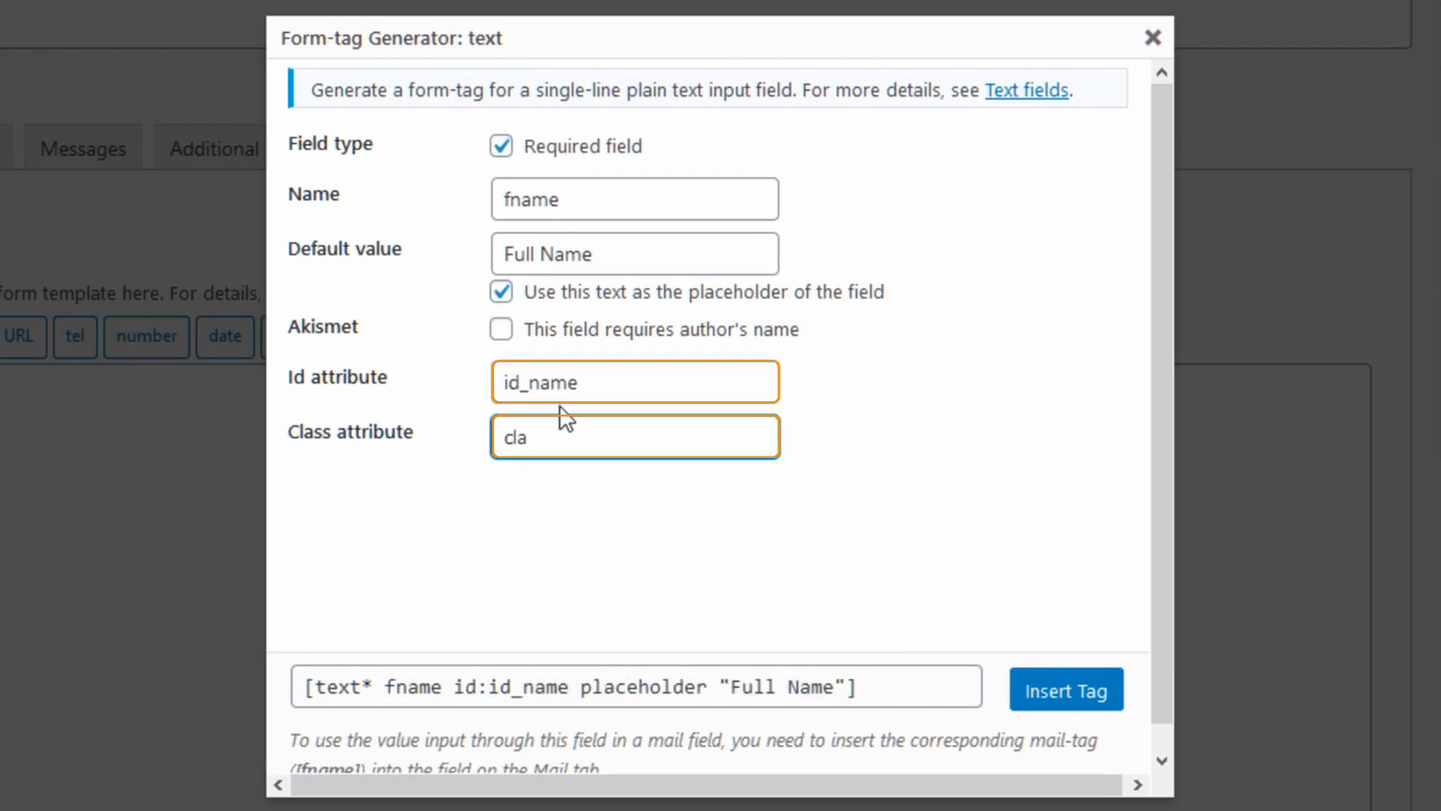
pyautogui.write('class_name')
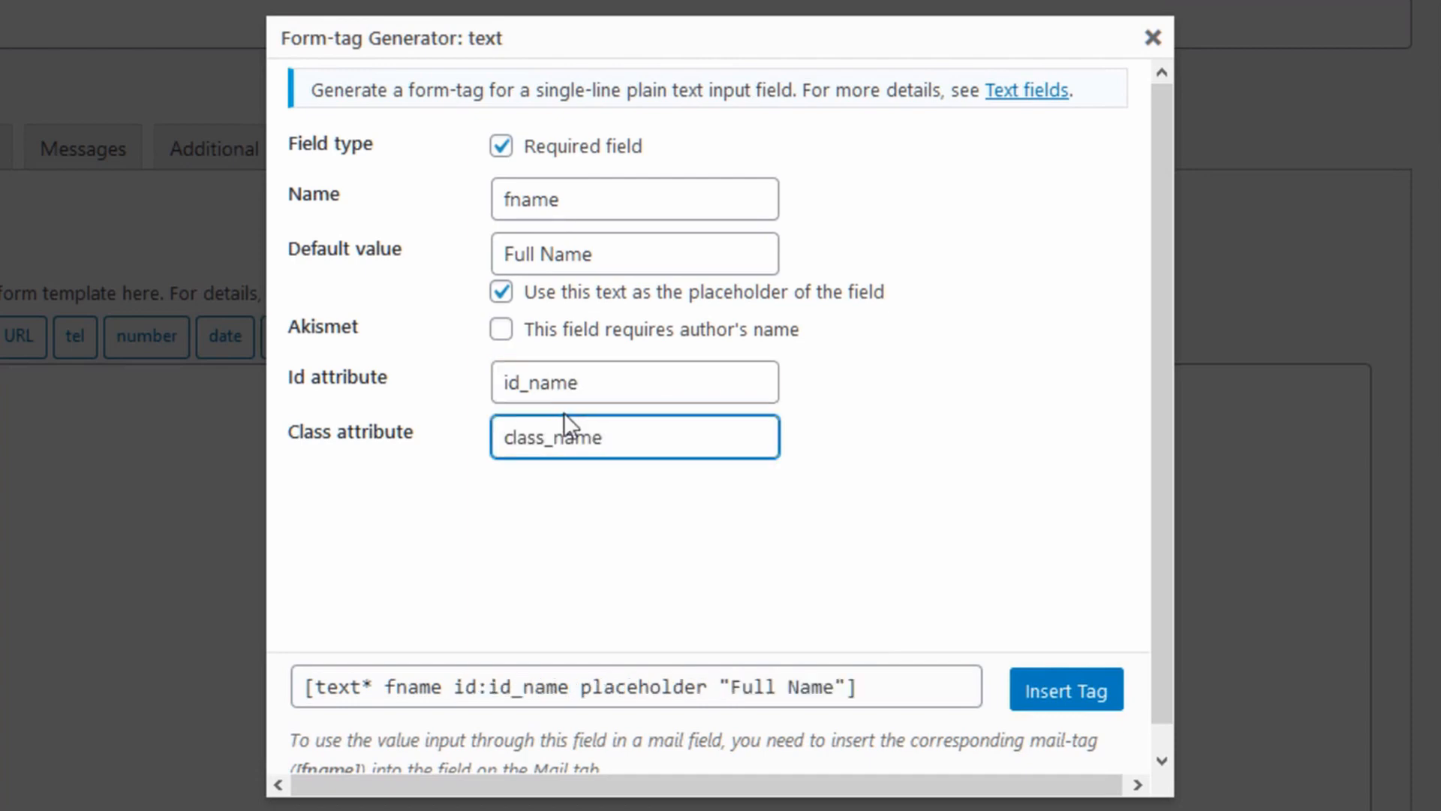
pyautogui.click(700, 395)
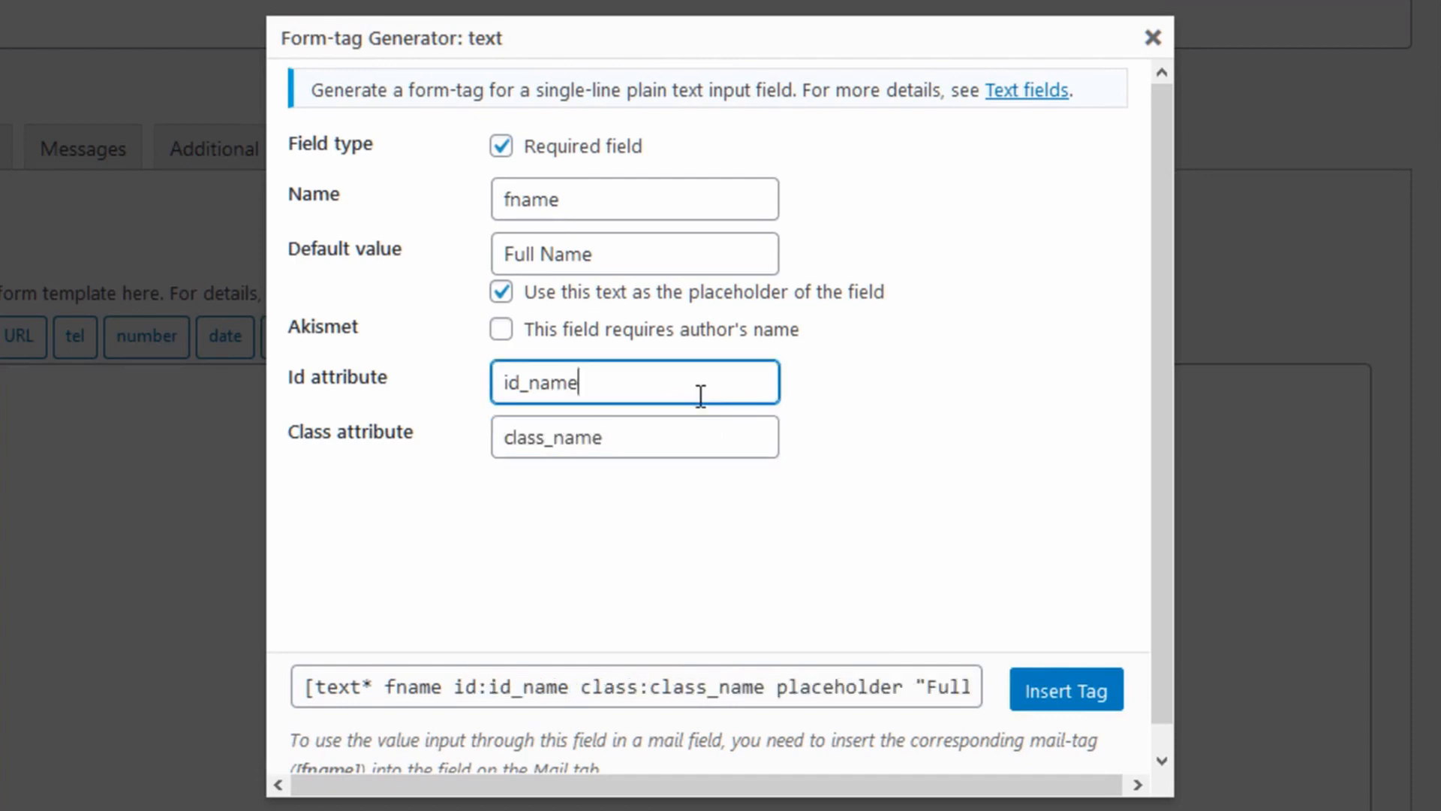
pyautogui.click(683, 430)
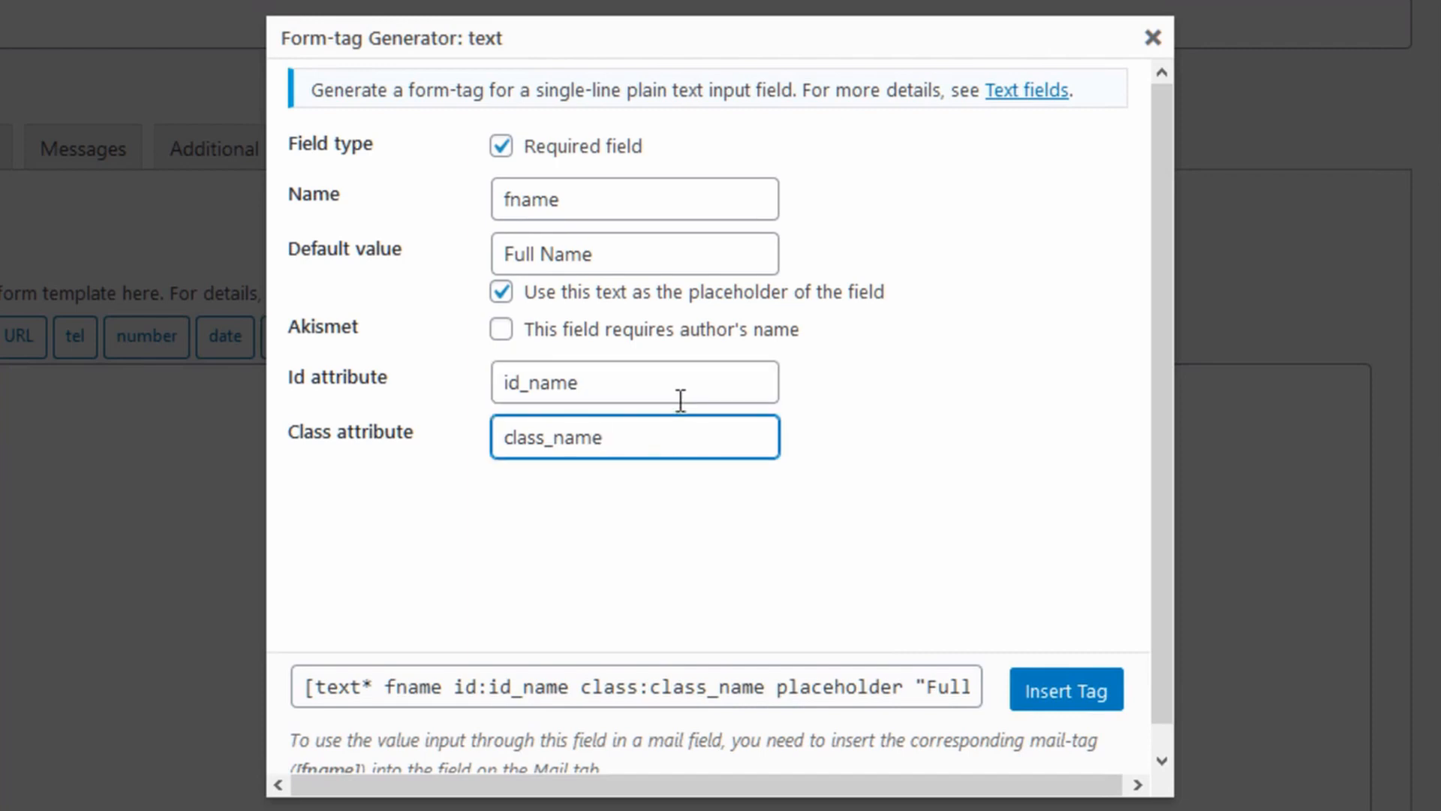
pyautogui.click(1066, 699)
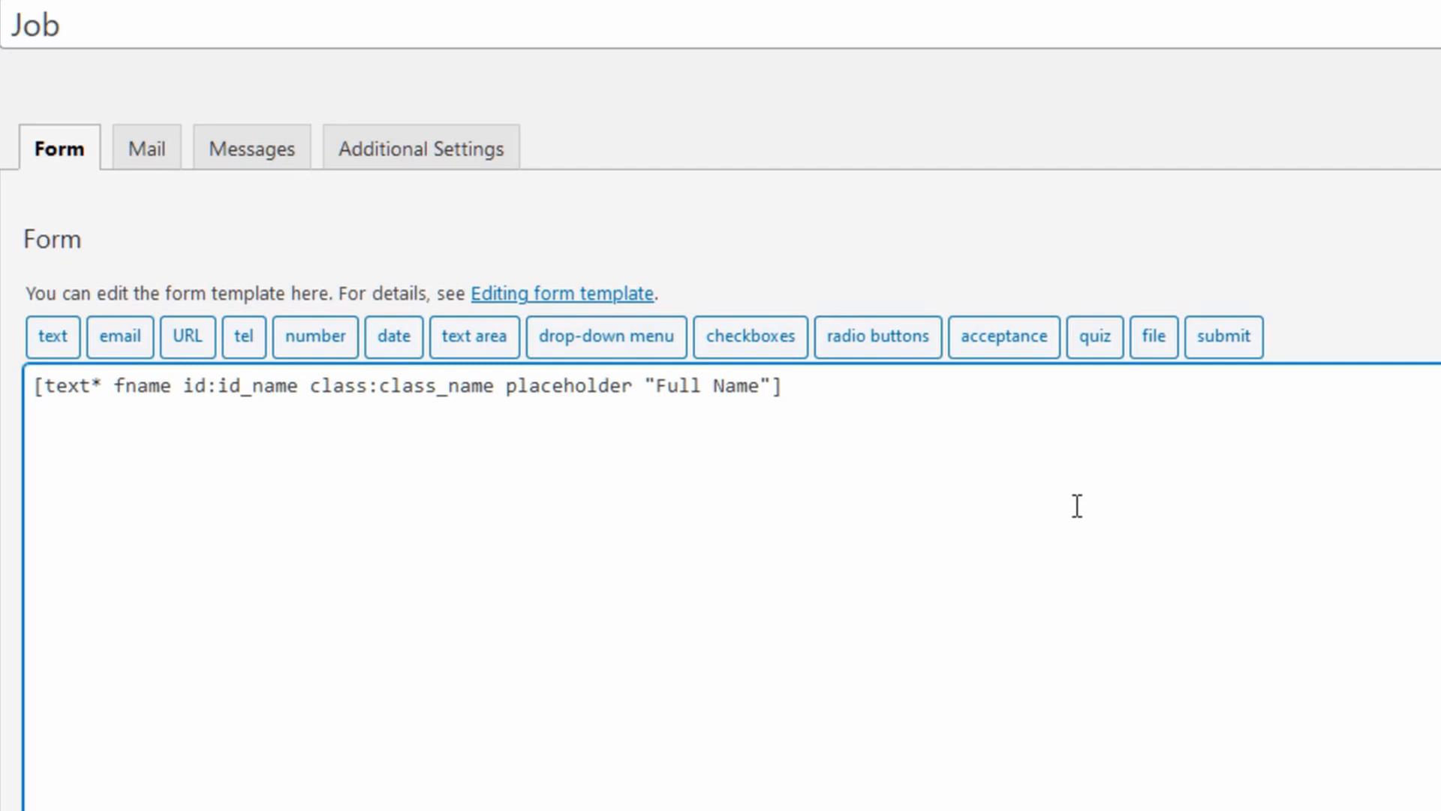
# - Insert a required email tag named femail with the placeholder Email Address
pyautogui.click(120, 338)
pyautogui.click(670, 173)
pyautogui.moveTo(788, 229); pyautogui.dragTo(632, 237)
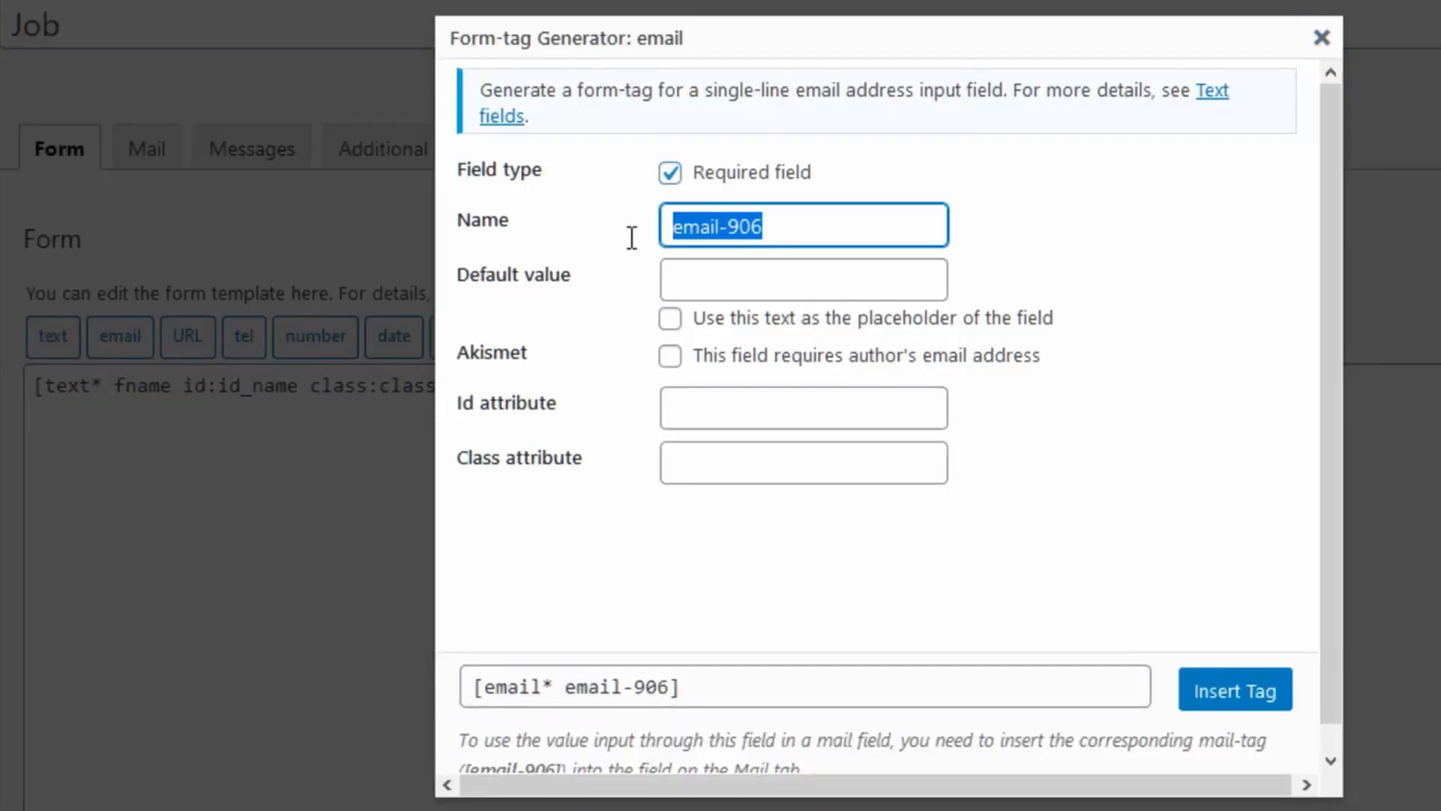
pyautogui.write('femail')
pyautogui.click(741, 275)
pyautogui.write('Email ')
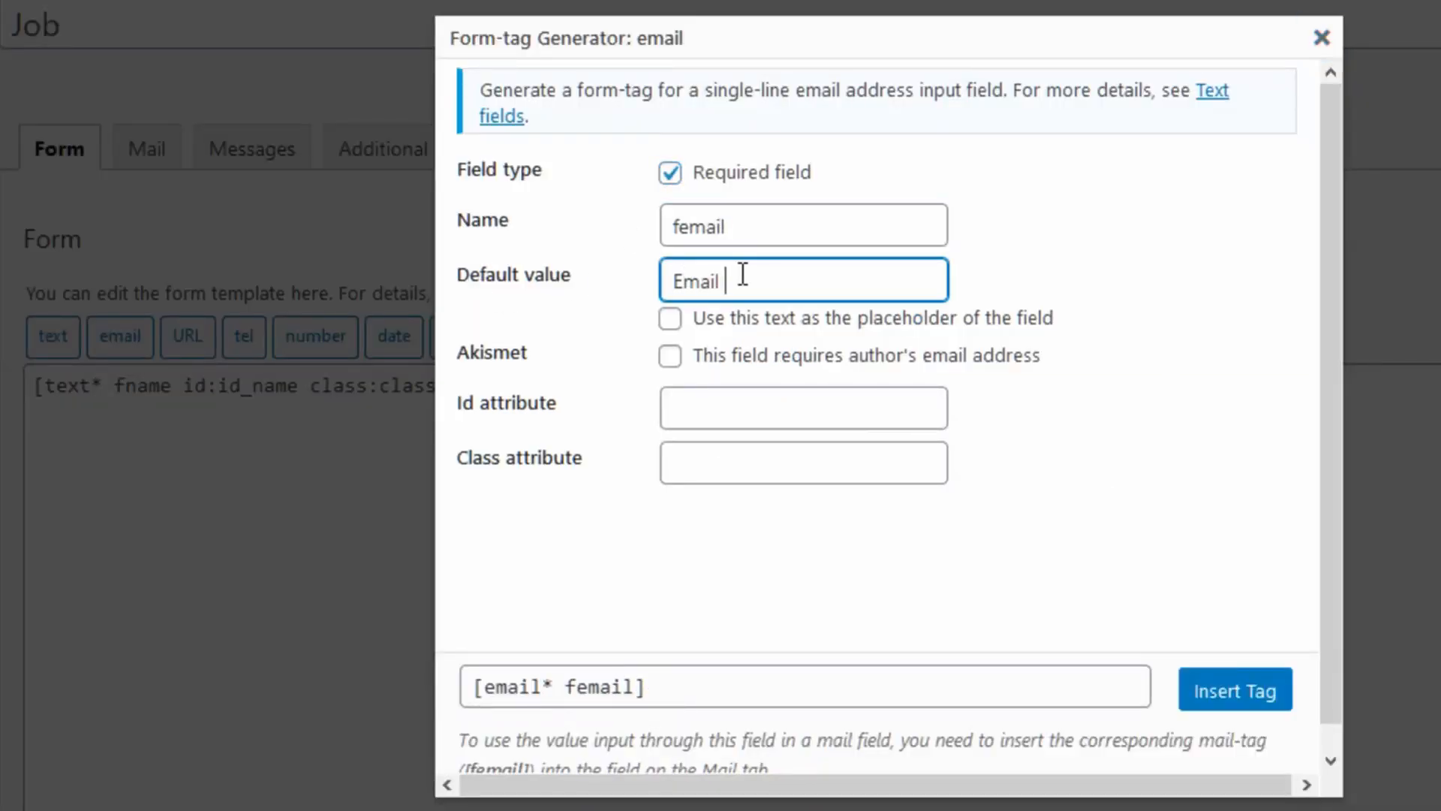
pyautogui.write('Address')
pyautogui.click(669, 319)
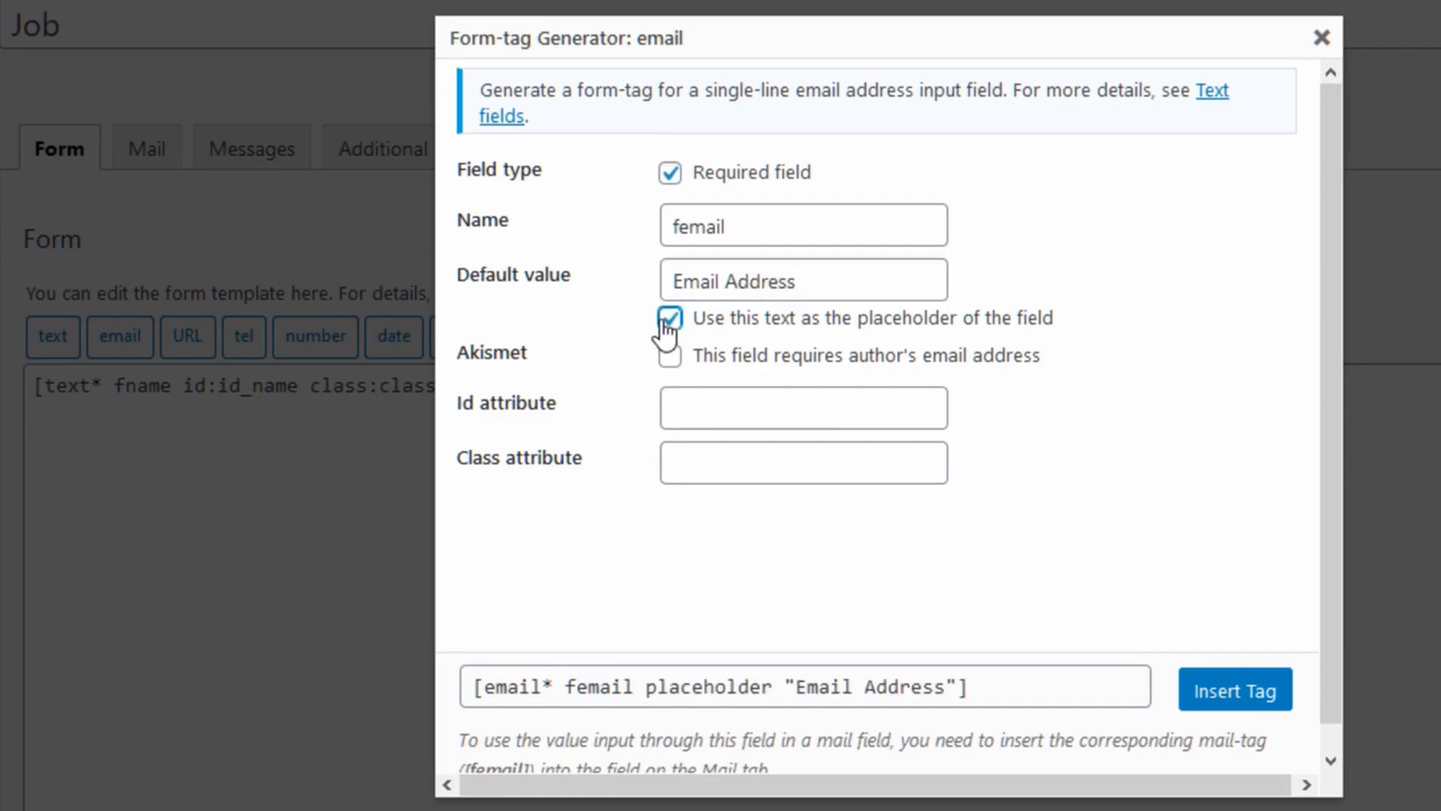
pyautogui.click(1249, 691)
# - Insert an optional URL tag named portfolio with the placeholder Portfolio Link (if any)
pyautogui.click(190, 337)
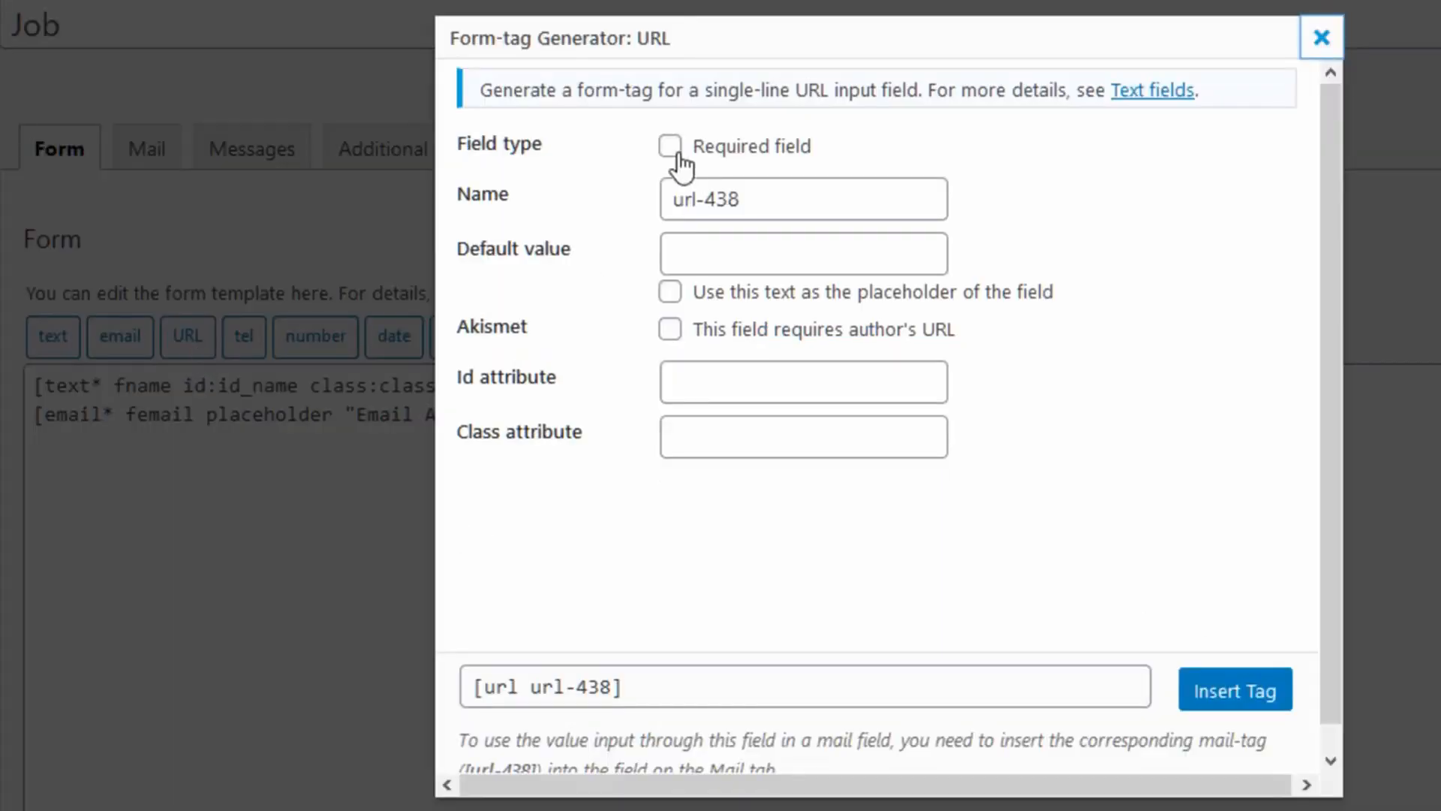
pyautogui.tripleClick(766, 192)
pyautogui.write('portfolio')
pyautogui.click(714, 257)
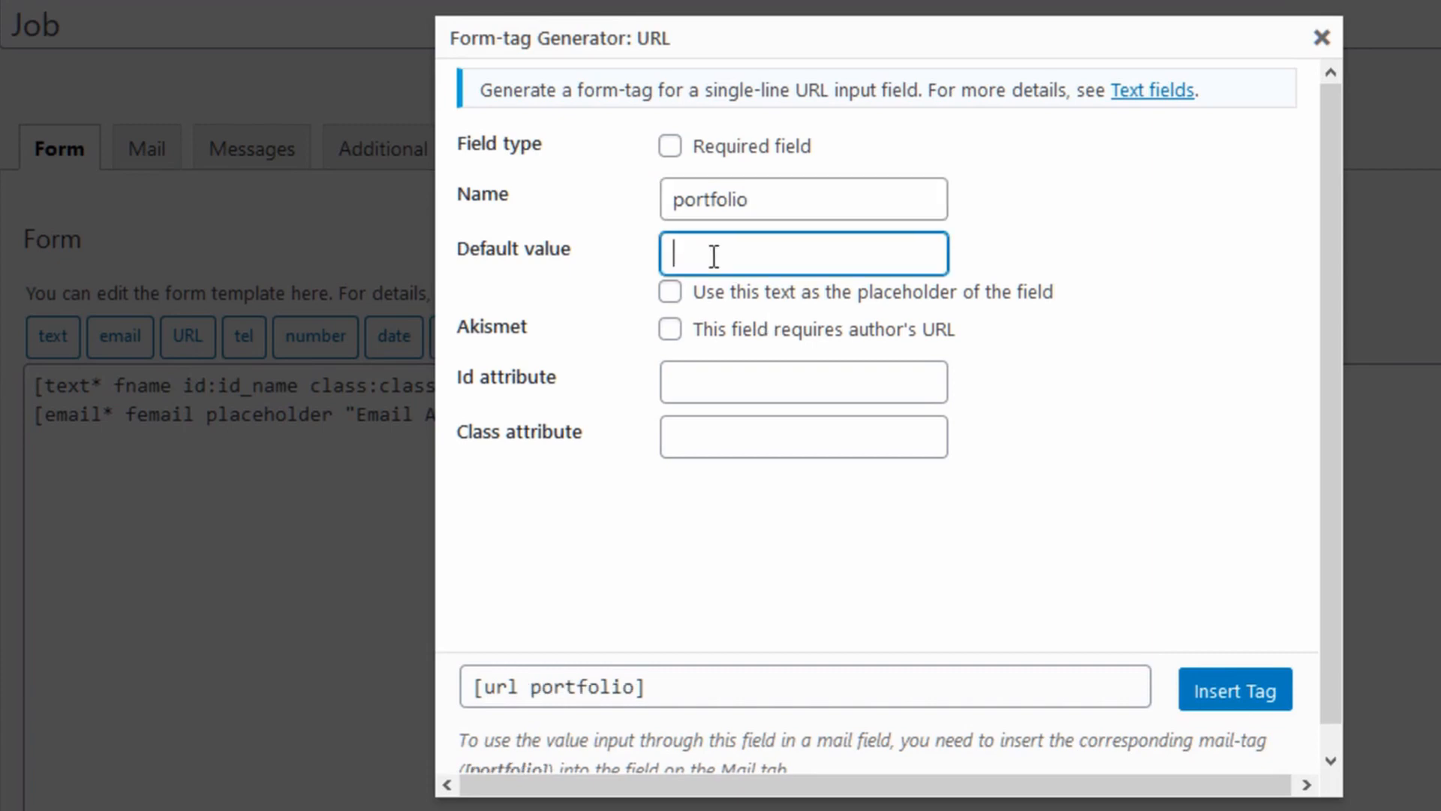
pyautogui.write('Portfolio Link (if ')
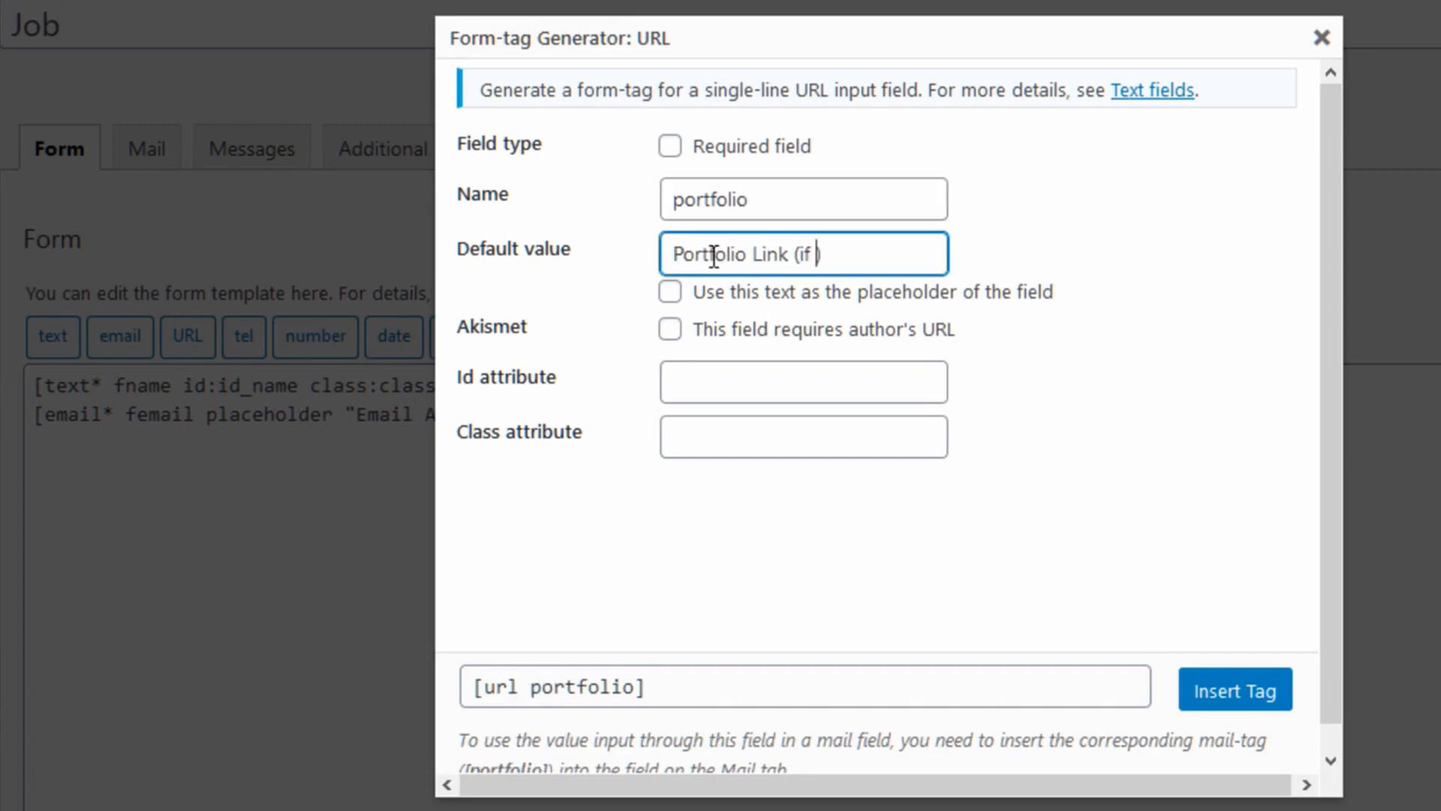
pyautogui.write('any')
pyautogui.click(670, 293)
pyautogui.click(1232, 689)
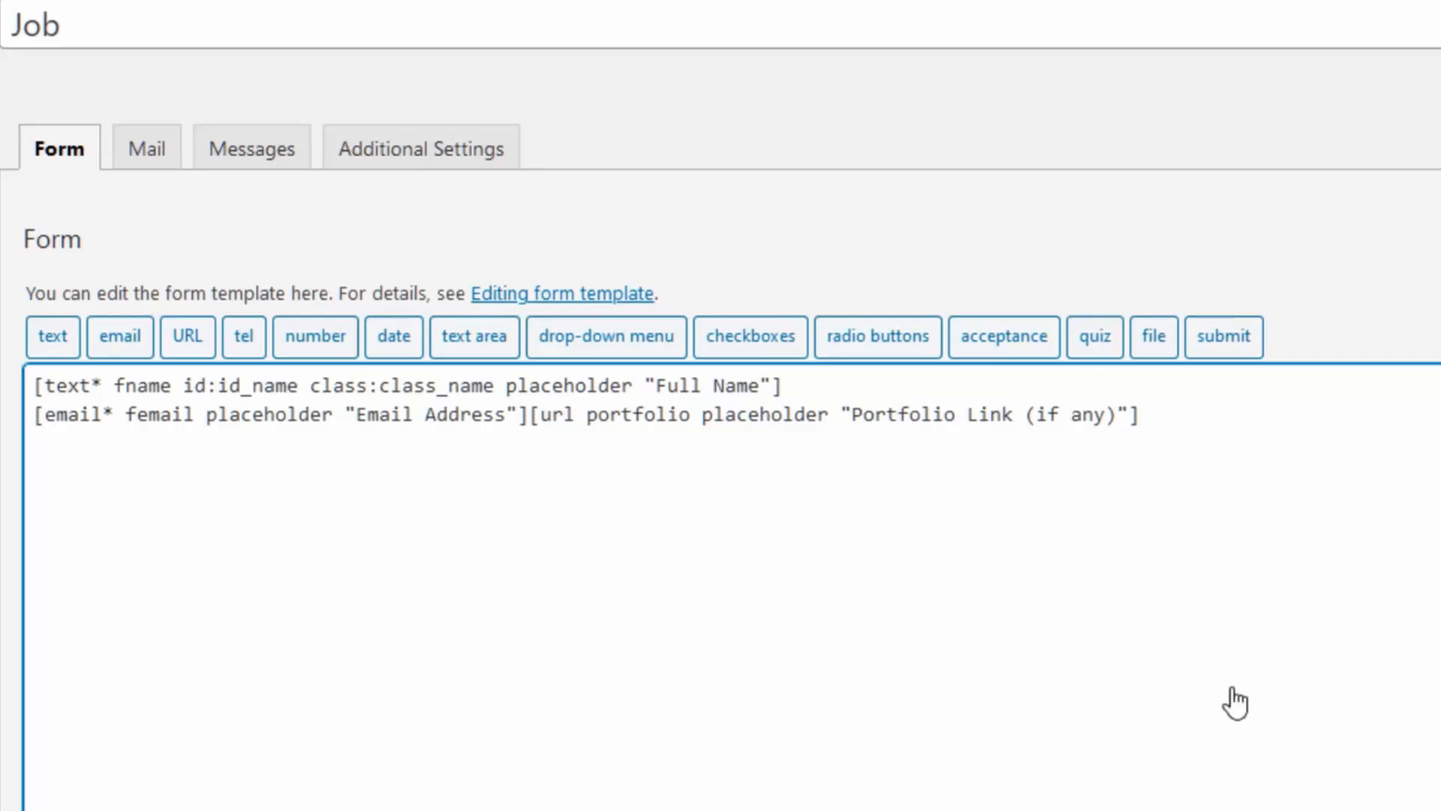
# - Move the portfolio URL tag onto its own line in the form template and add an empty line below it
pyautogui.click(533, 415)
pyautogui.press('Return')
pyautogui.click(667, 452)
pyautogui.press('Return')
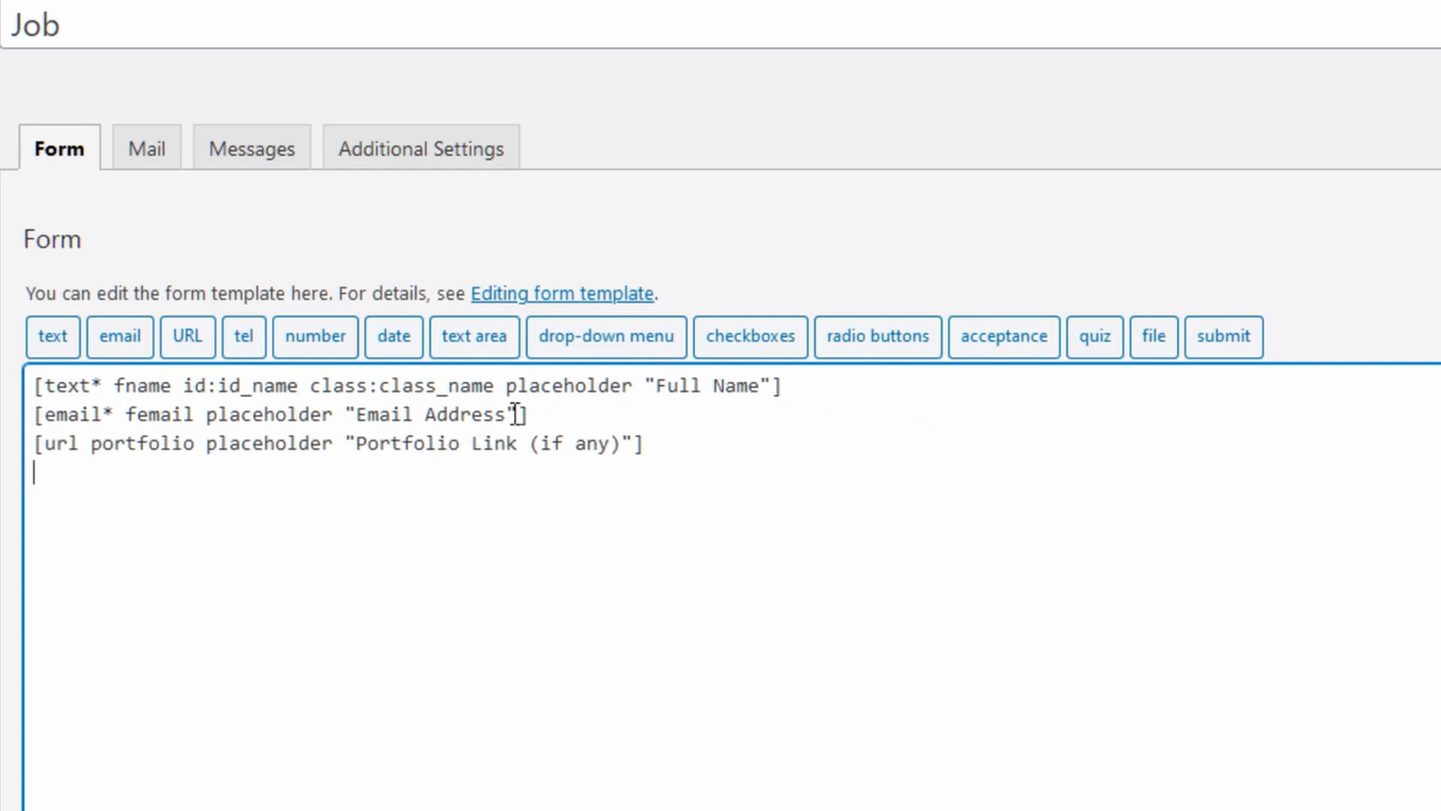
# - Insert a required telephone tag named mobile with the placeholder Mobile Number
pyautogui.click(244, 335)
pyautogui.click(670, 171)
pyautogui.moveTo(732, 226); pyautogui.dragTo(646, 218)
pyautogui.write('mobile')
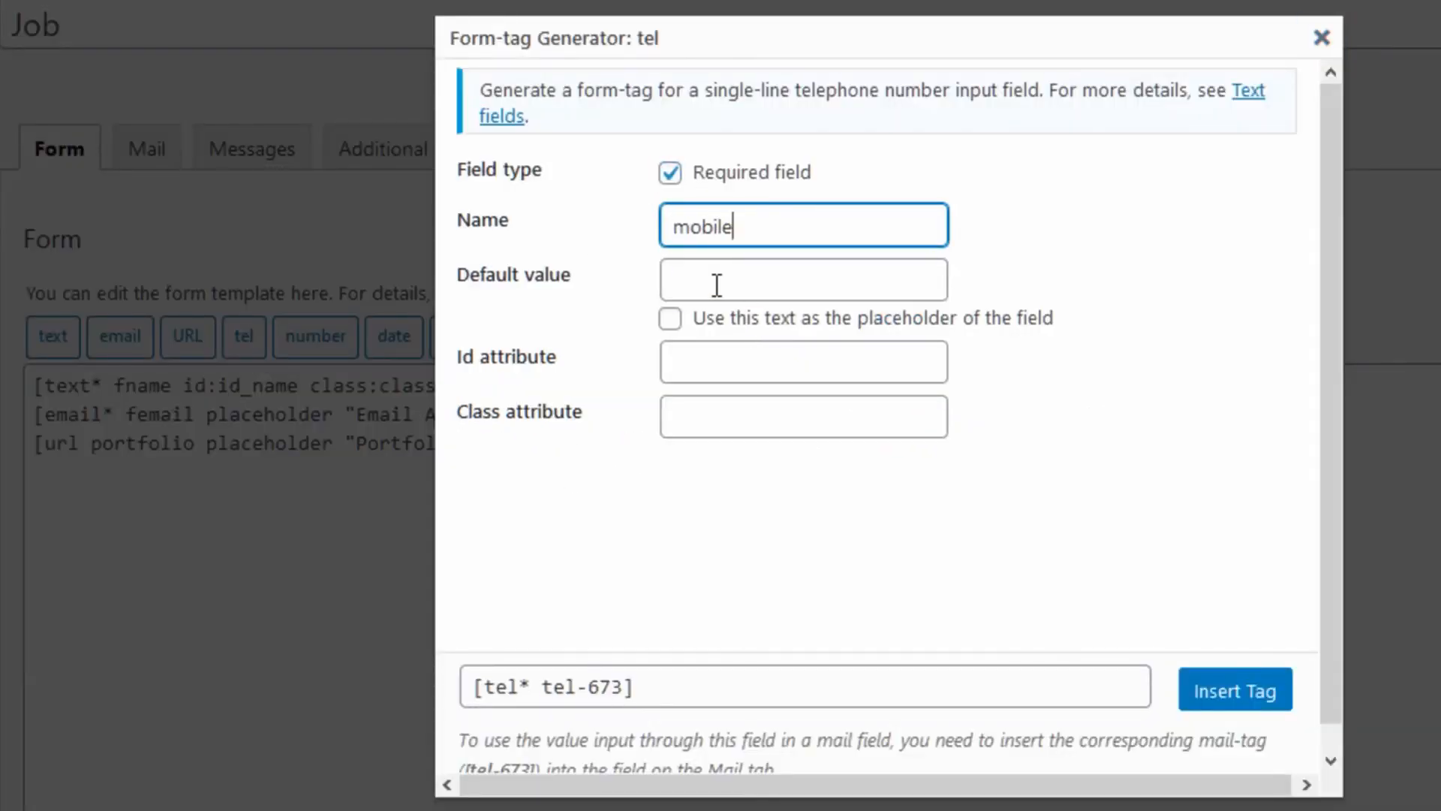
pyautogui.click(716, 285)
pyautogui.write('Mobile Number')
pyautogui.click(670, 318)
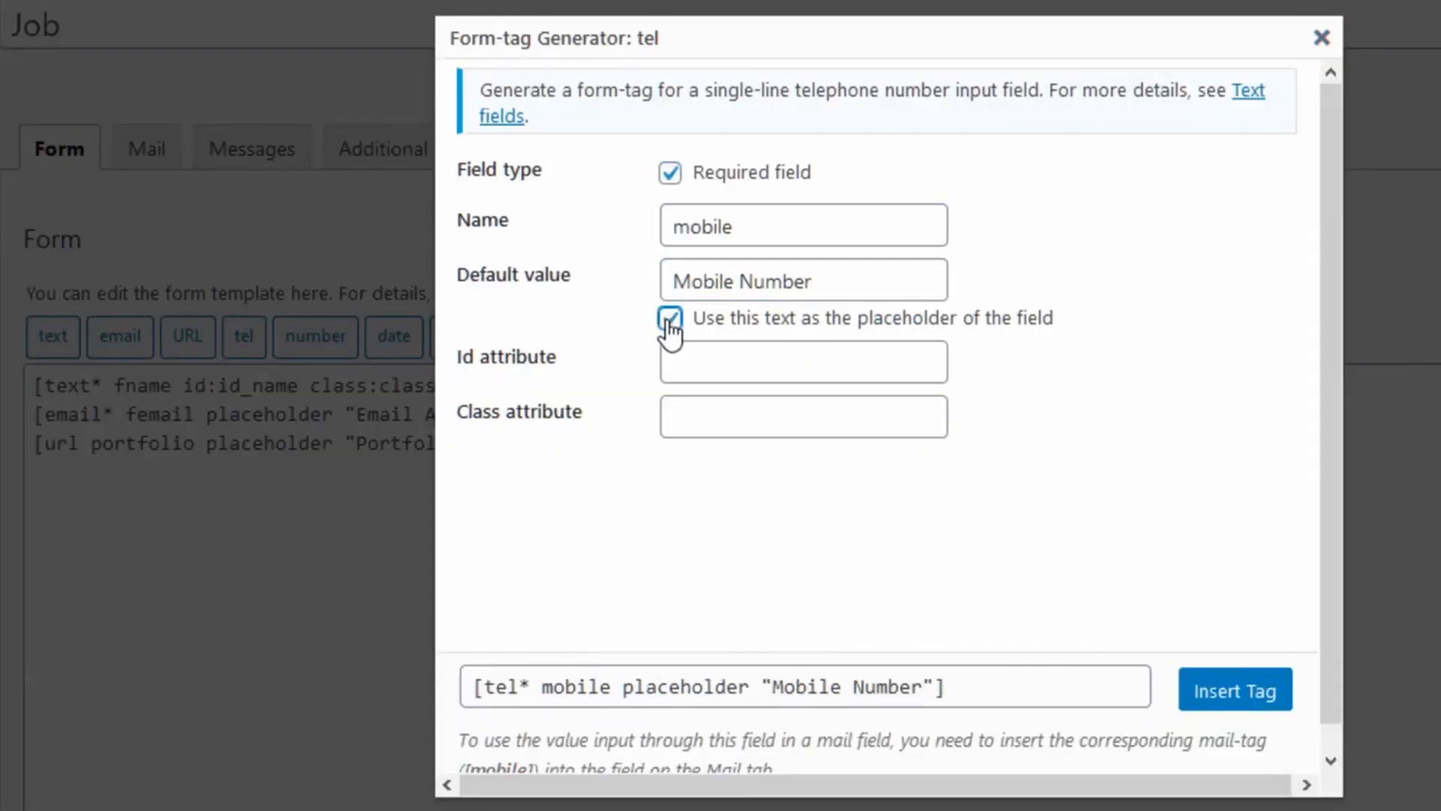
pyautogui.click(1246, 692)
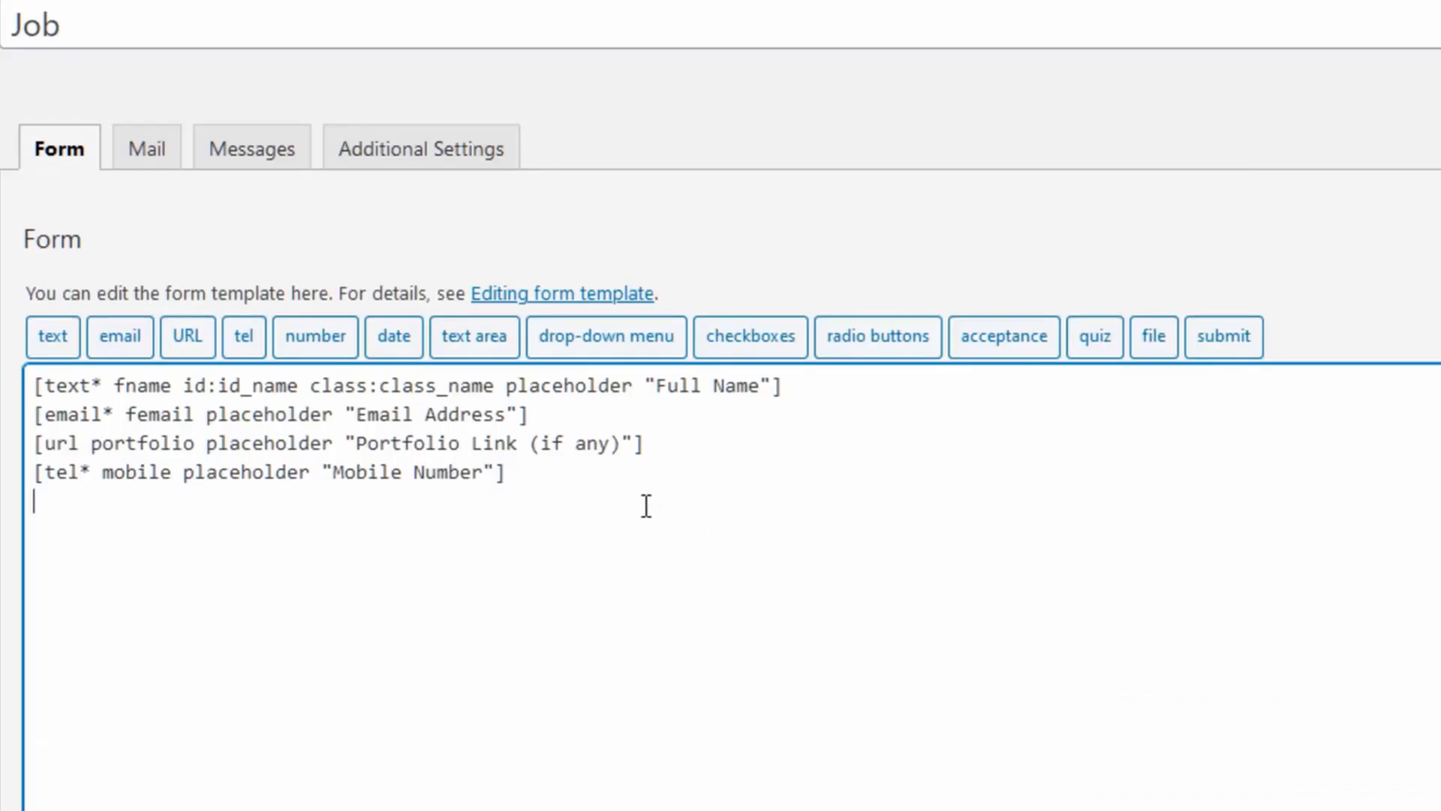
# - Insert a required checkboxes tag named languages with the options Html5, Css3, Bootstrap, JavaScript and Php
pyautogui.click(751, 336)
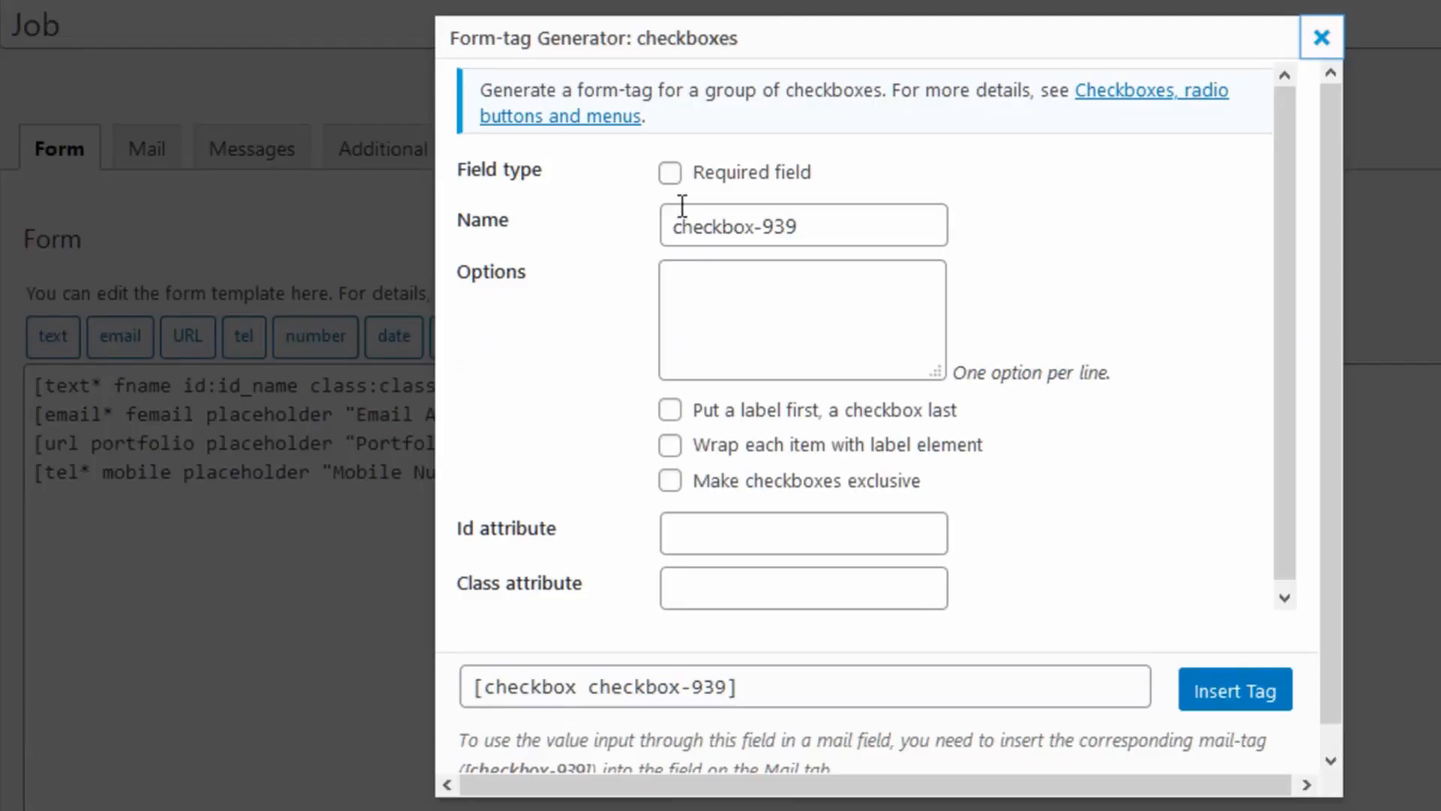
pyautogui.click(670, 172)
pyautogui.moveTo(778, 225); pyautogui.dragTo(664, 226)
pyautogui.write('languages')
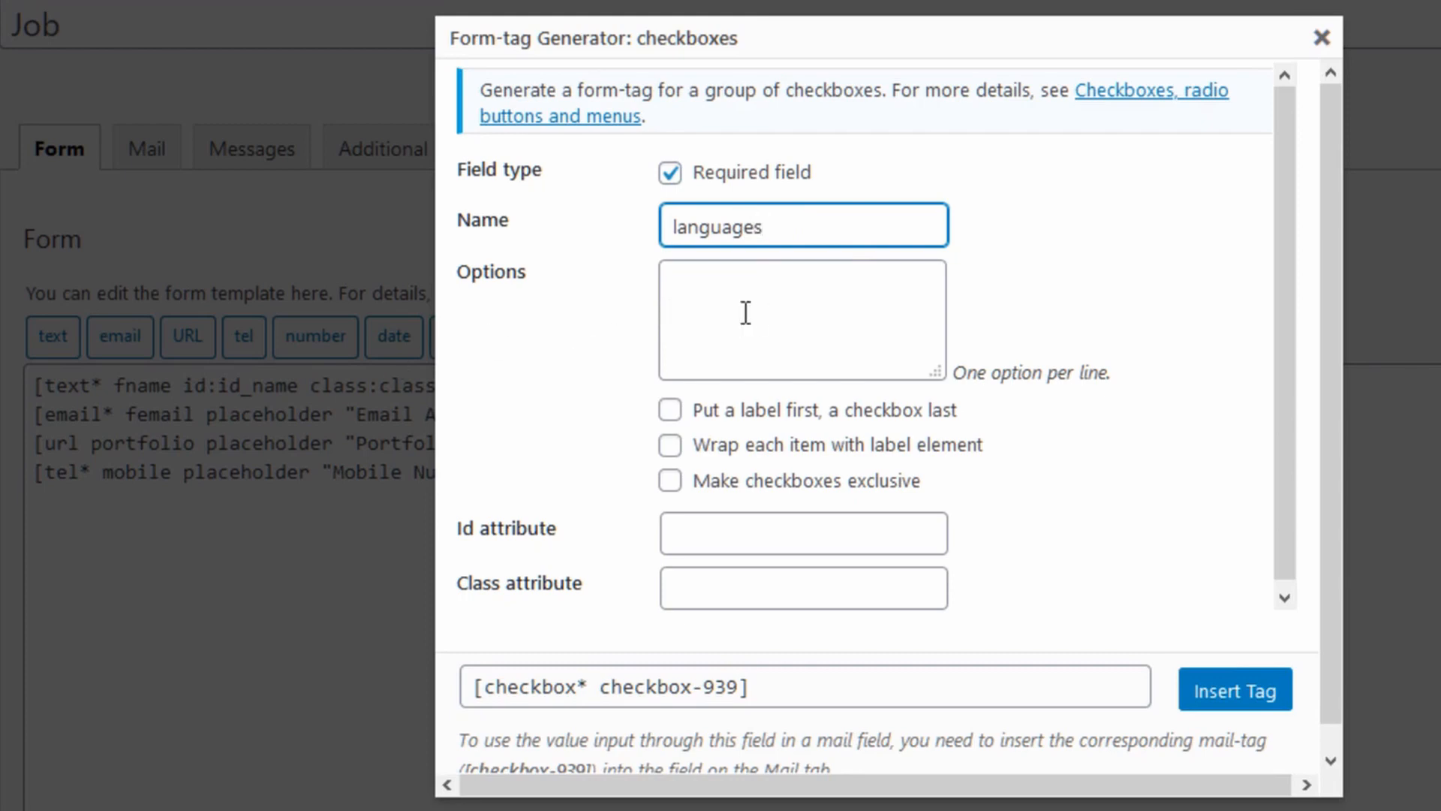
pyautogui.click(738, 308)
pyautogui.write('Html5 Css3')
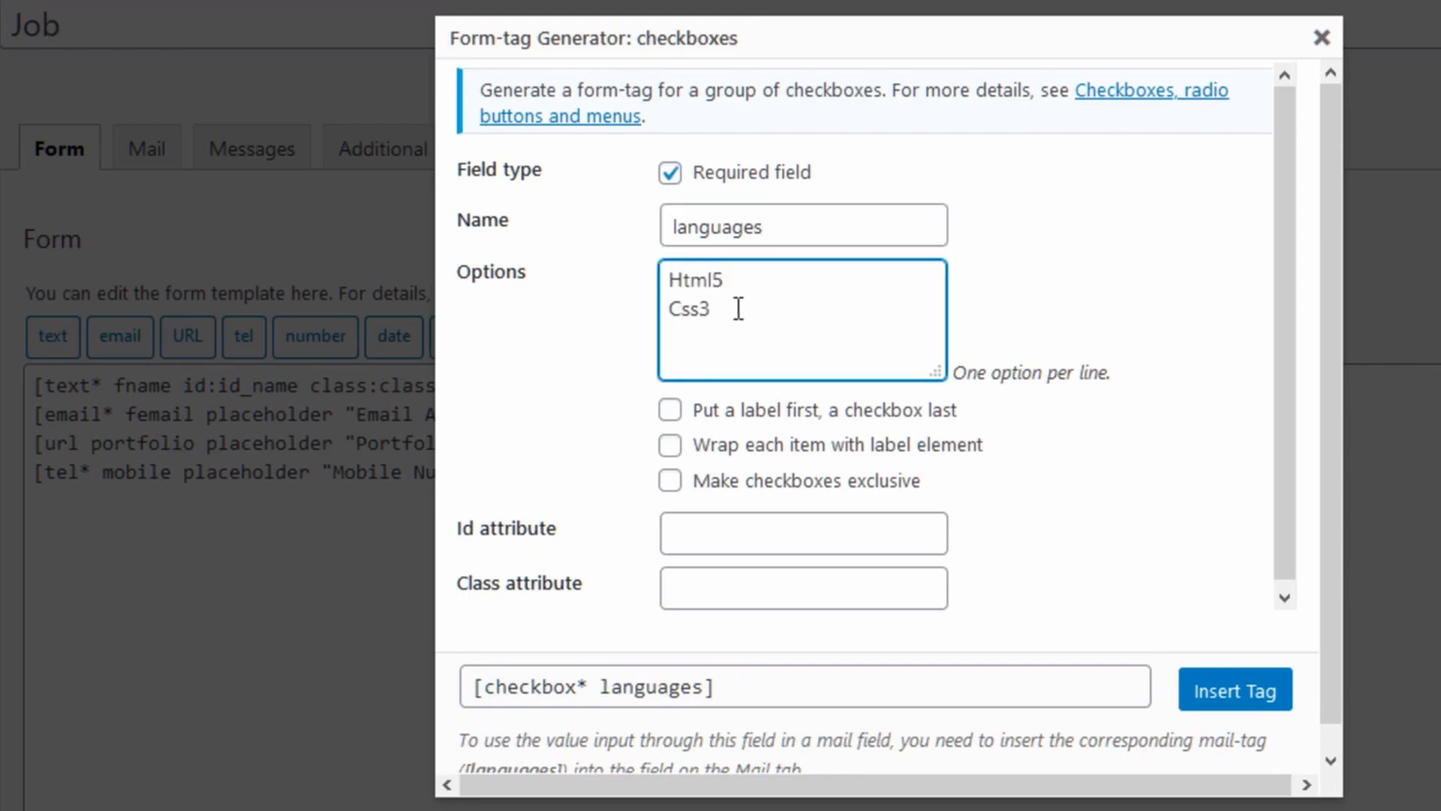
pyautogui.press('Return')
pyautogui.write('Bootstrap')
pyautogui.press('Return')
pyautogui.write('JavaScrip')
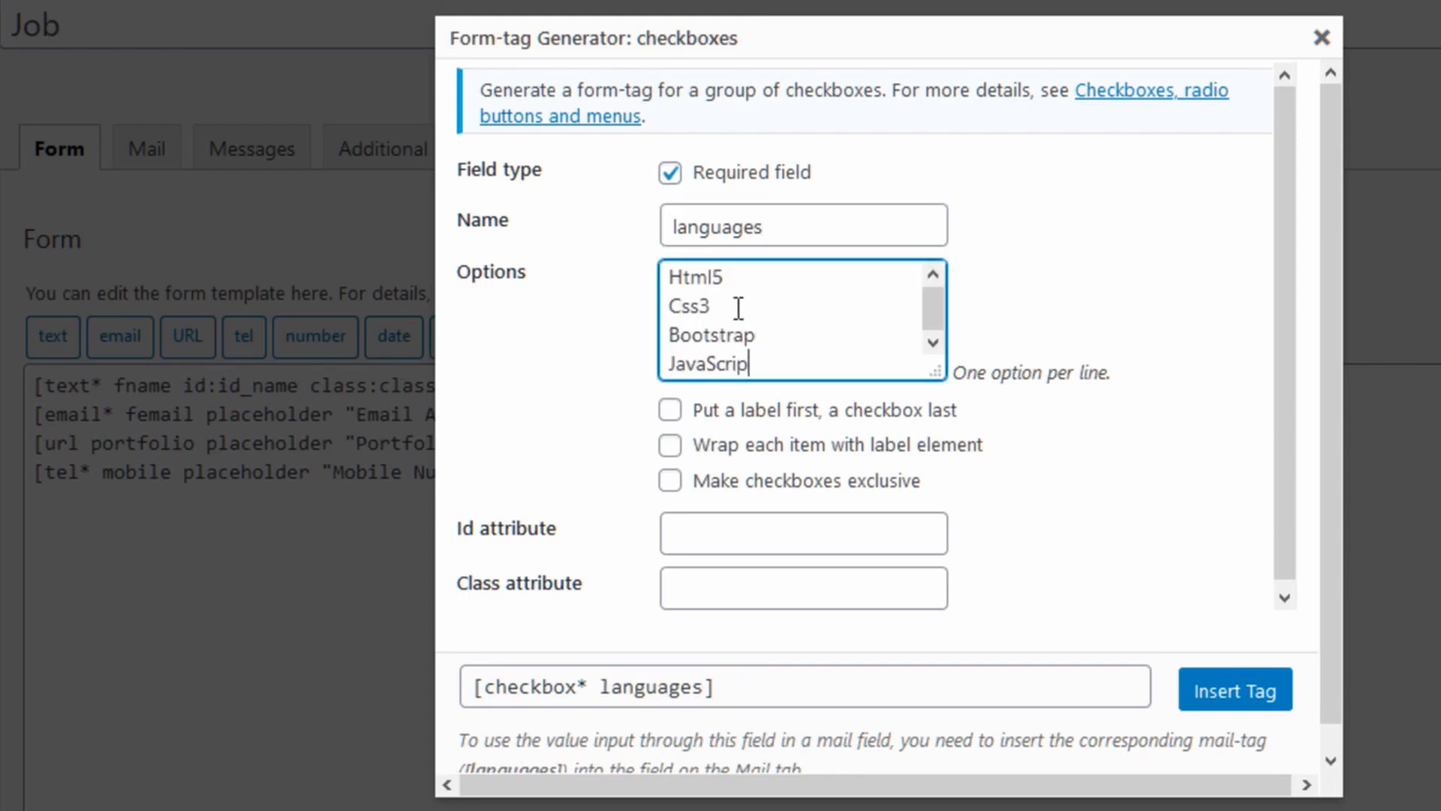
pyautogui.write('t')
pyautogui.press('Return')
pyautogui.write('Php')
pyautogui.click(1259, 702)
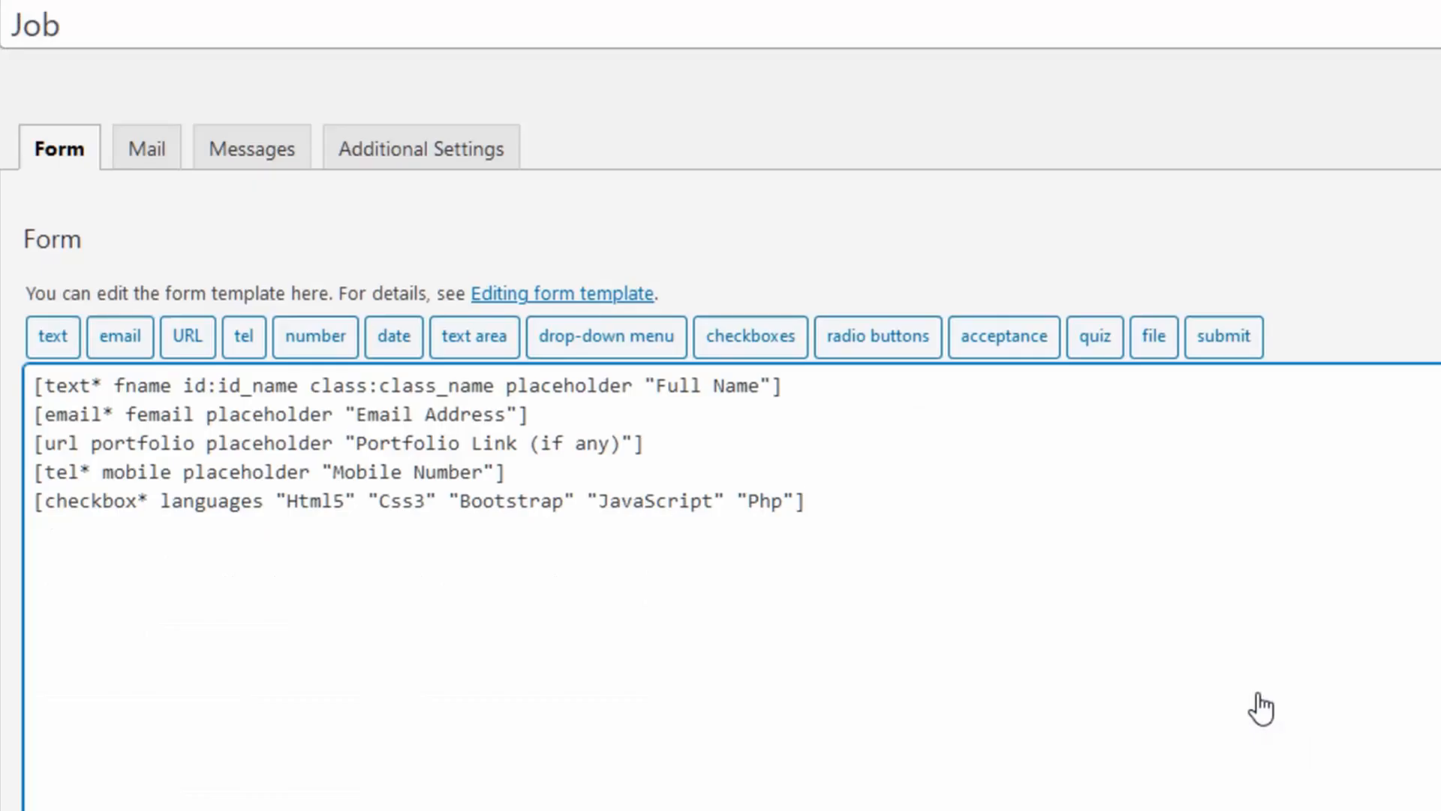
# - Add the label line "Languages You Know." above the languages checkbox tag in the form template
pyautogui.click(613, 477)
pyautogui.press('Return')
pyautogui.write('Languages ')
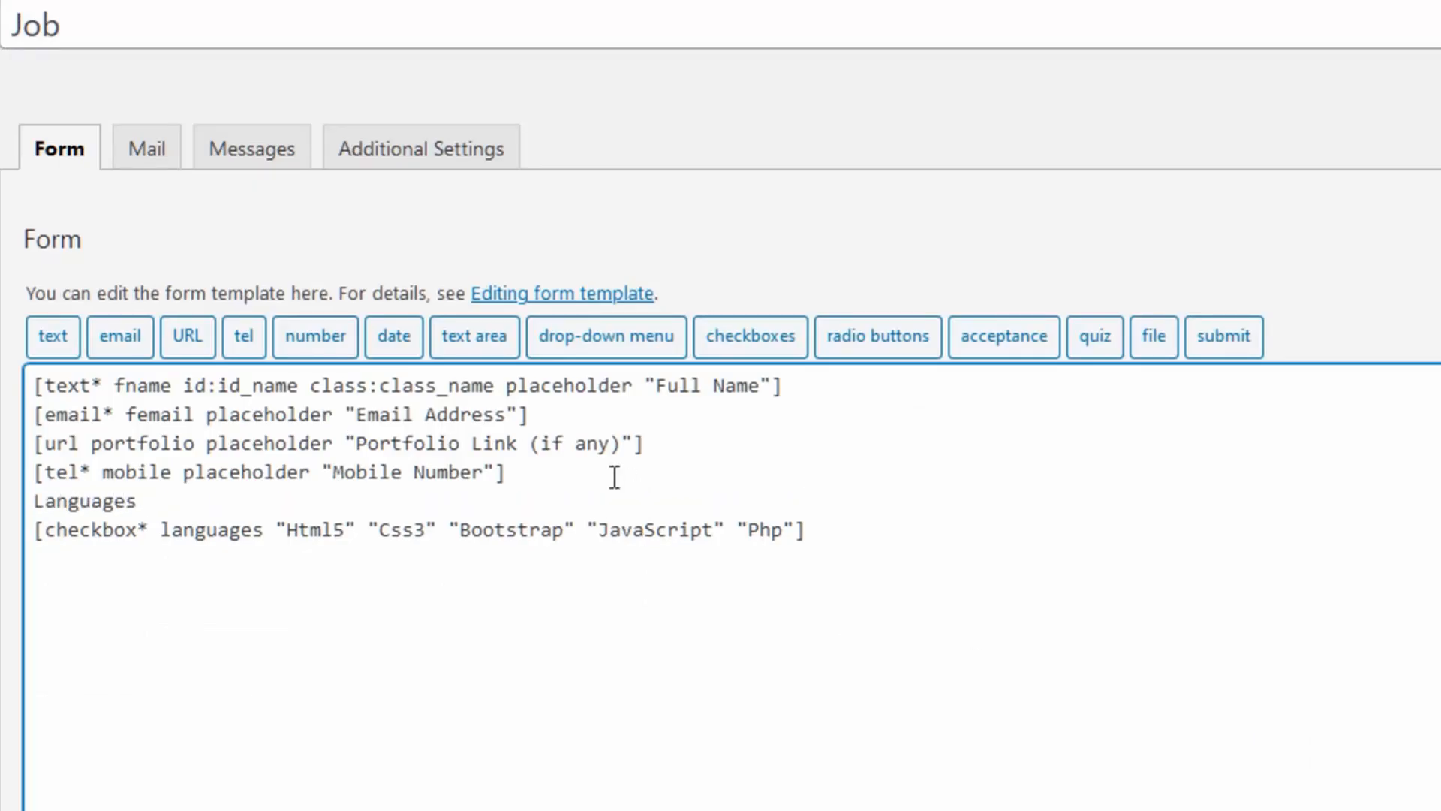
pyautogui.write('You Know.')
# - Set up a required date tag named bdate that uses Birth Date as its placeholder
pyautogui.click(393, 336)
pyautogui.click(669, 145)
pyautogui.tripleClick(713, 218)
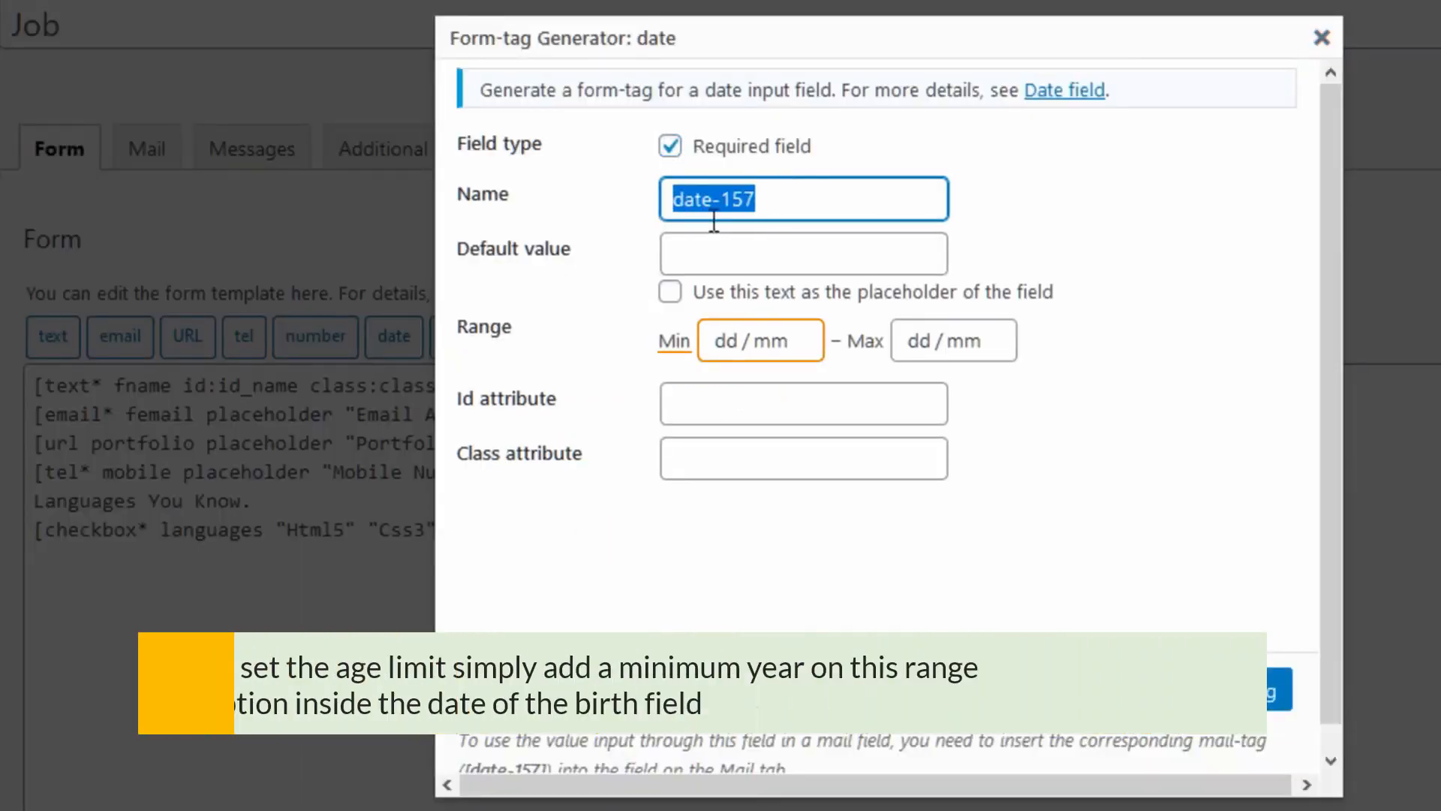
pyautogui.write('bdate')
pyautogui.click(720, 249)
pyautogui.write('Birth Date')
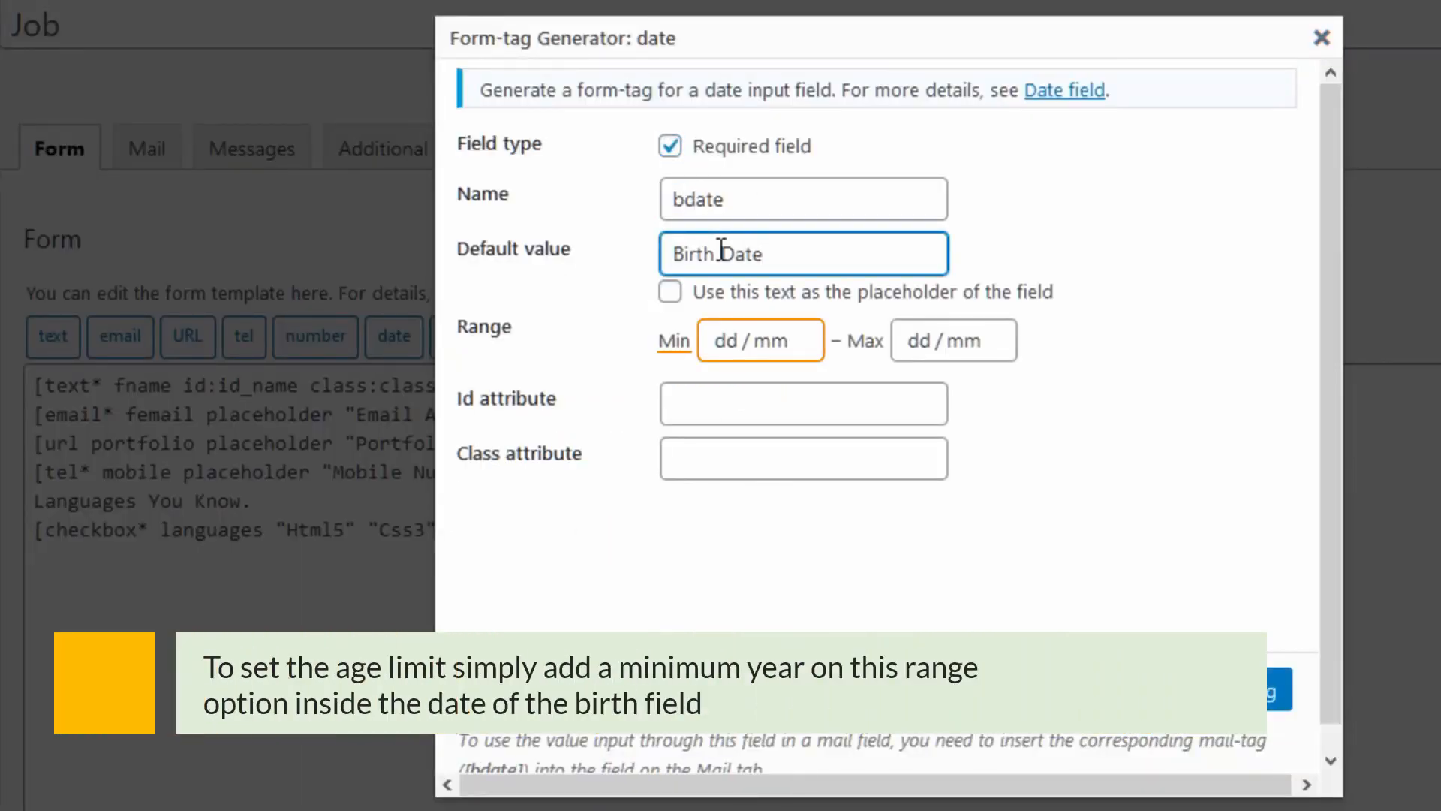
pyautogui.click(670, 291)
# - Set the minimum of the bdate range to 1 June 2000 and insert the date tag
pyautogui.click(756, 345)
pyautogui.click(930, 411)
pyautogui.click(932, 449)
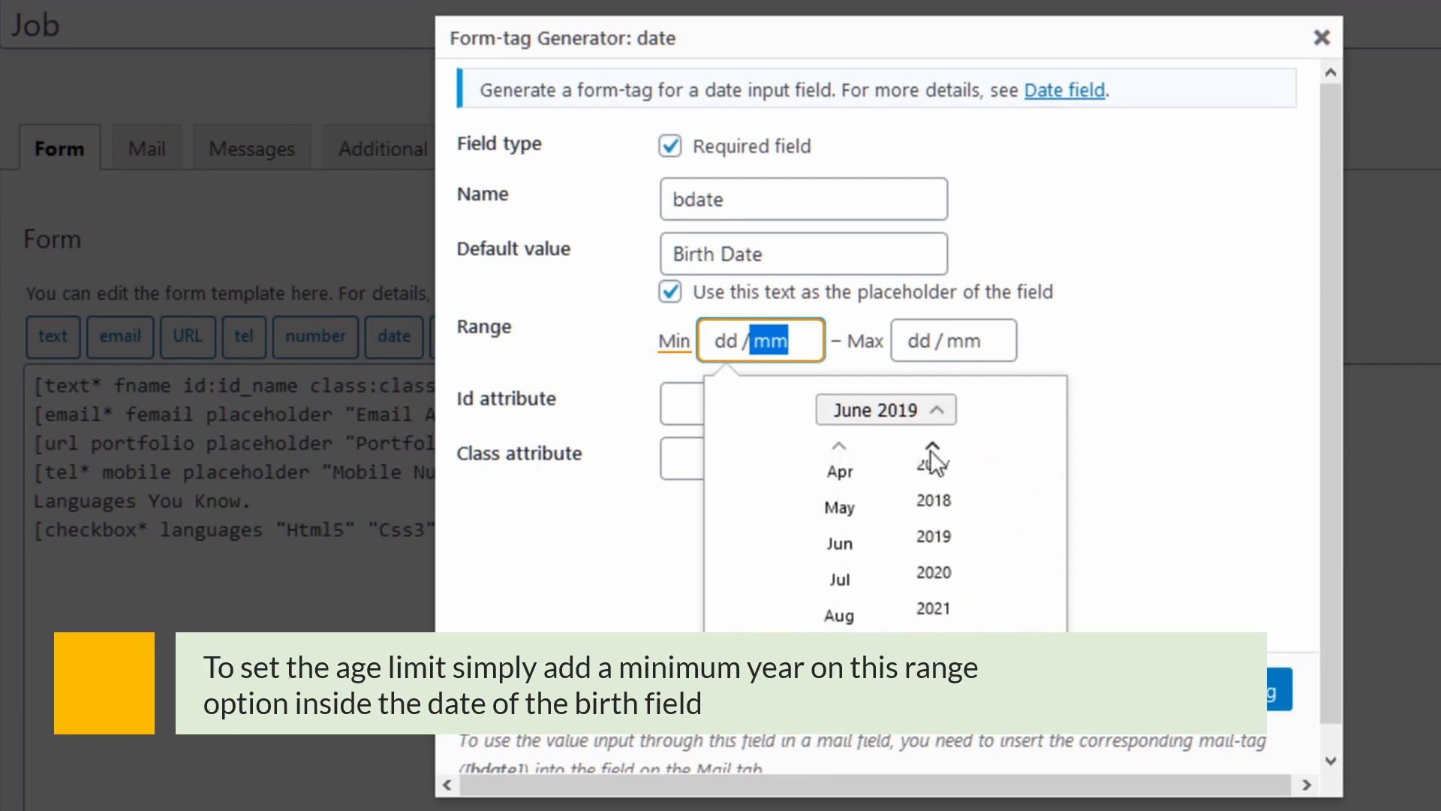
pyautogui.click(931, 448)
pyautogui.click(930, 449)
pyautogui.click(931, 449)
pyautogui.click(931, 449)
pyautogui.click(931, 448)
pyautogui.click(931, 449)
pyautogui.click(931, 450)
pyautogui.click(931, 450)
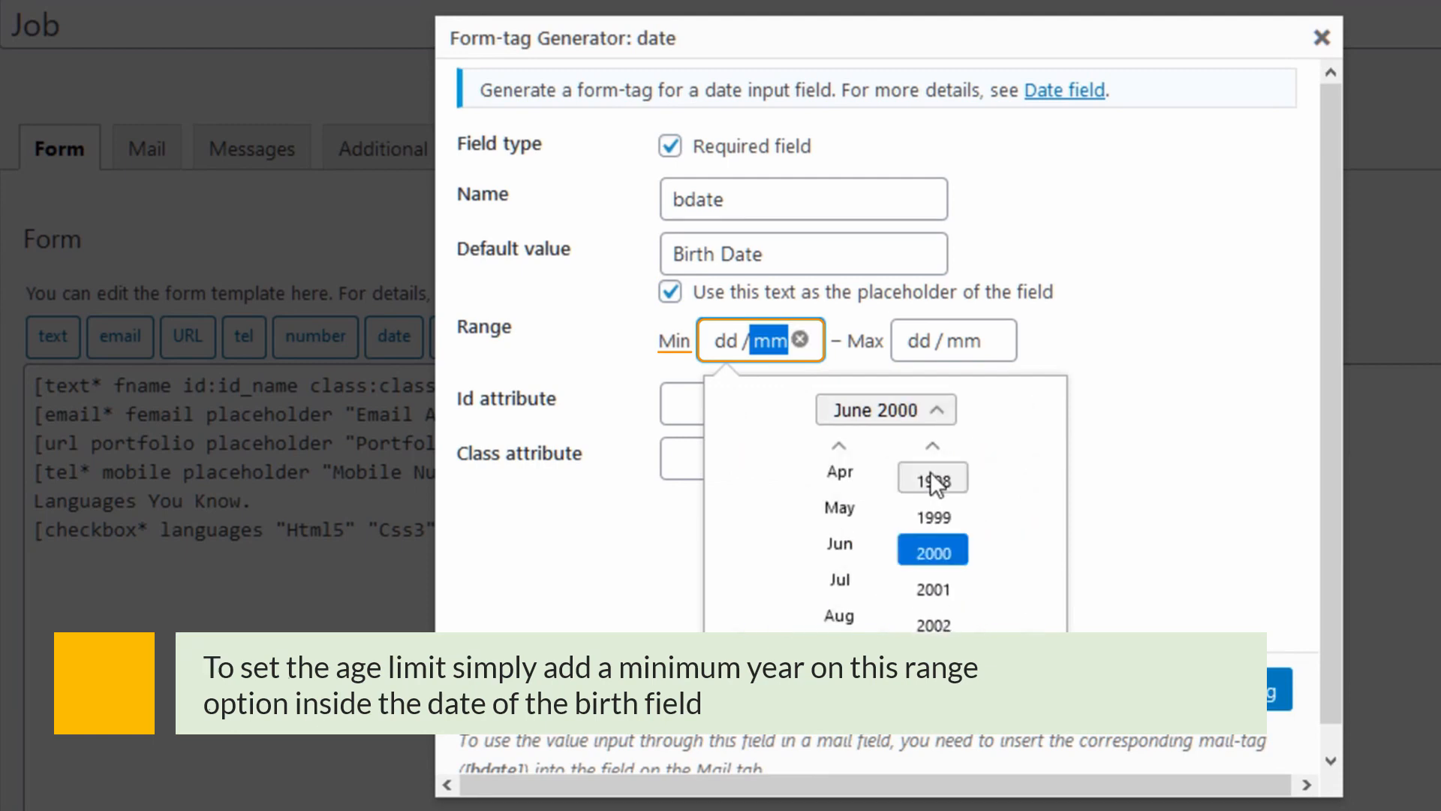
pyautogui.click(841, 542)
pyautogui.click(898, 489)
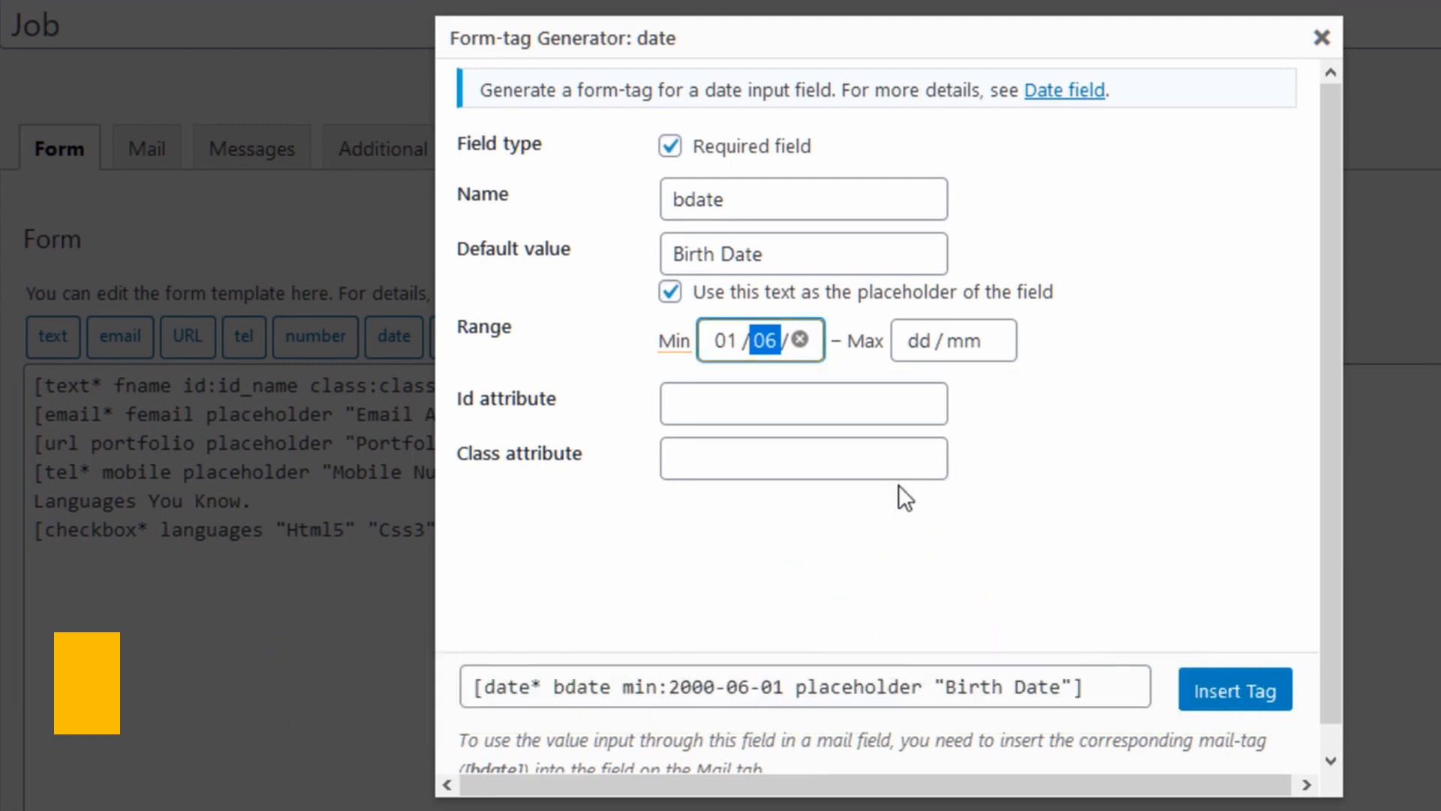
pyautogui.click(1232, 706)
# - Insert a radio buttons tag named gender with the options Male and Female below the date tag
pyautogui.click(849, 533)
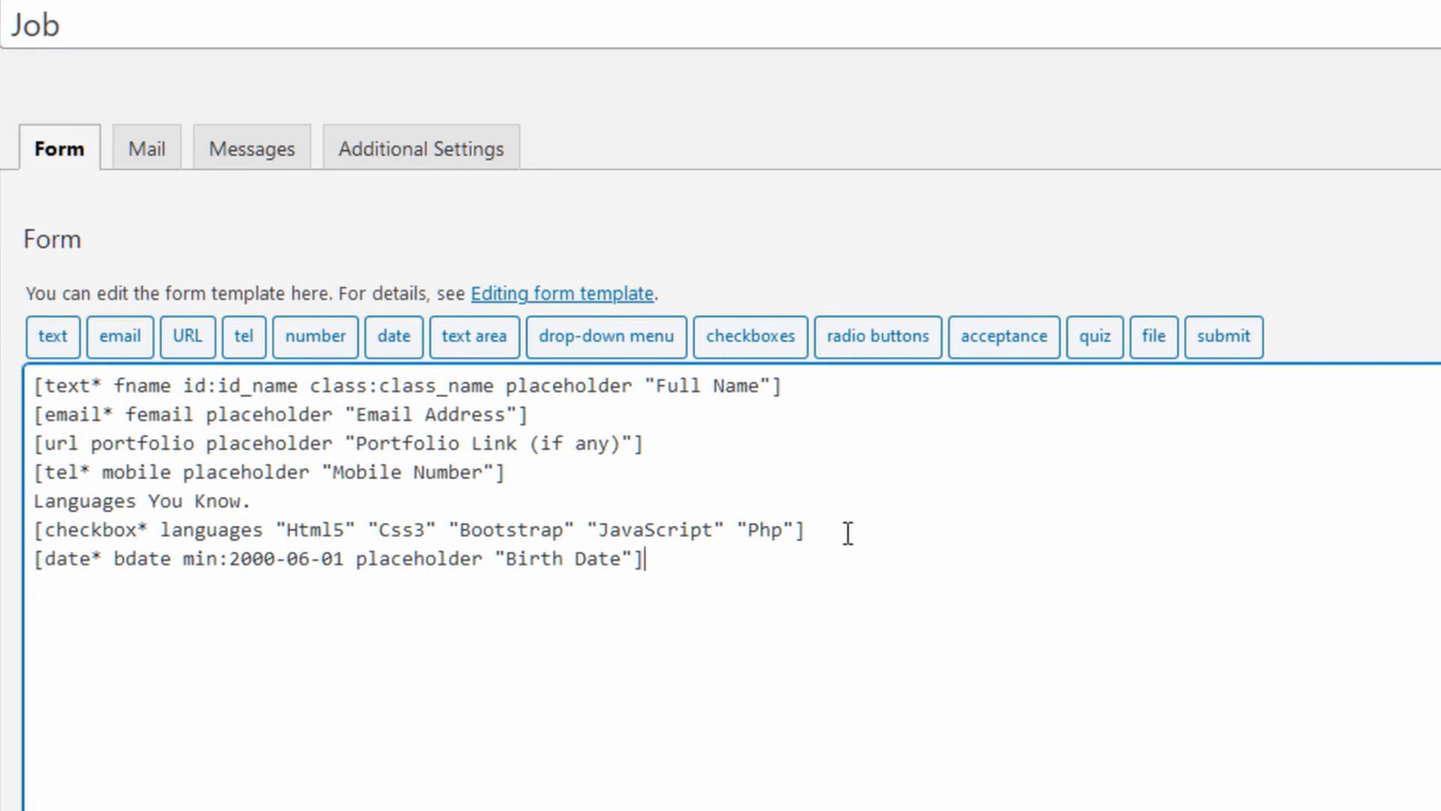
pyautogui.press('Right')
pyautogui.click(875, 344)
pyautogui.moveTo(765, 187); pyautogui.dragTo(611, 186)
pyautogui.write('gender')
pyautogui.click(751, 282)
pyautogui.write('Ma')
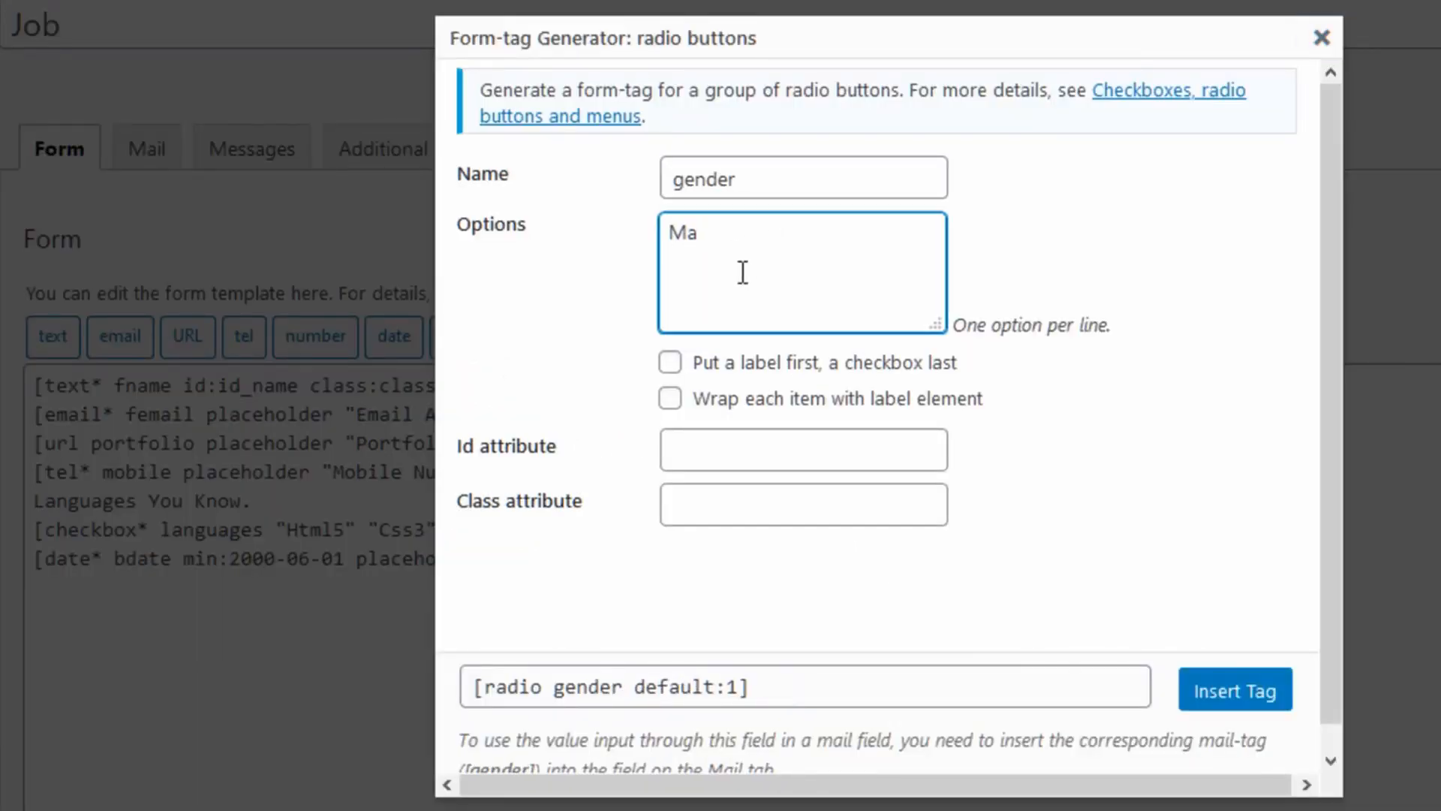
pyautogui.write('le Female')
pyautogui.click(1238, 694)
# - Add the label line "Gender" above the gender radio tag
pyautogui.click(709, 564)
pyautogui.press('Return')
pyautogui.write('Gender')
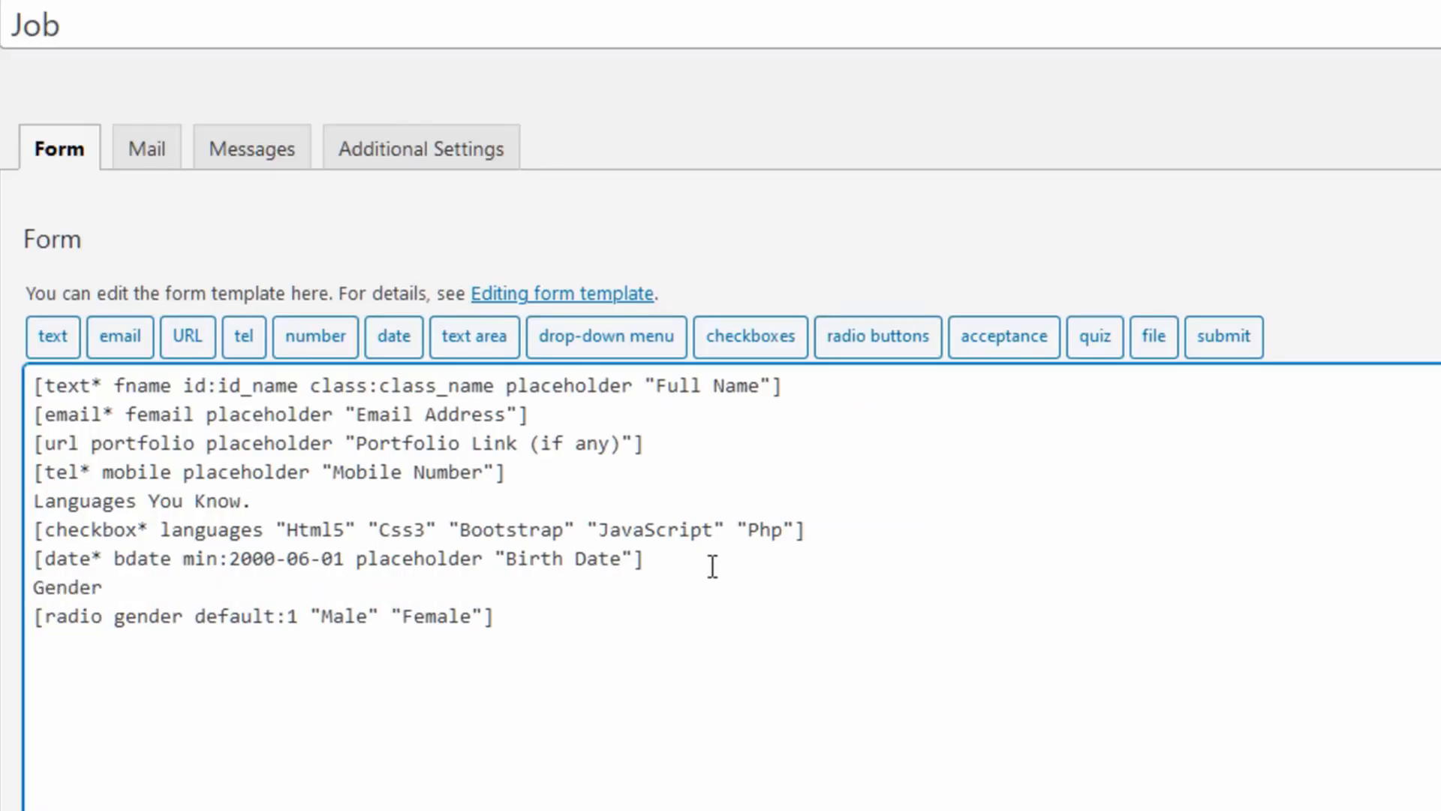
# - Insert a required file tag named cv below the radio tag, limited to 10000 bytes and the pdf file type
pyautogui.click(605, 617)
pyautogui.press('Return')
pyautogui.click(1153, 335)
pyautogui.click(670, 172)
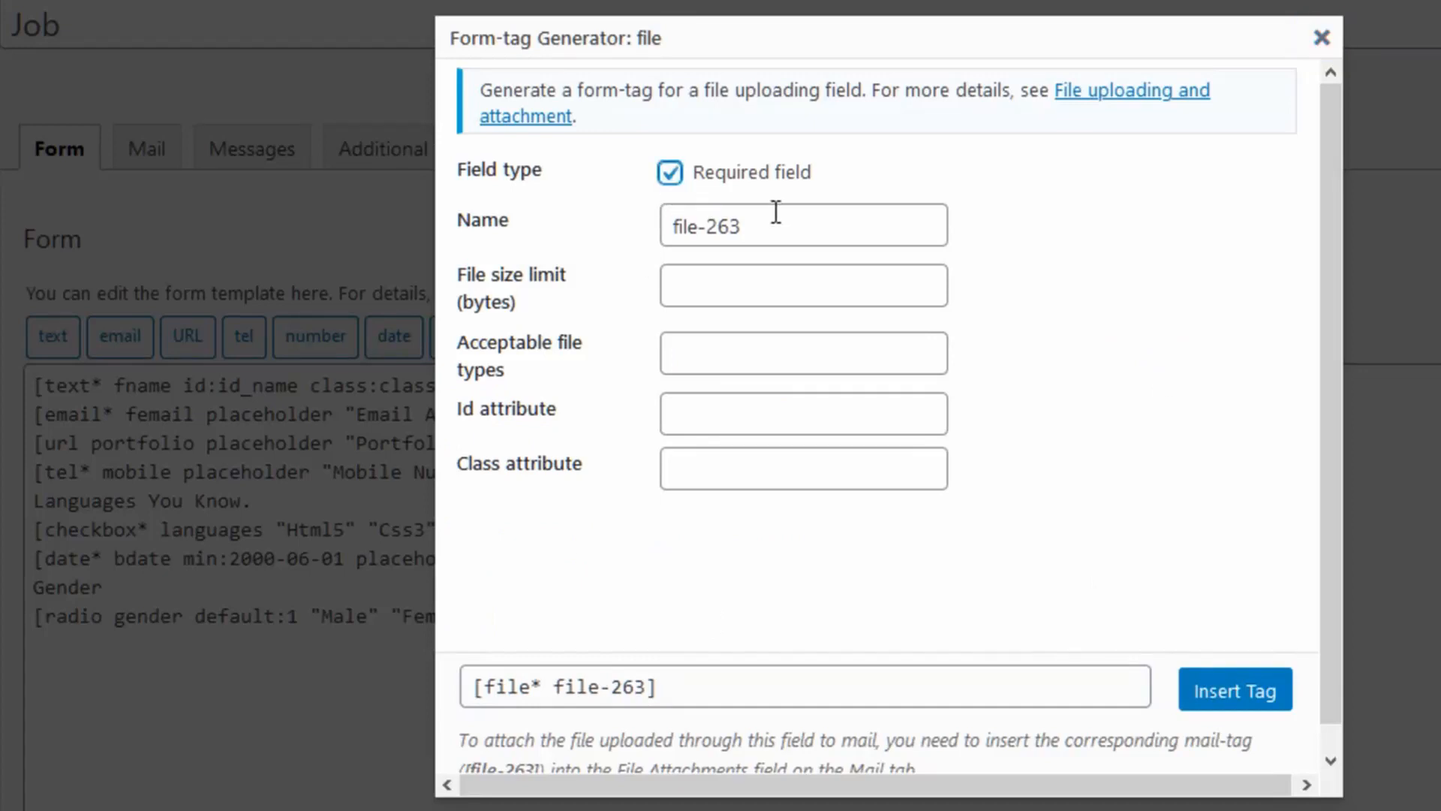
pyautogui.tripleClick(772, 211)
pyautogui.write('cv')
pyautogui.click(717, 286)
pyautogui.write('10000')
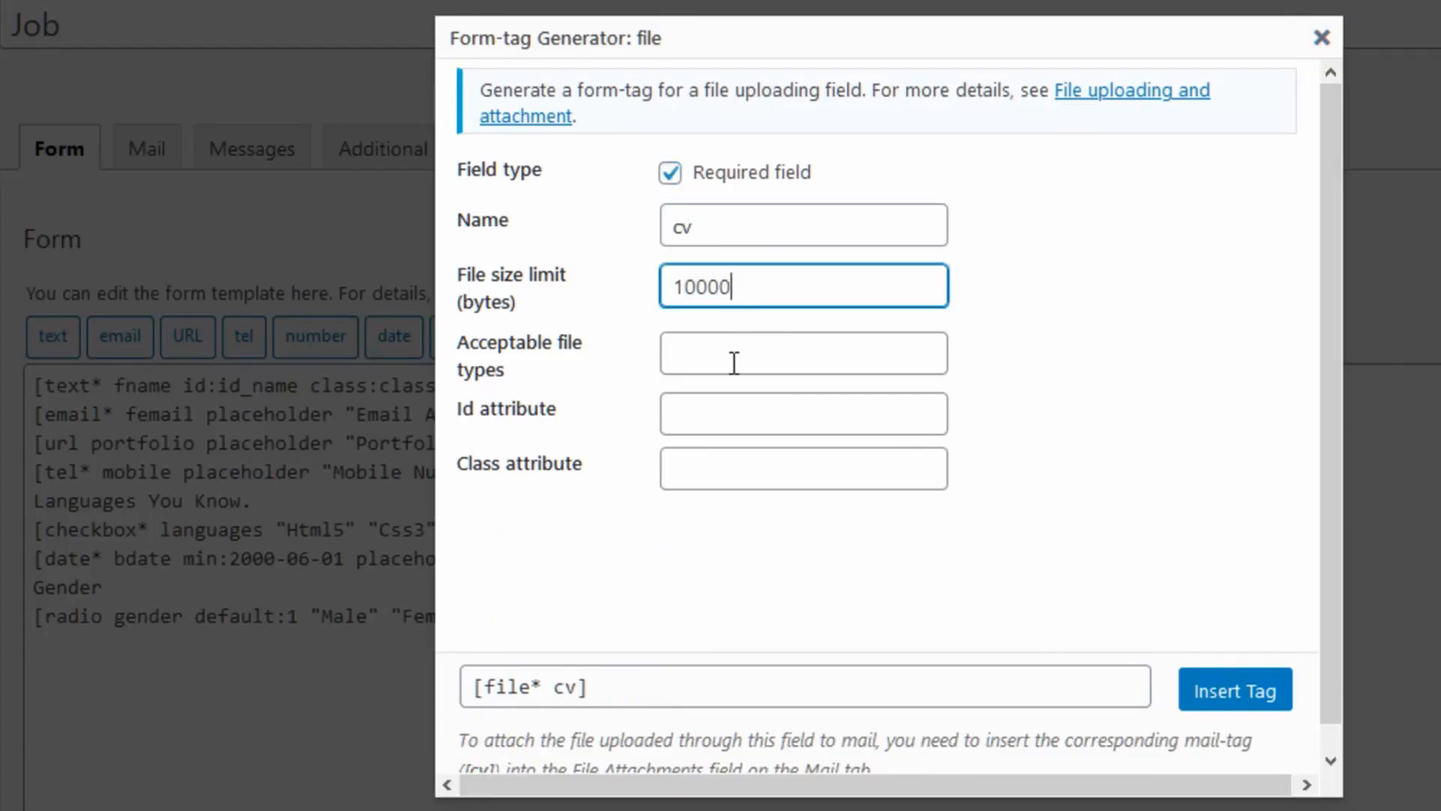
pyautogui.click(733, 360)
pyautogui.write('pdf')
pyautogui.click(1246, 692)
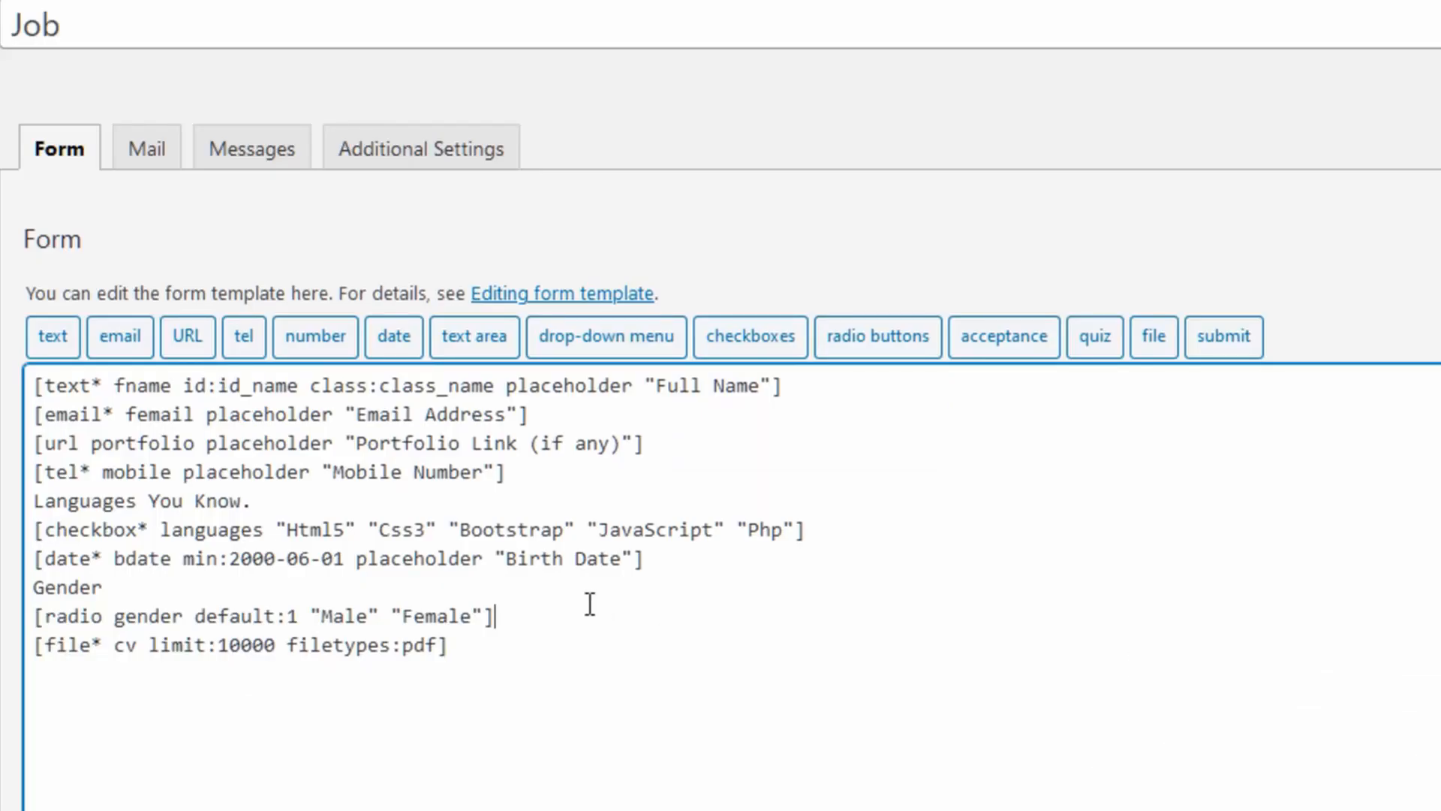
# - Add the label line "Upload Your CV" above the cv file tag
pyautogui.click(591, 617)
pyautogui.press('Return')
pyautogui.write('Upload Your CV')
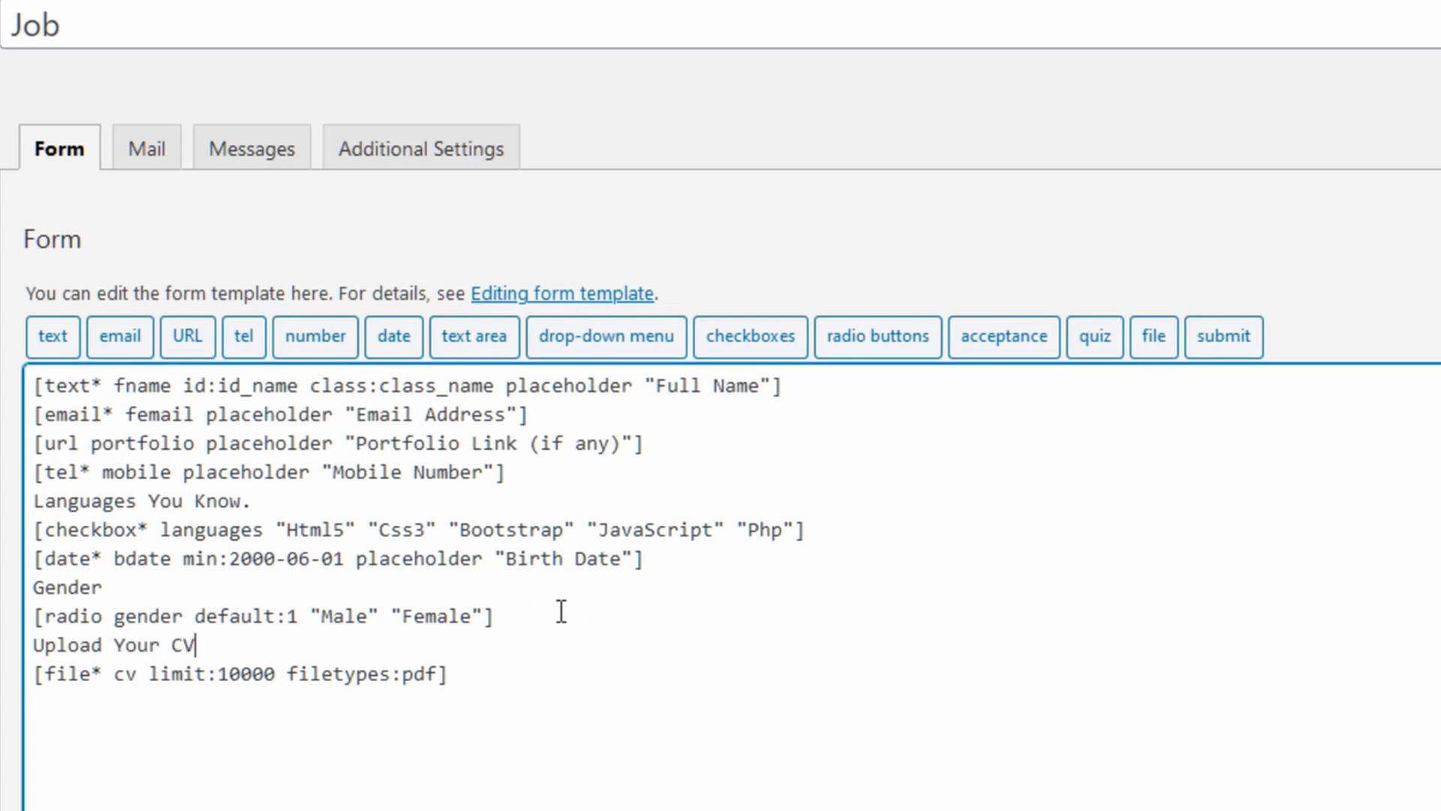
# - Insert a required text area tag named message with the placeholder "Why should we hire you? Explain shortly."
pyautogui.click(461, 347)
pyautogui.click(670, 145)
pyautogui.moveTo(751, 200); pyautogui.dragTo(679, 219)
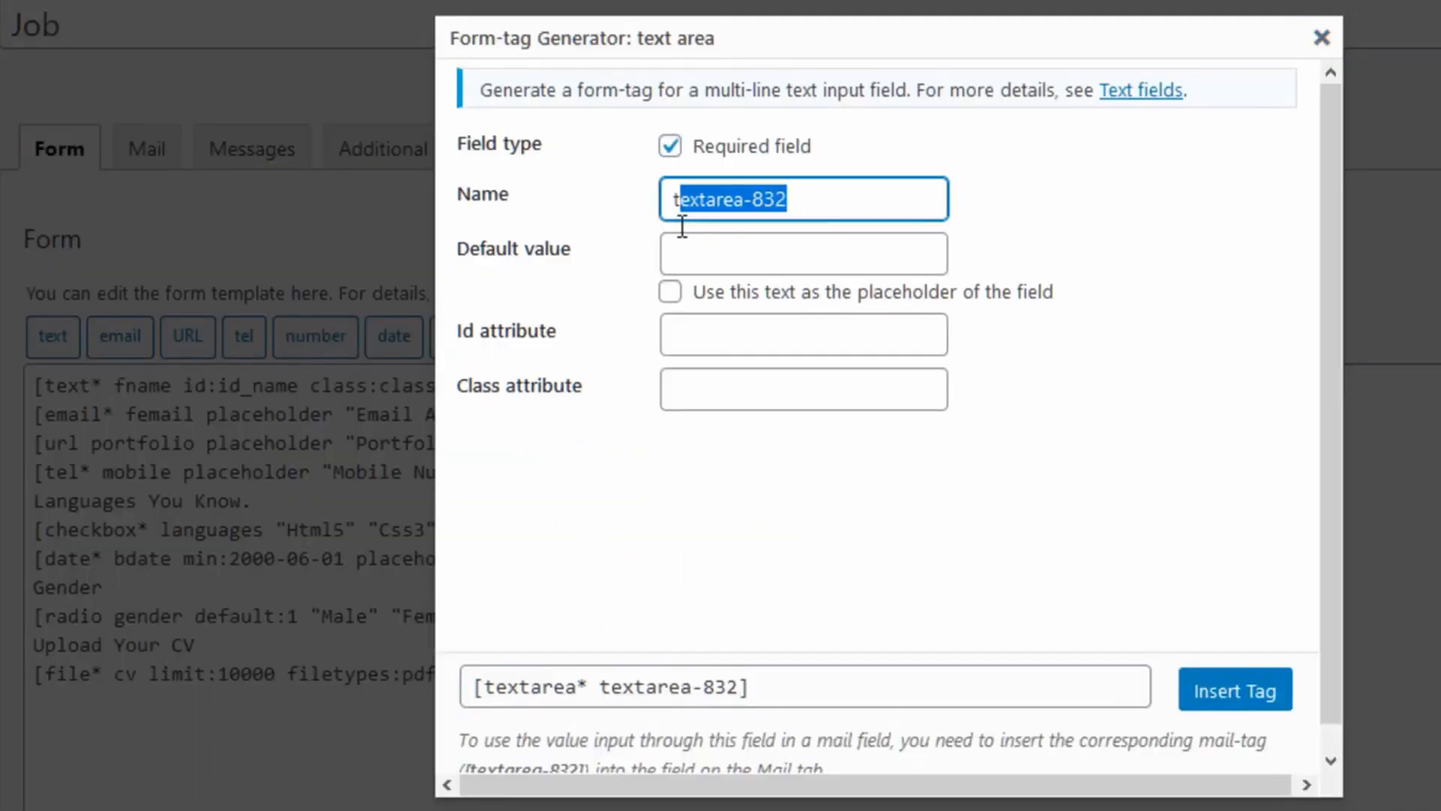
pyautogui.write('message')
pyautogui.click(705, 257)
pyautogui.write('Why sh')
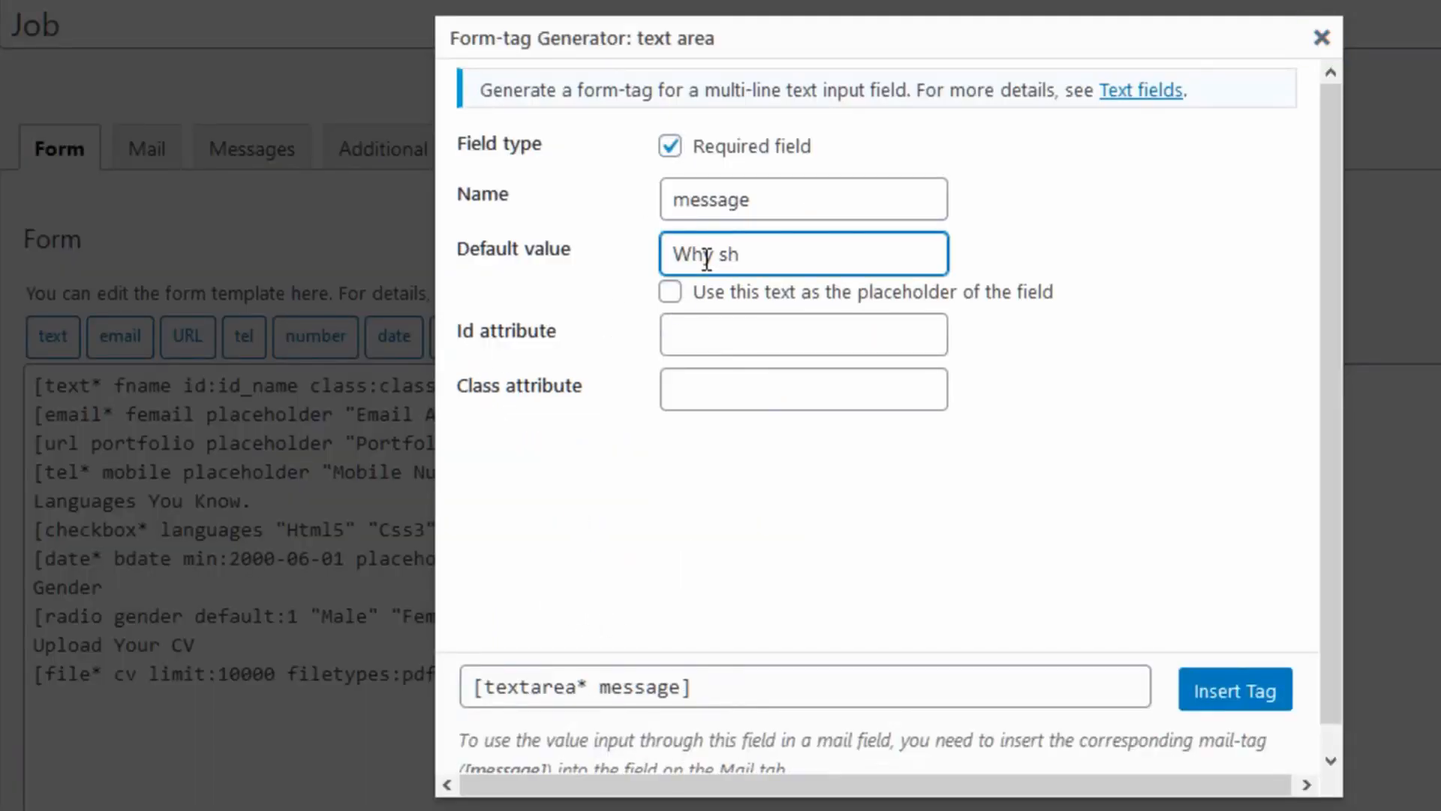
pyautogui.write('ould we hire you?')
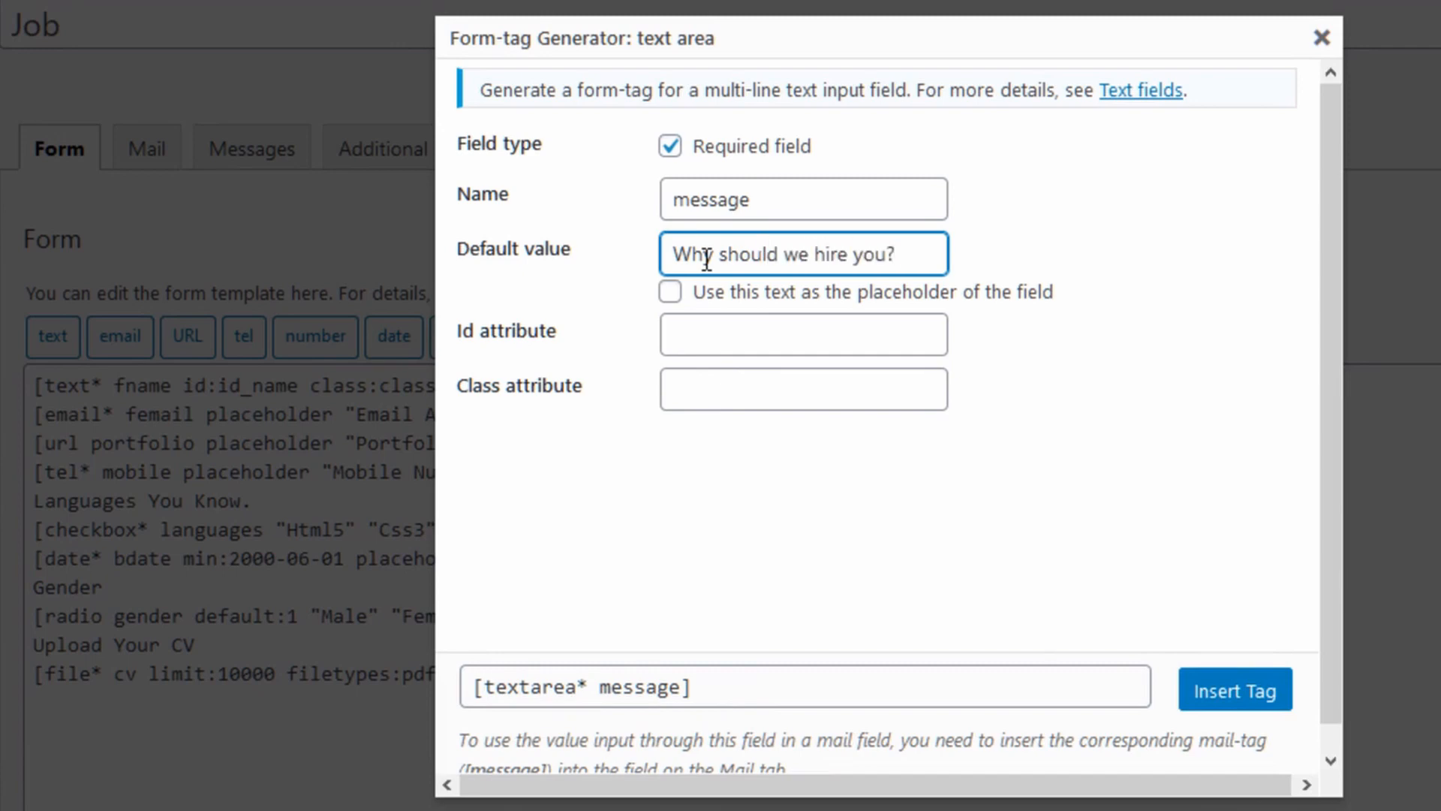
pyautogui.write(' Explain shortly.')
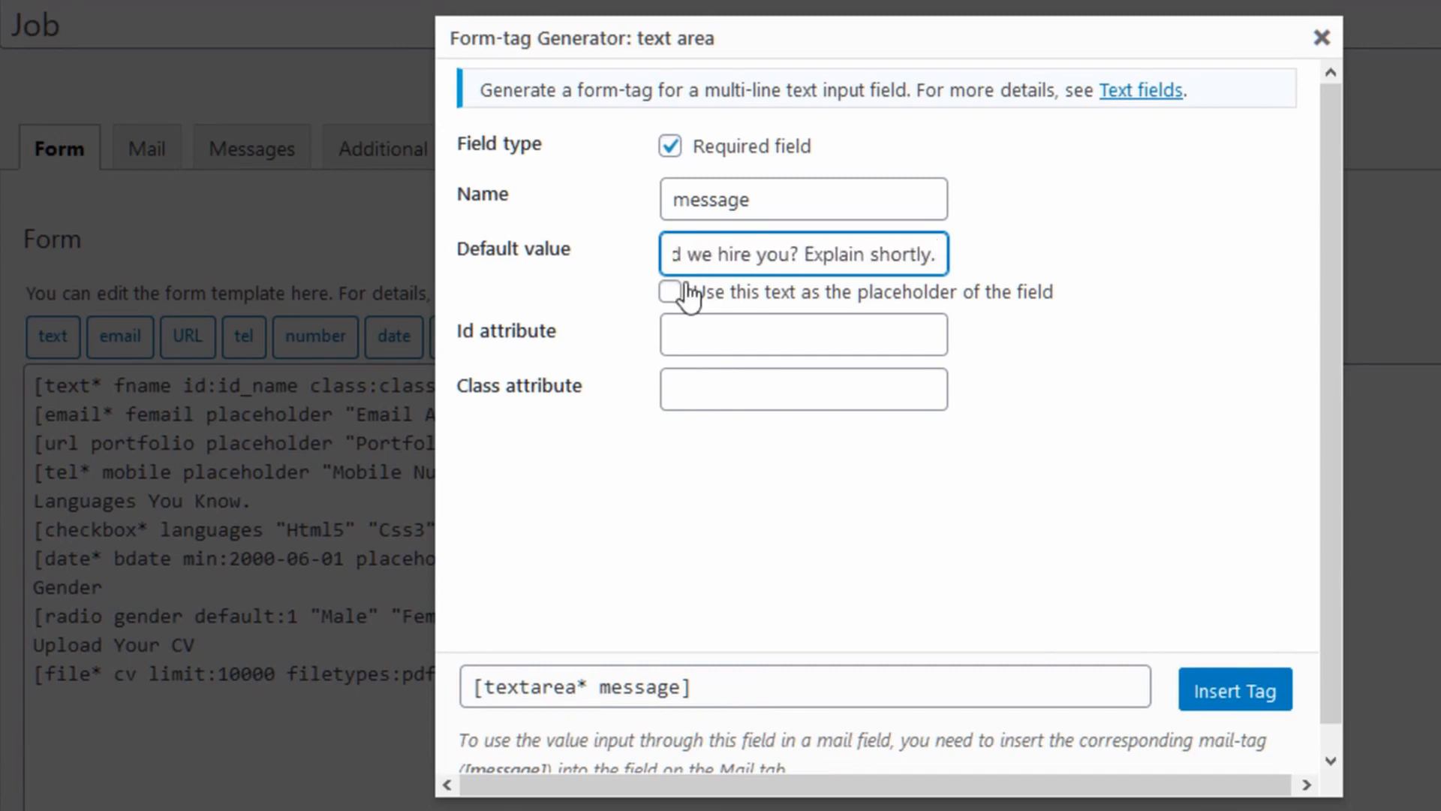
pyautogui.click(683, 294)
pyautogui.click(1251, 668)
# - Insert a submit button tag labelled Apply and save the Job form
pyautogui.click(1222, 334)
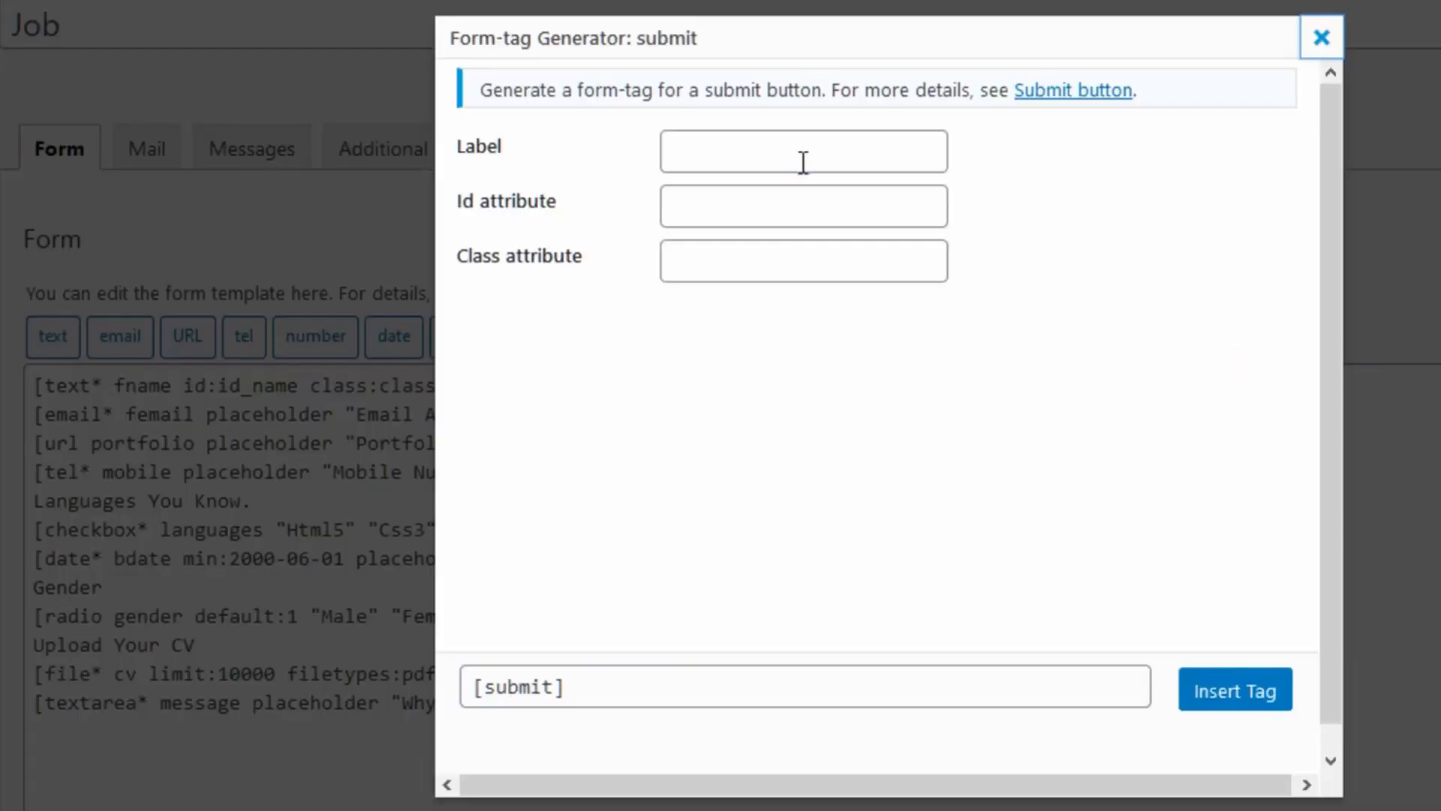
pyautogui.click(801, 161)
pyautogui.write('Apply')
pyautogui.click(1235, 689)
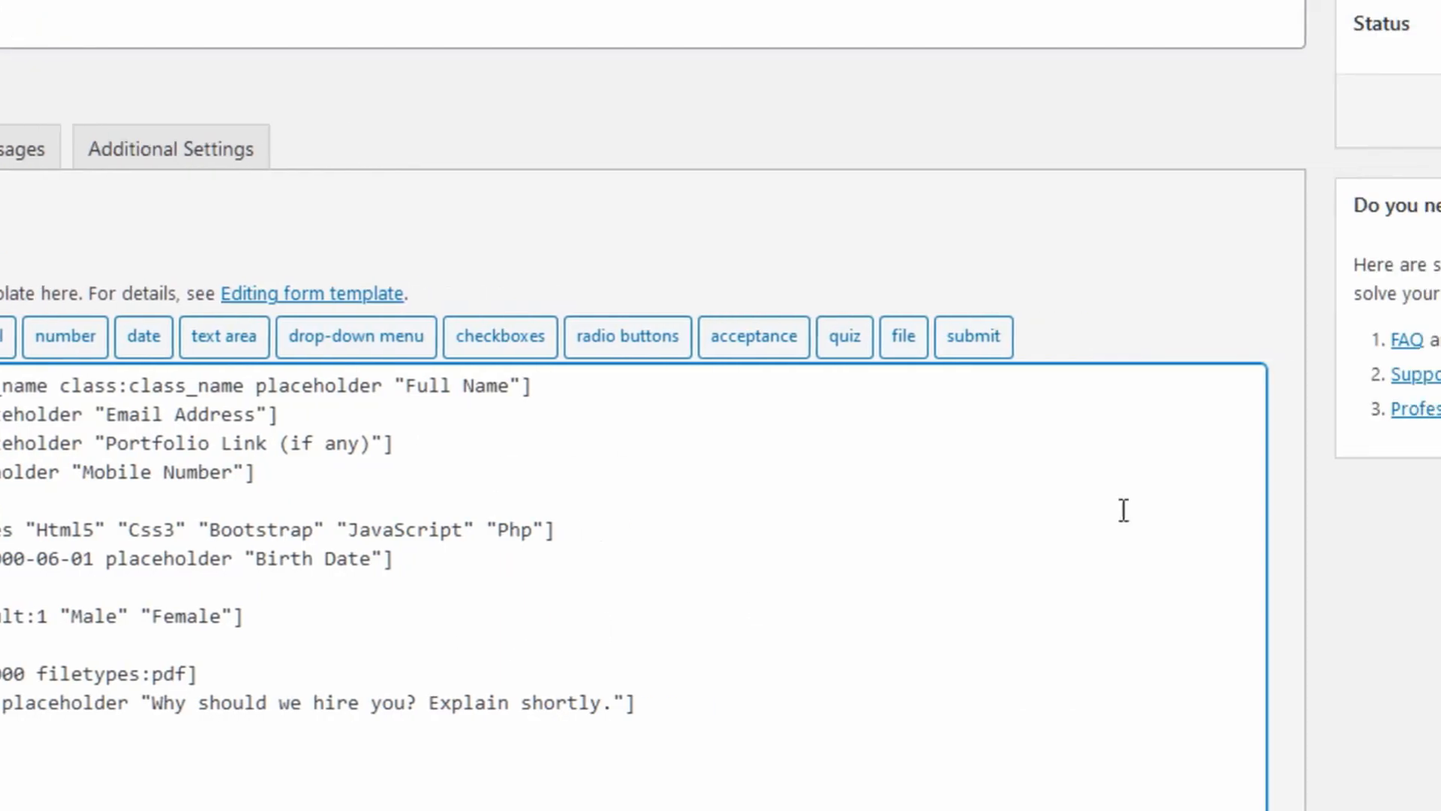
pyautogui.click(1368, 121)
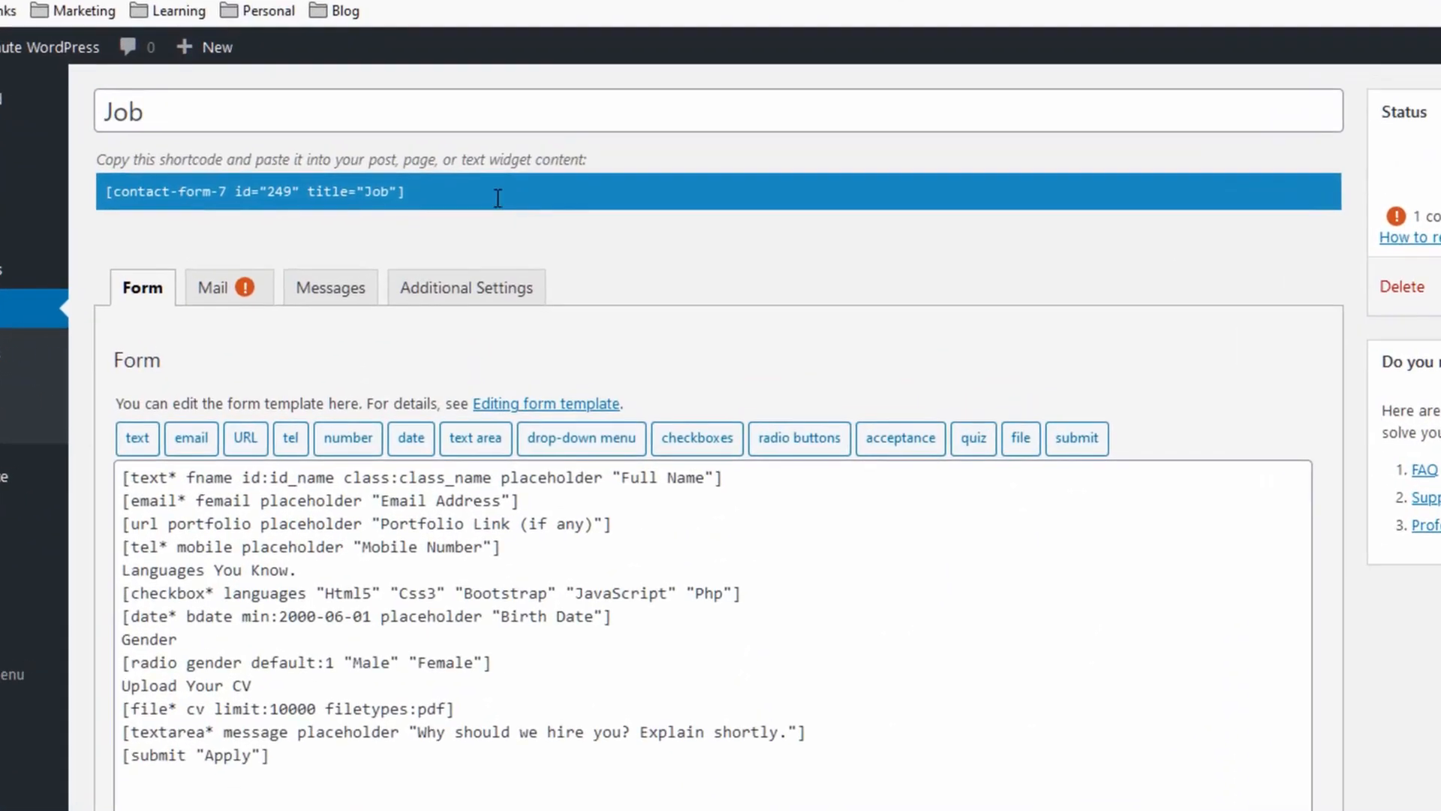
# - Copy the Job form's shortcode and open the editor for a new page in a separate browser tab
pyautogui.click(403, 193)
pyautogui.hotkey('ctrl', 'c')
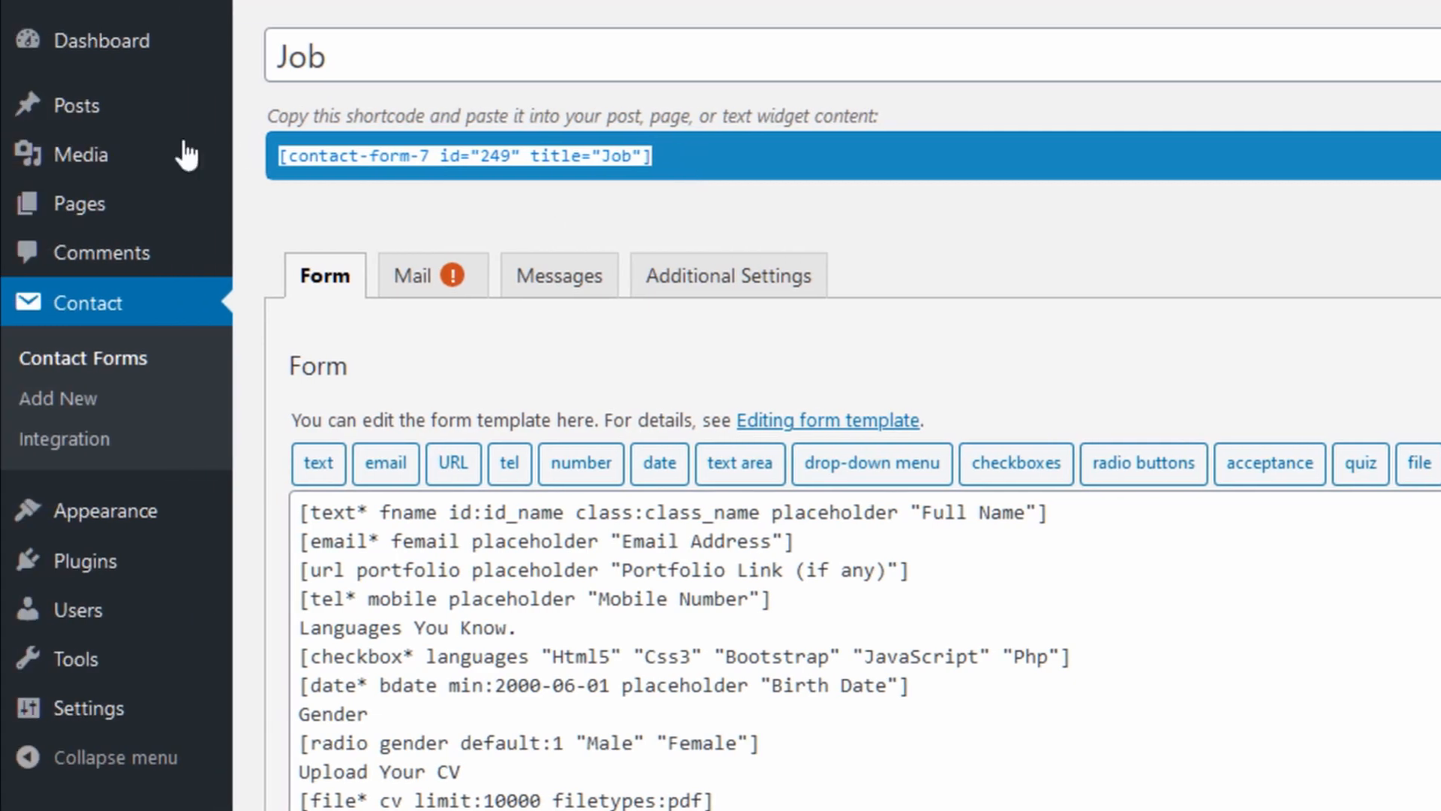
pyautogui.moveTo(106, 216)
pyautogui.click(293, 255)
pyautogui.rightClick(294, 262)
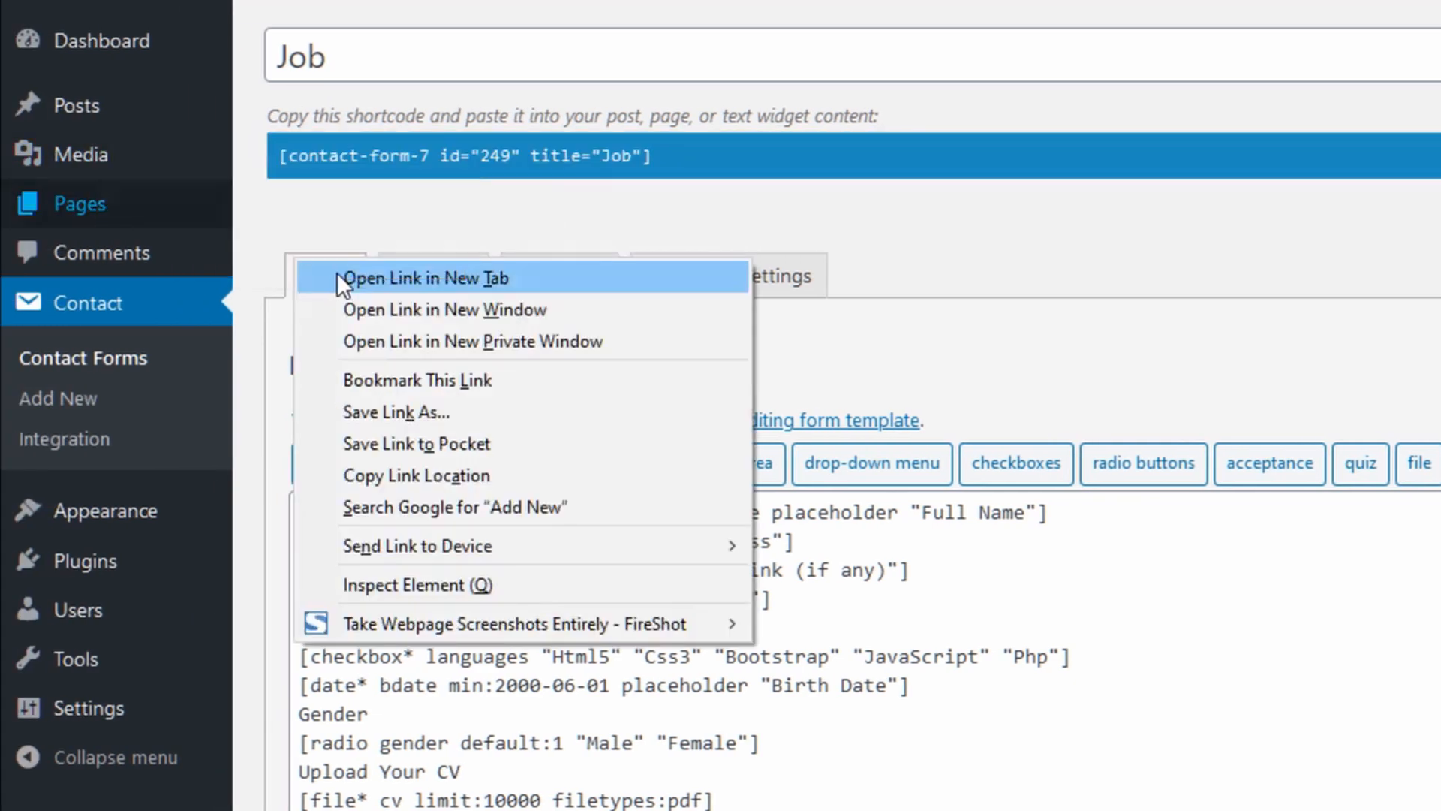
pyautogui.click(338, 276)
pyautogui.click(278, 18)
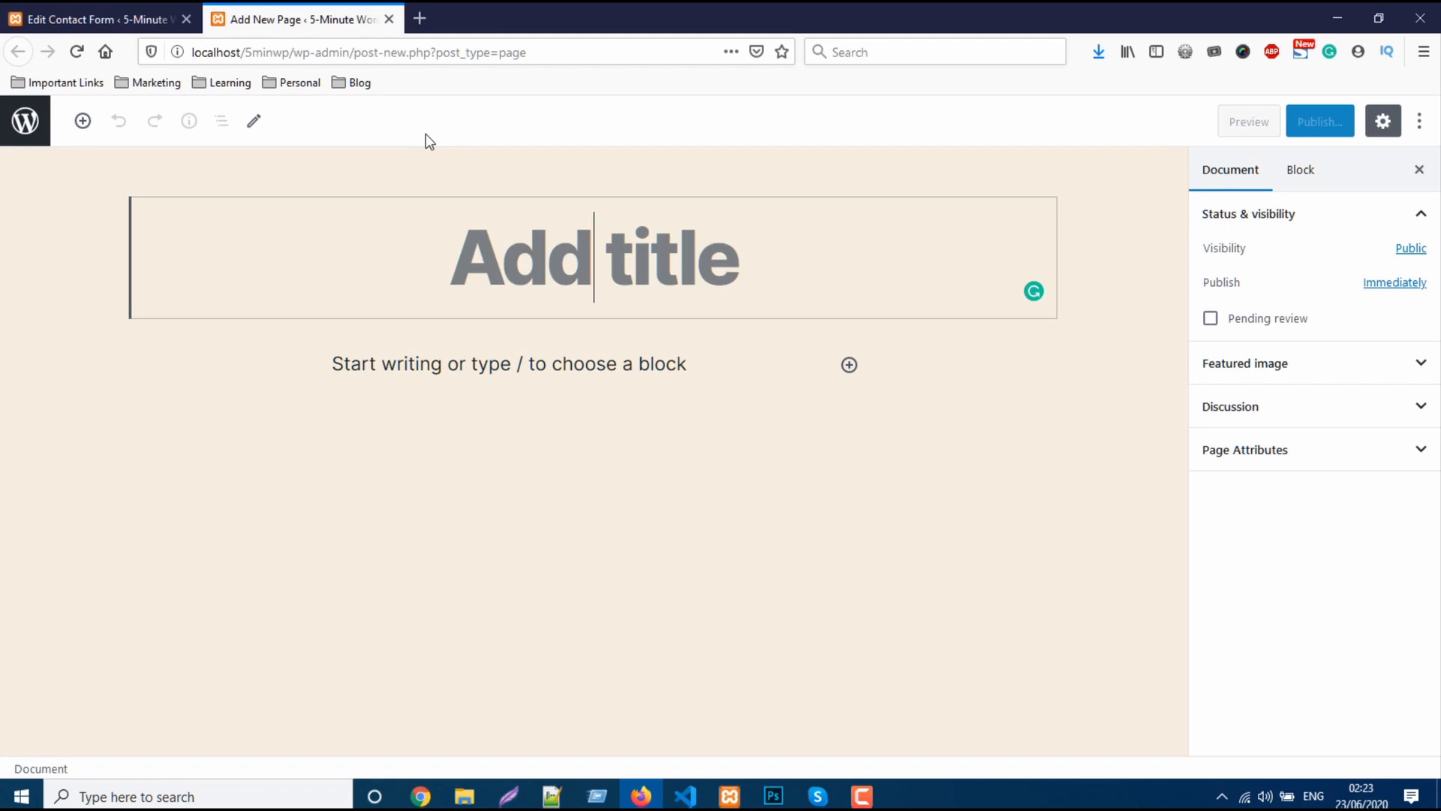
# - Title the new page "Position: Web Developer"
pyautogui.write('P')
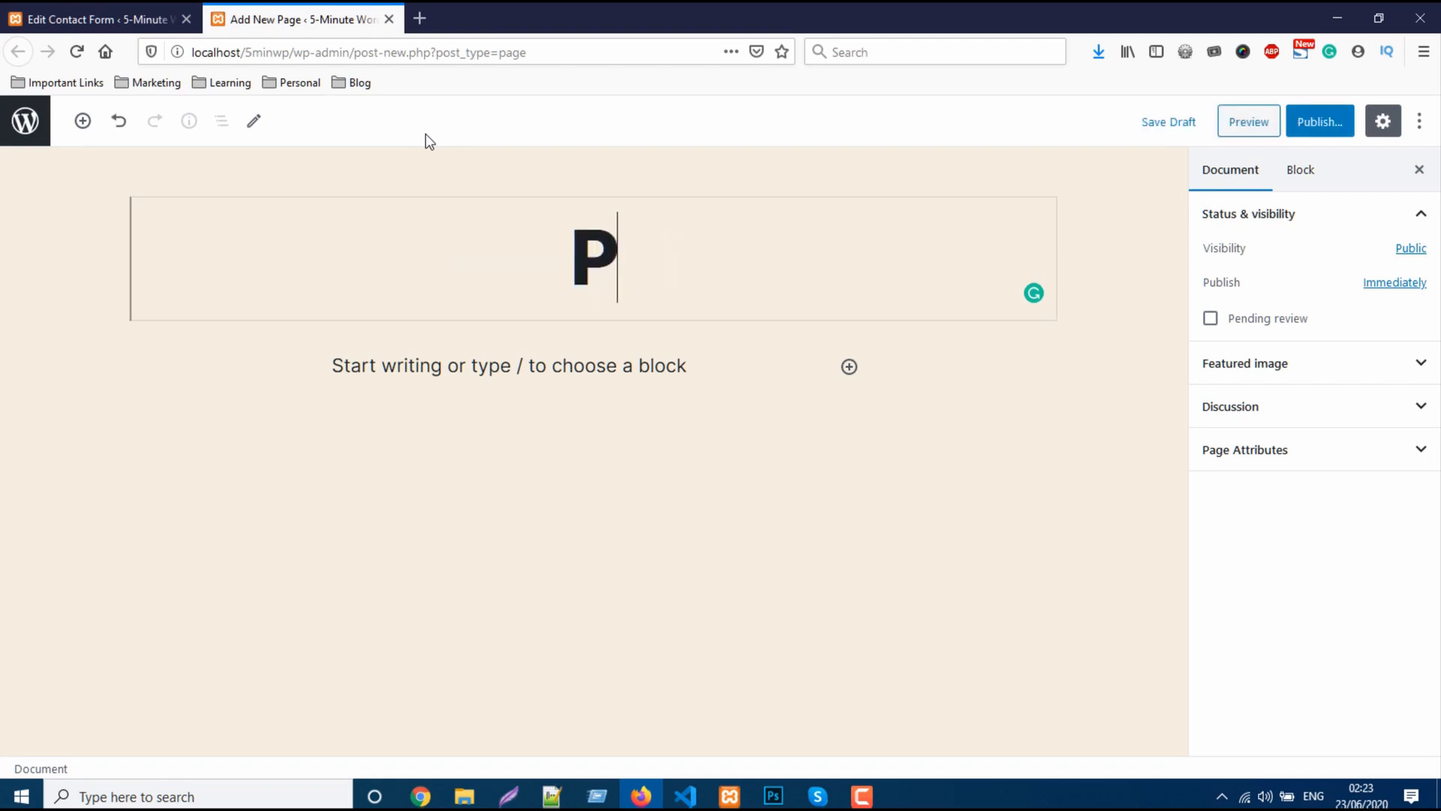
pyautogui.write('osition: Web De')
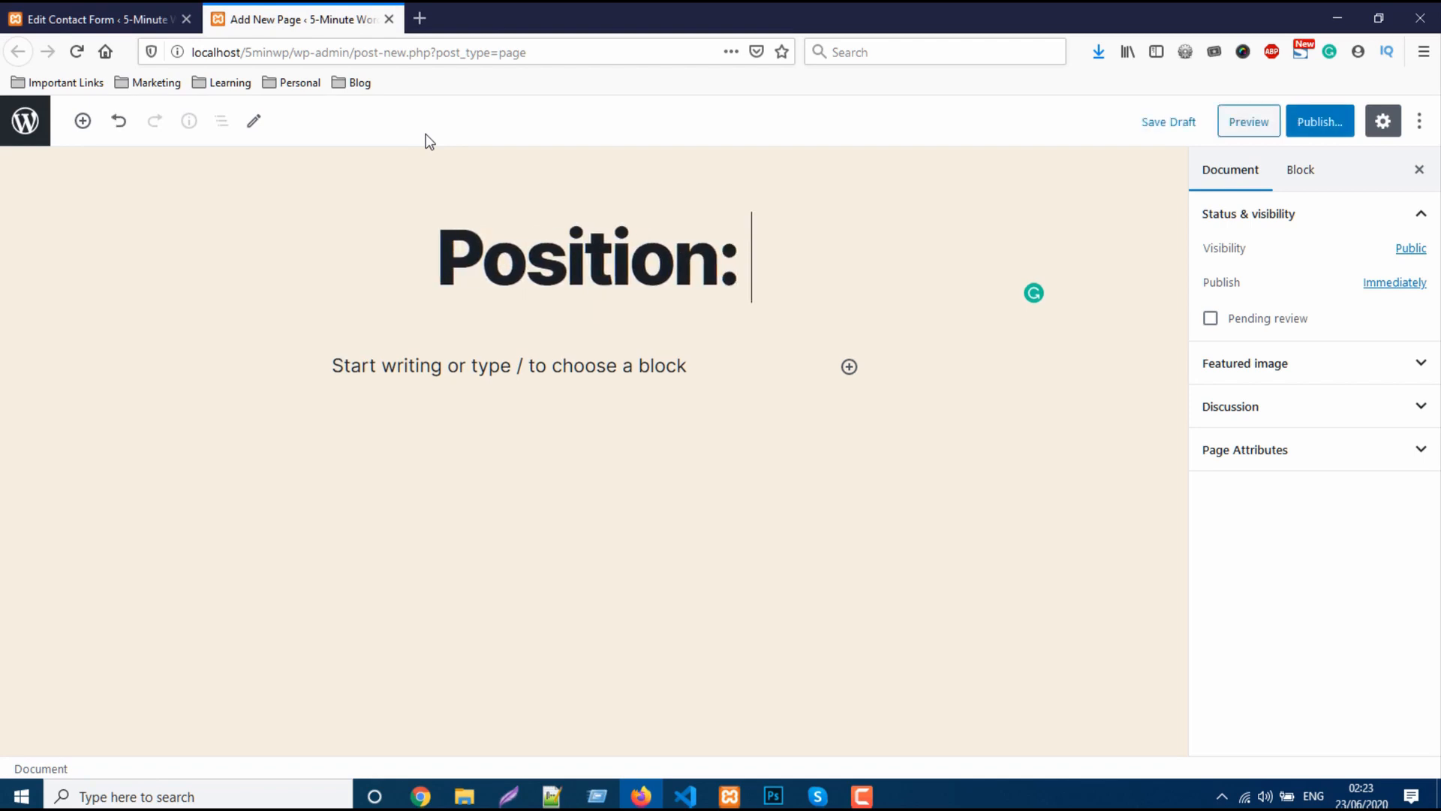
pyautogui.write('veloper')
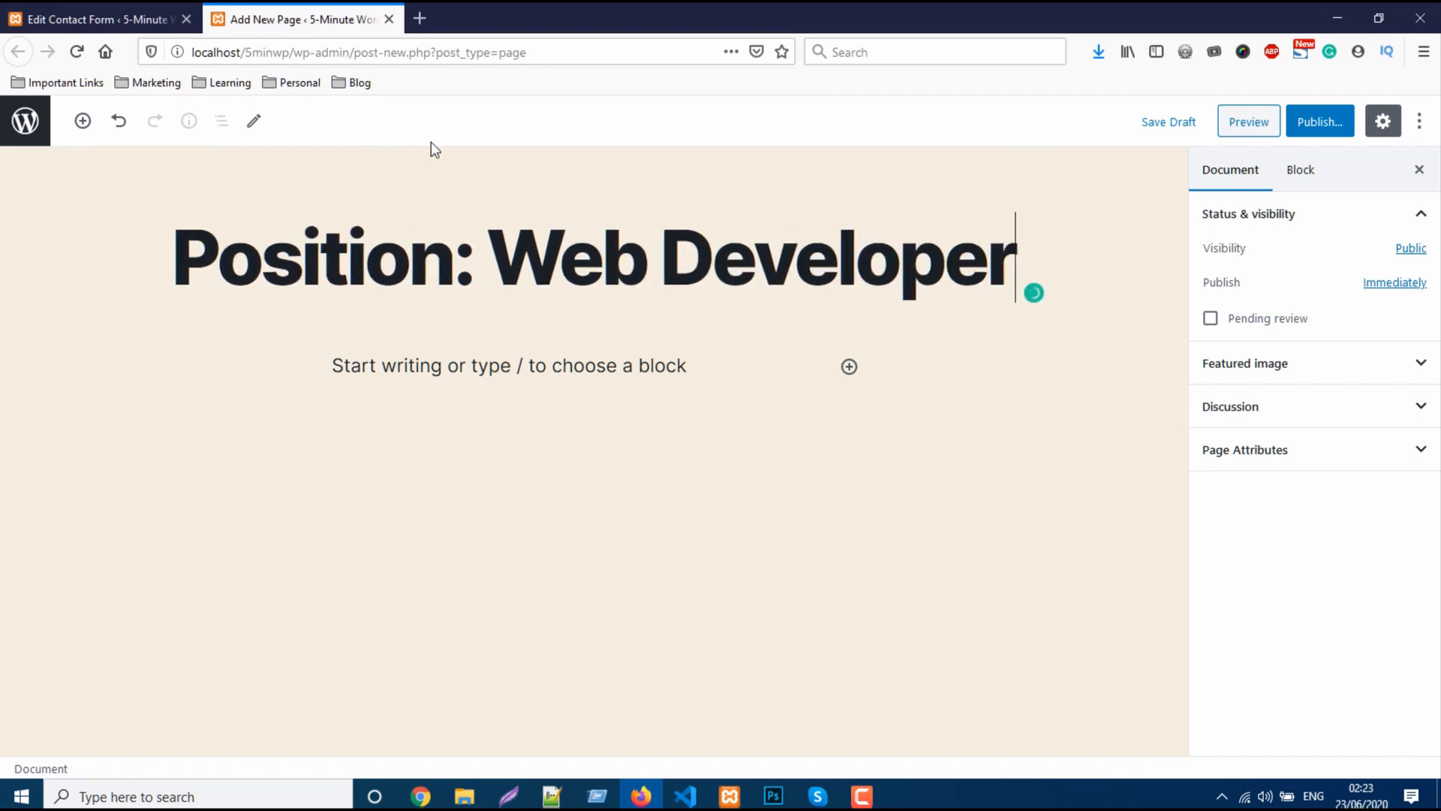
# - Add a Custom HTML block below the page title and paste the Job form's shortcode into it
pyautogui.click(849, 366)
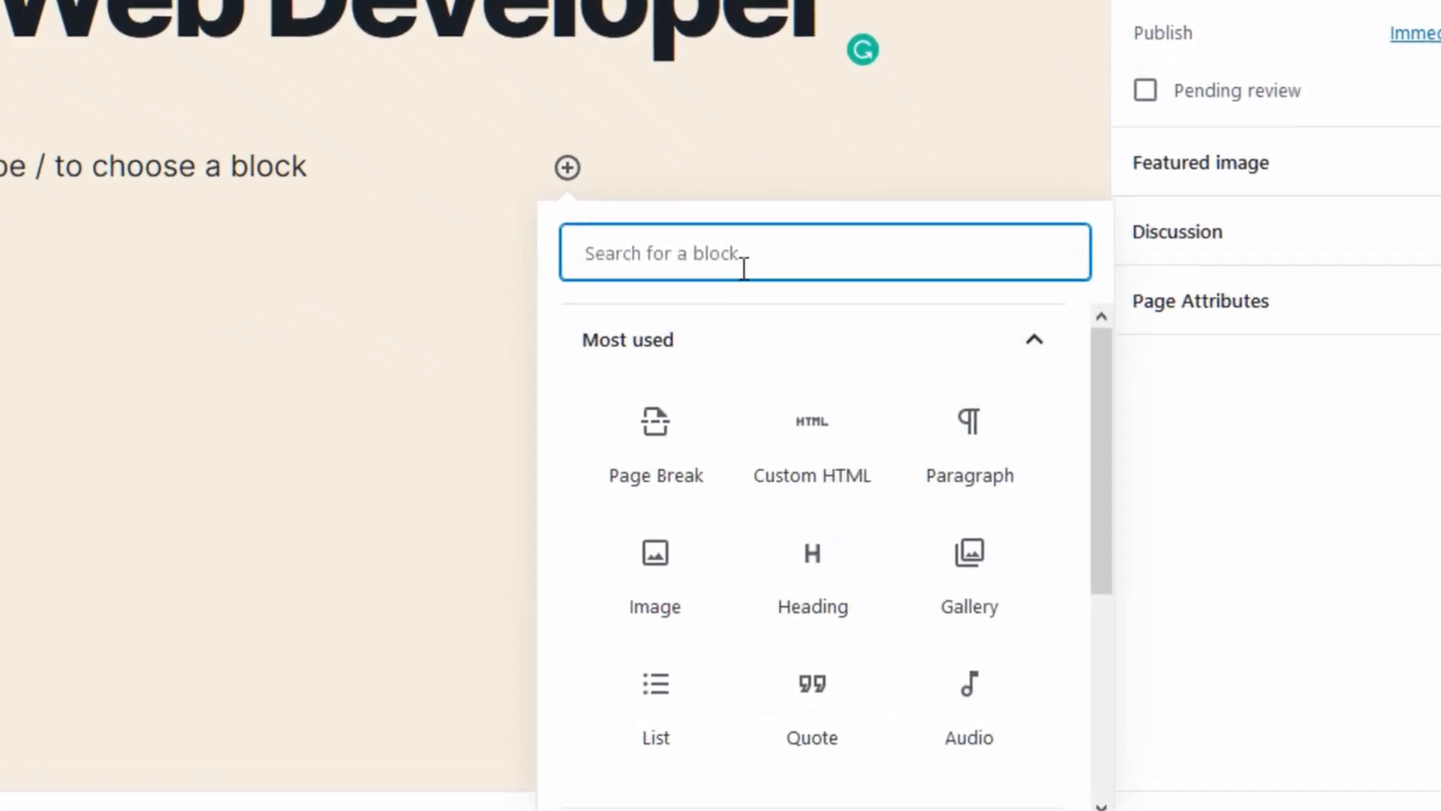
pyautogui.write('html')
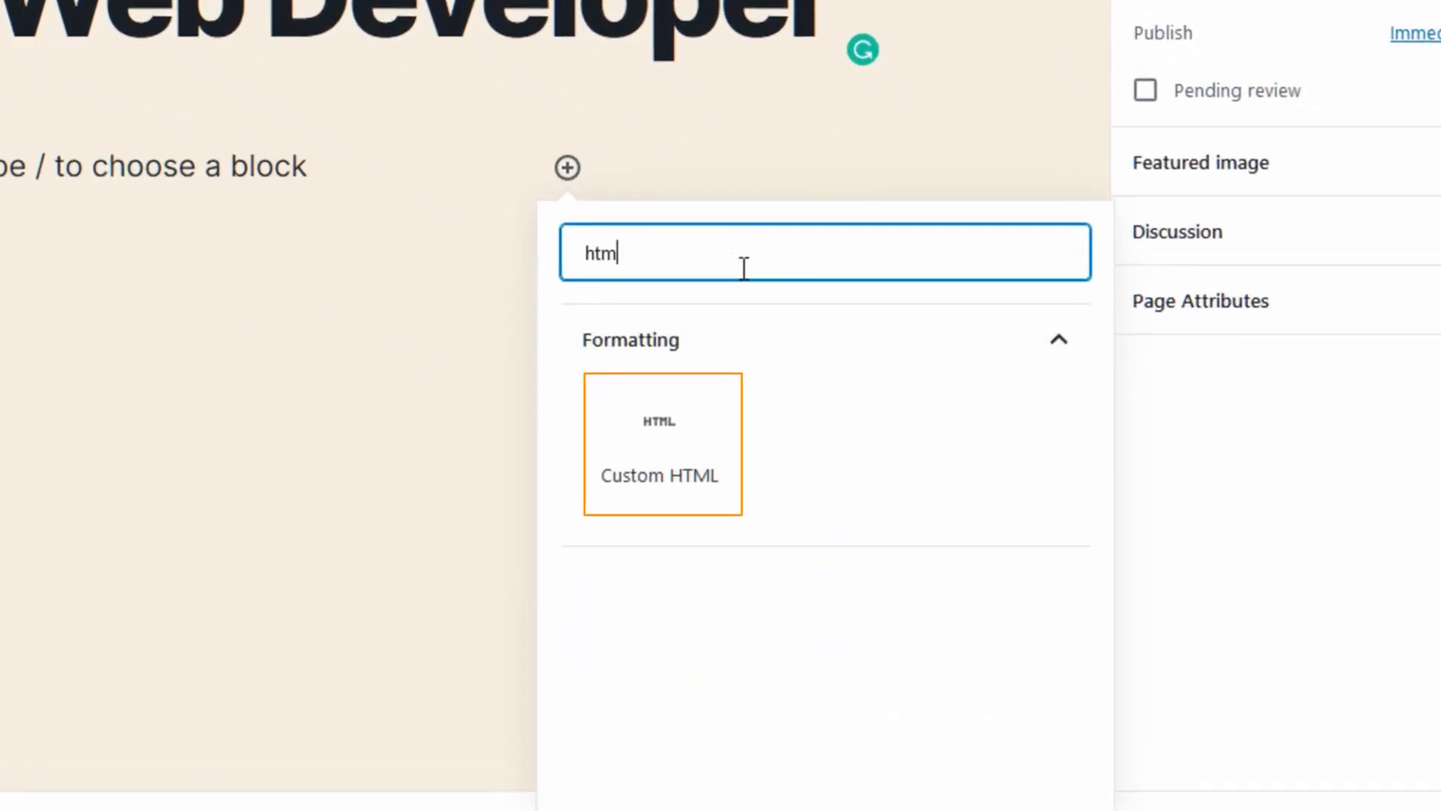
pyautogui.click(671, 473)
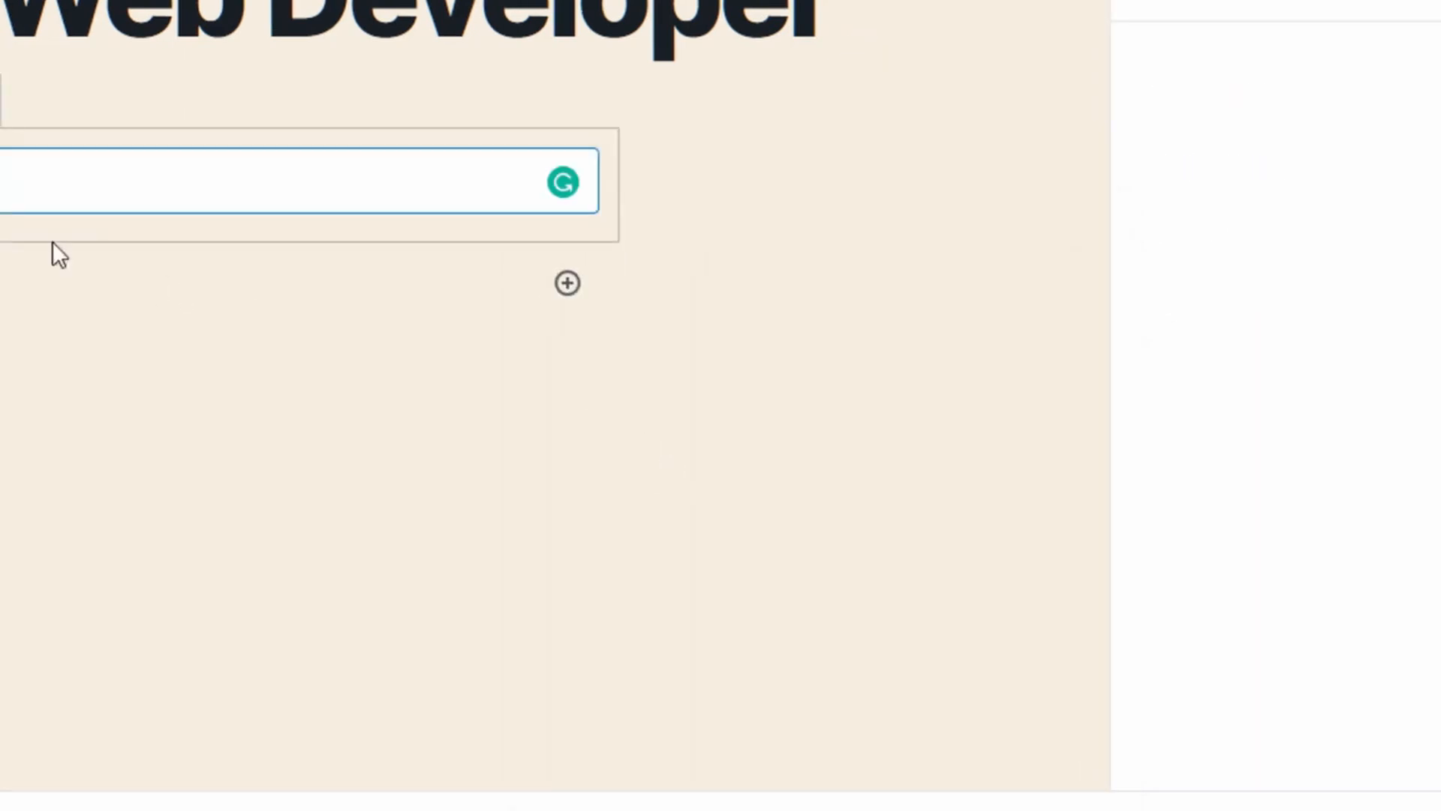
pyautogui.rightClick(273, 194)
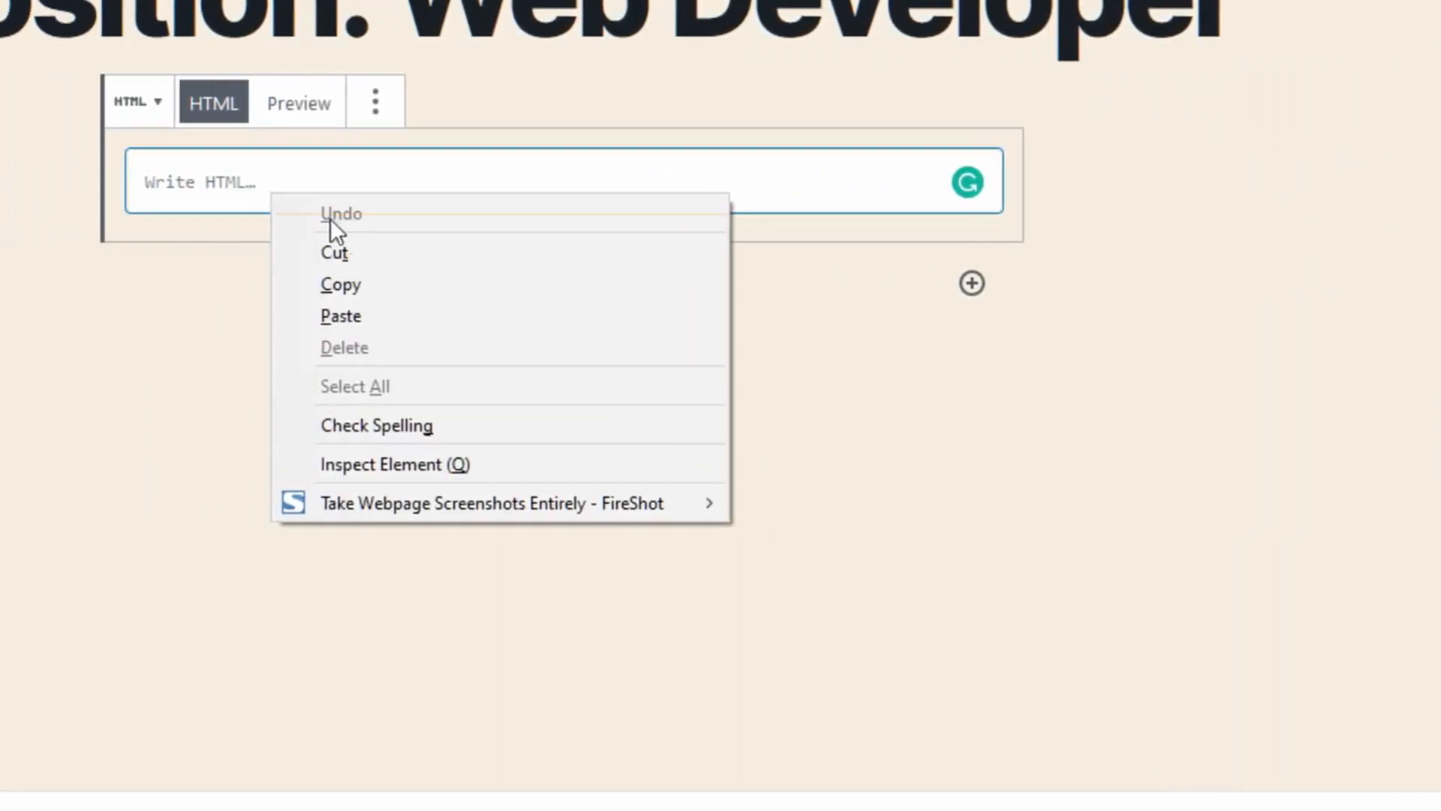
pyautogui.click(360, 314)
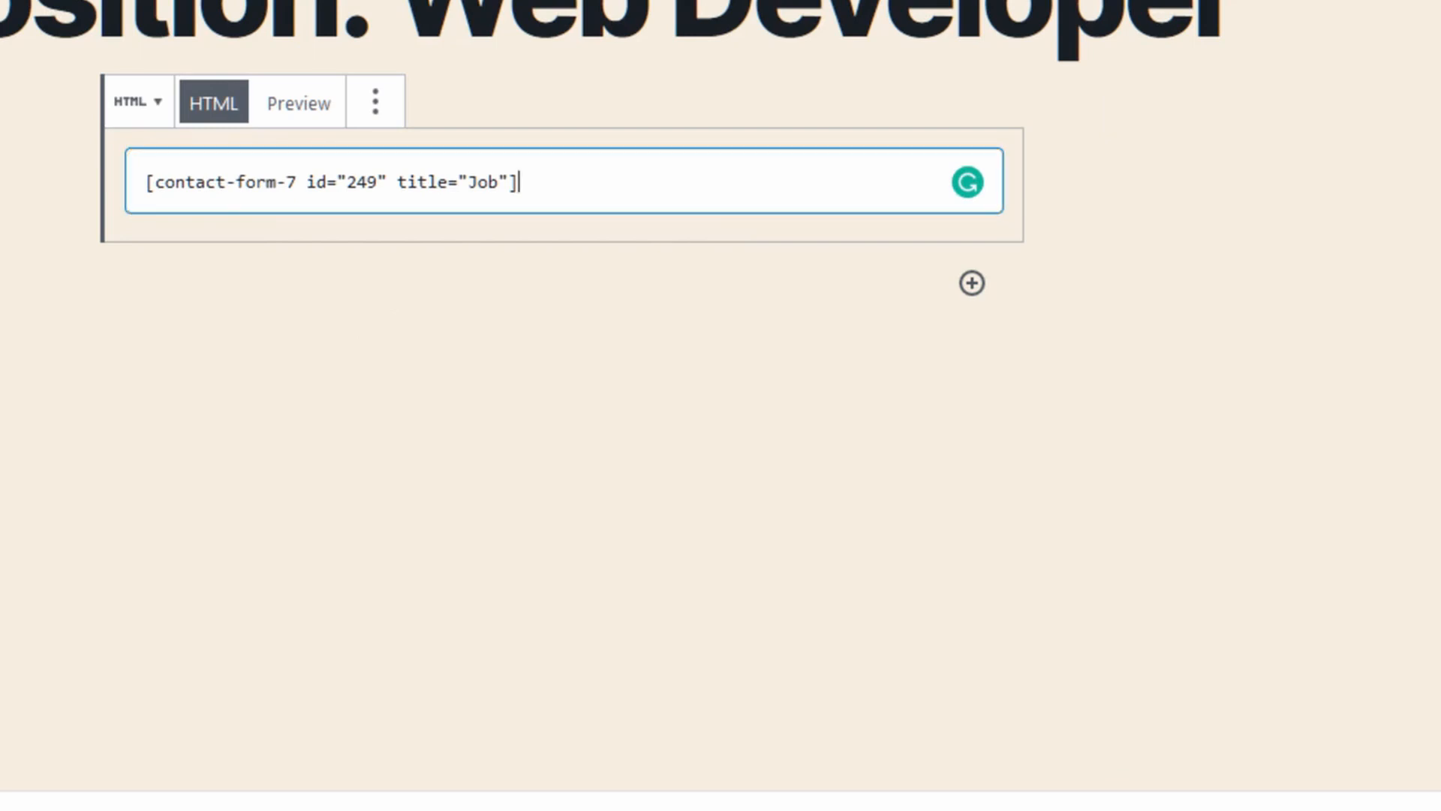
# - Publish the Web Developer position page and open its live version in a new browser tab
pyautogui.click(1280, 27)
pyautogui.click(1269, 34)
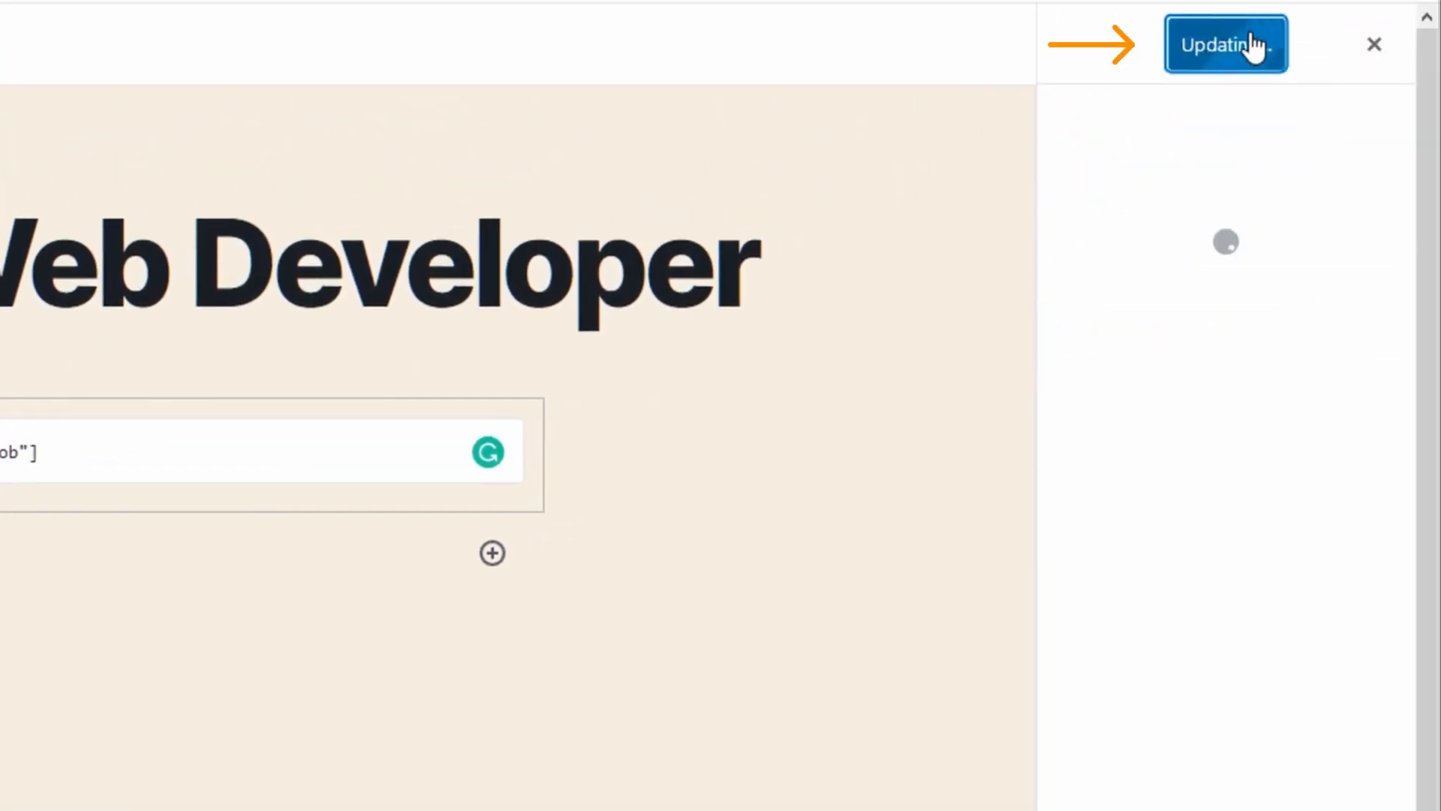
pyautogui.rightClick(1128, 351)
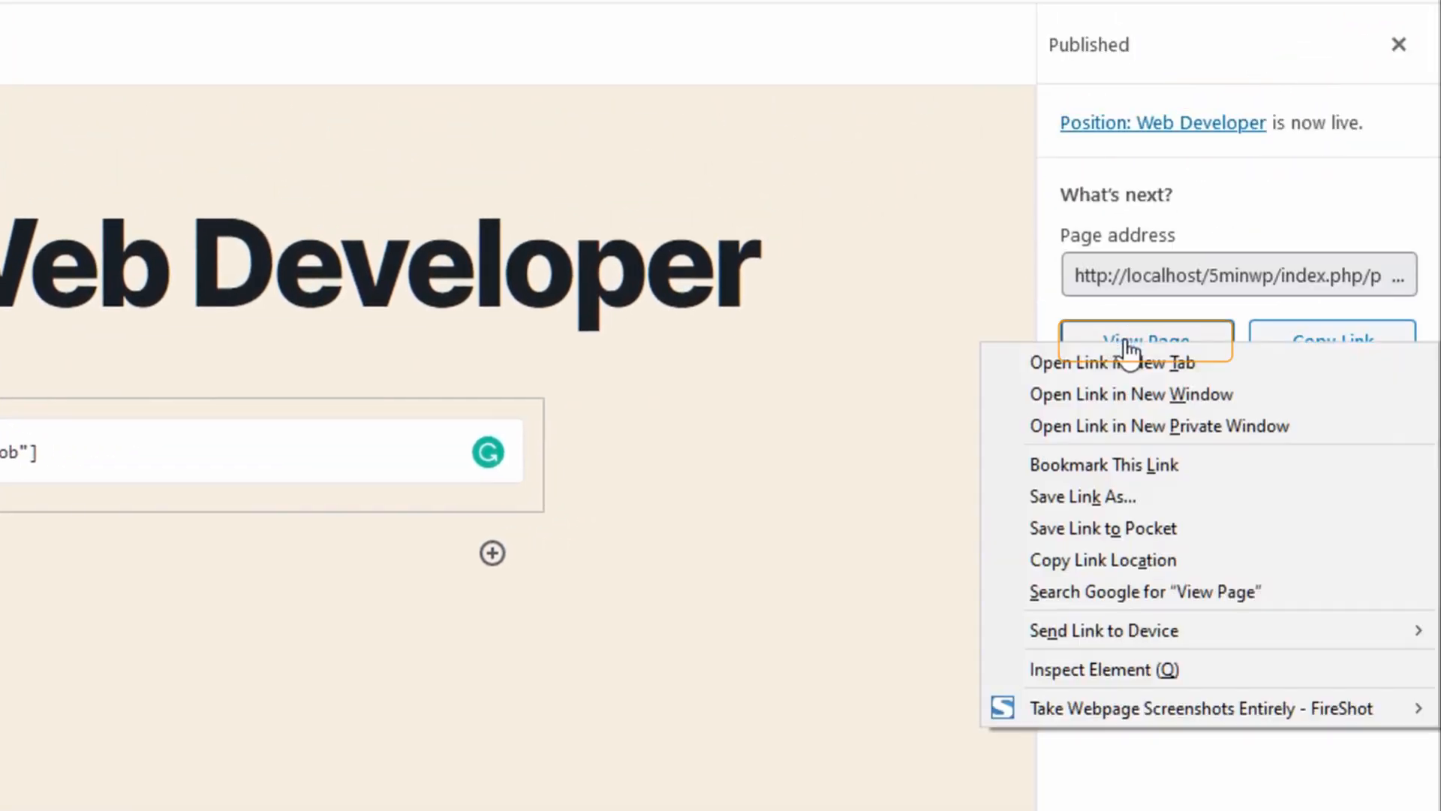
pyautogui.click(1096, 361)
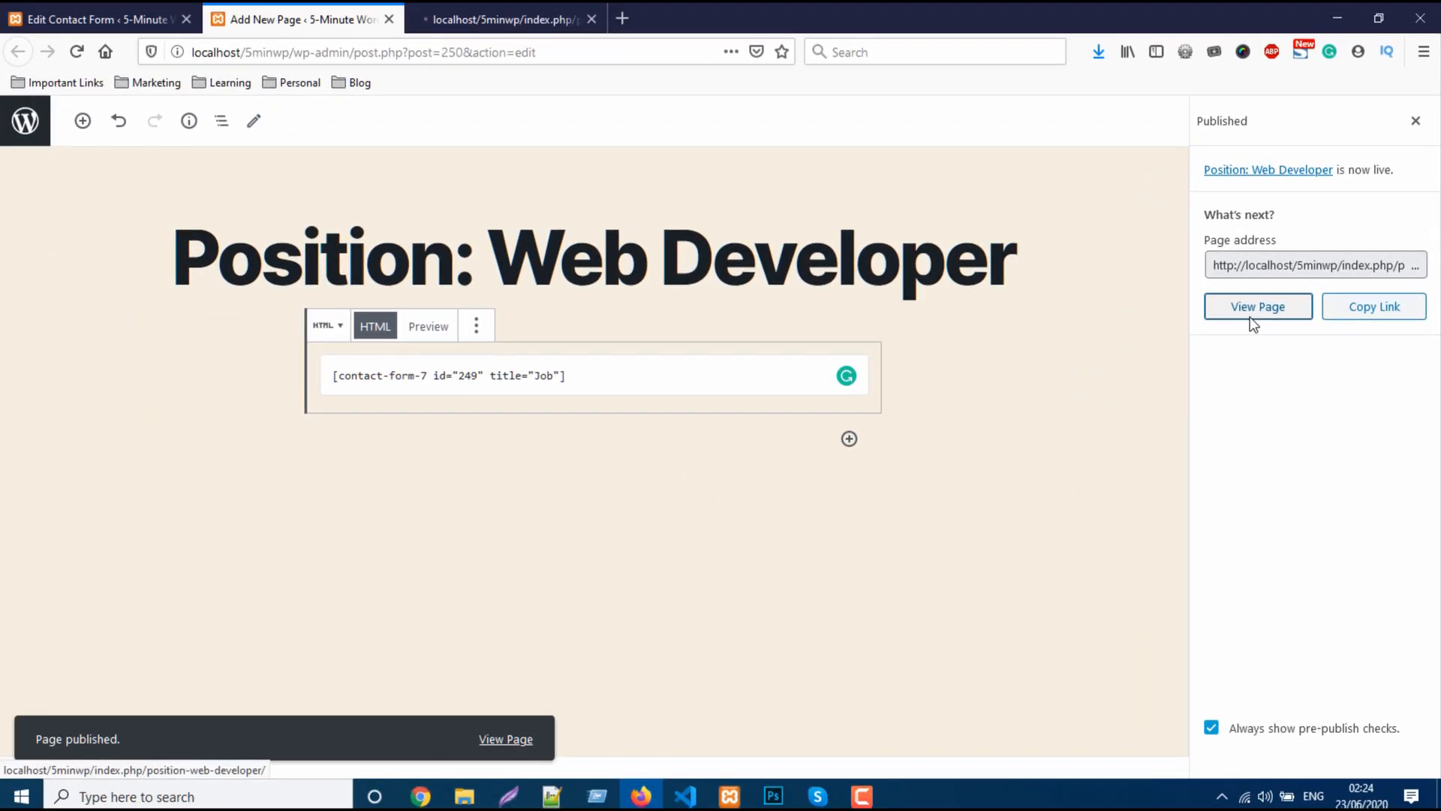
pyautogui.click(388, 0)
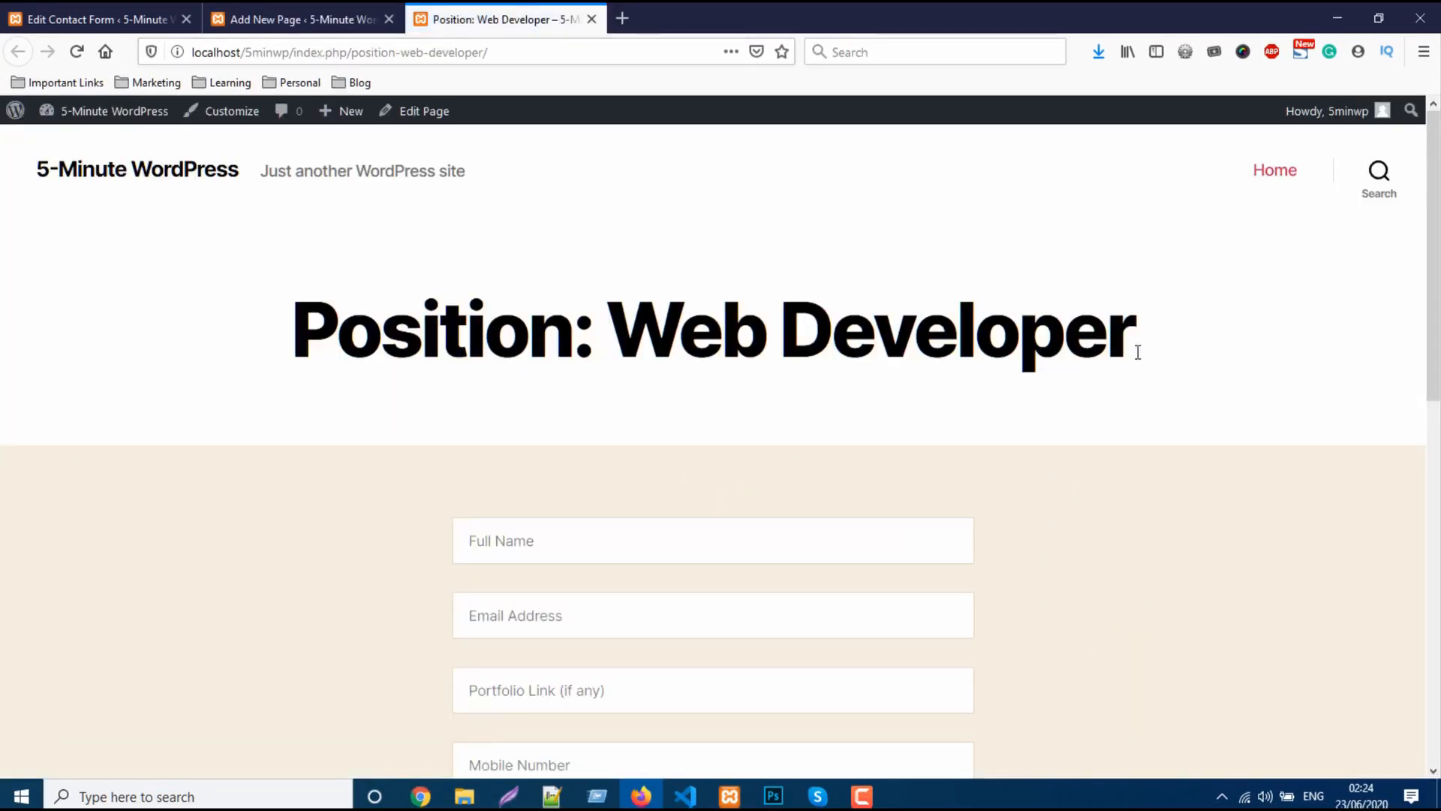
# - Tick Html5 and Css3 under Languages You Know and try both Gender options, ending on Male
pyautogui.scroll(-2, 1155, 512)
pyautogui.scroll(-3, 1154, 512)
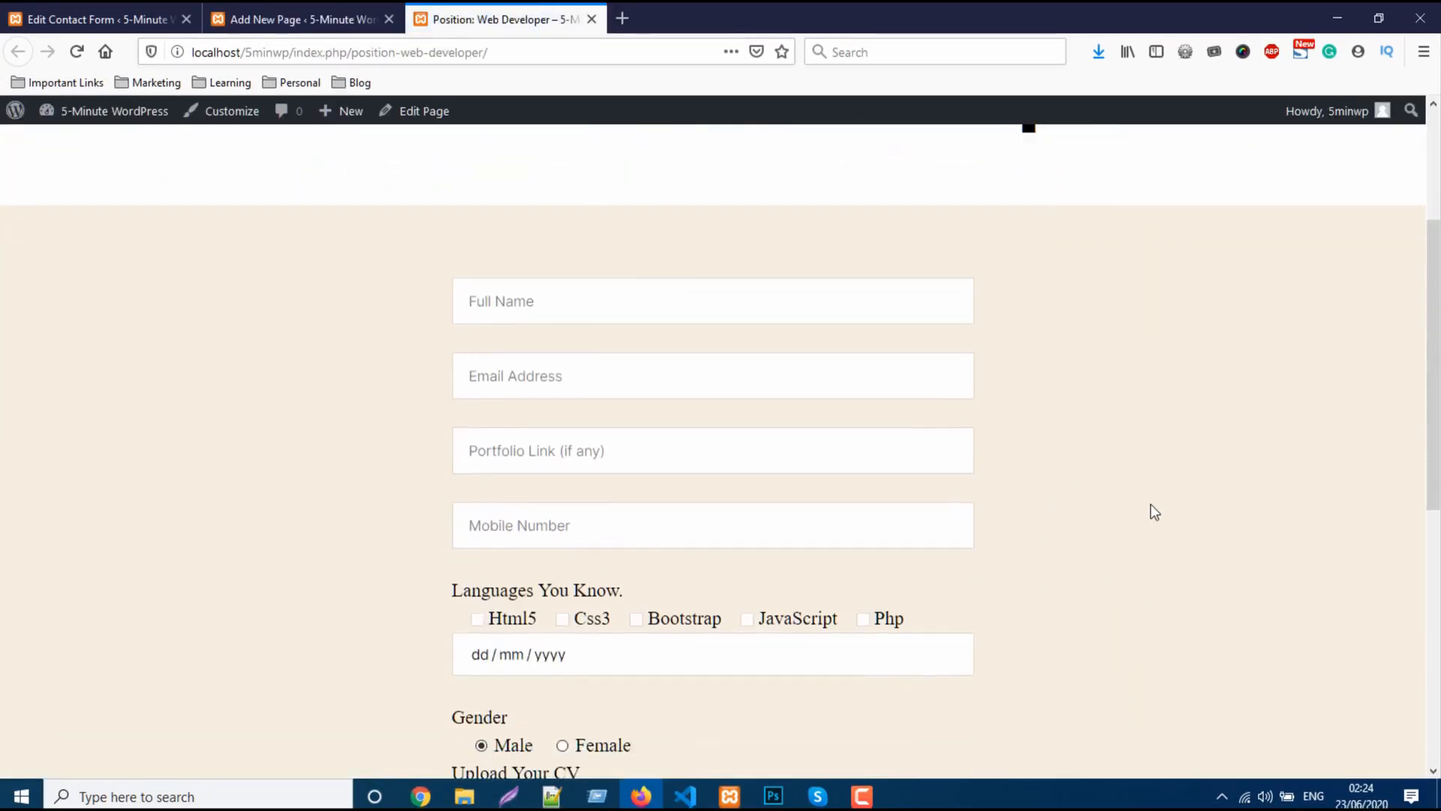
pyautogui.scroll(-1, 1154, 512)
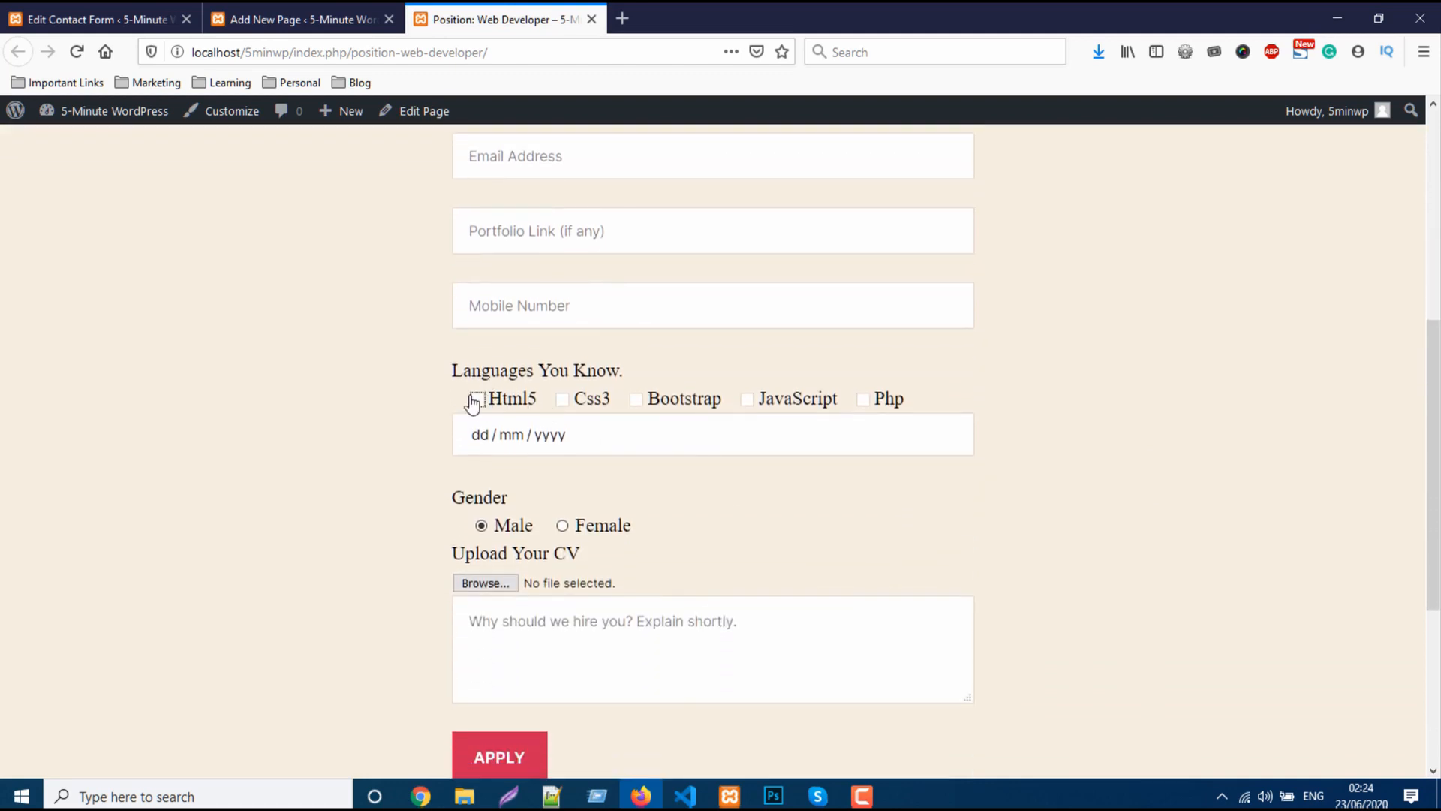
pyautogui.click(477, 399)
pyautogui.click(563, 399)
pyautogui.scroll(-1, 652, 476)
pyautogui.click(564, 436)
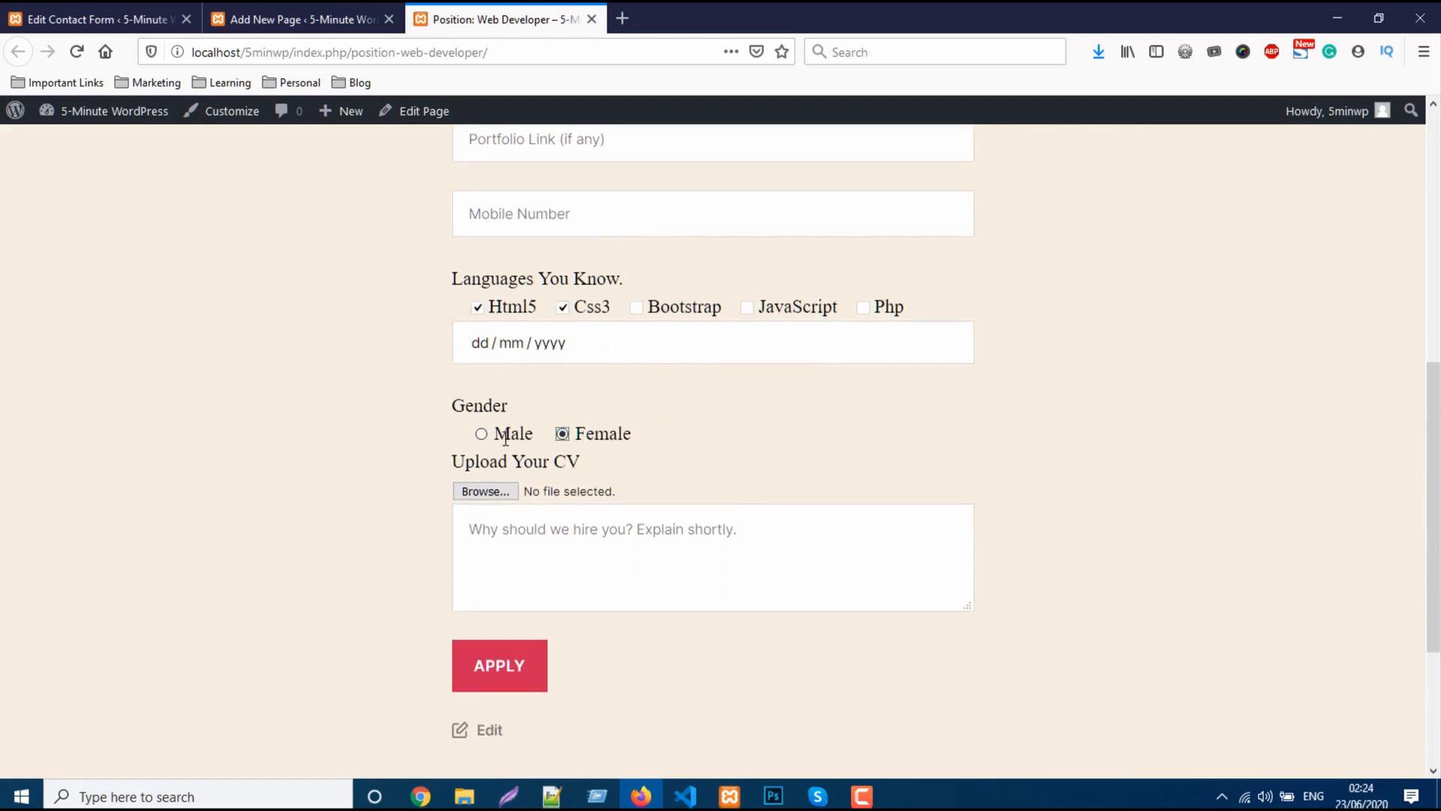
pyautogui.click(481, 433)
# - Check the CV file picker without choosing a file and submit the incomplete application to test its required-field validation
pyautogui.click(499, 490)
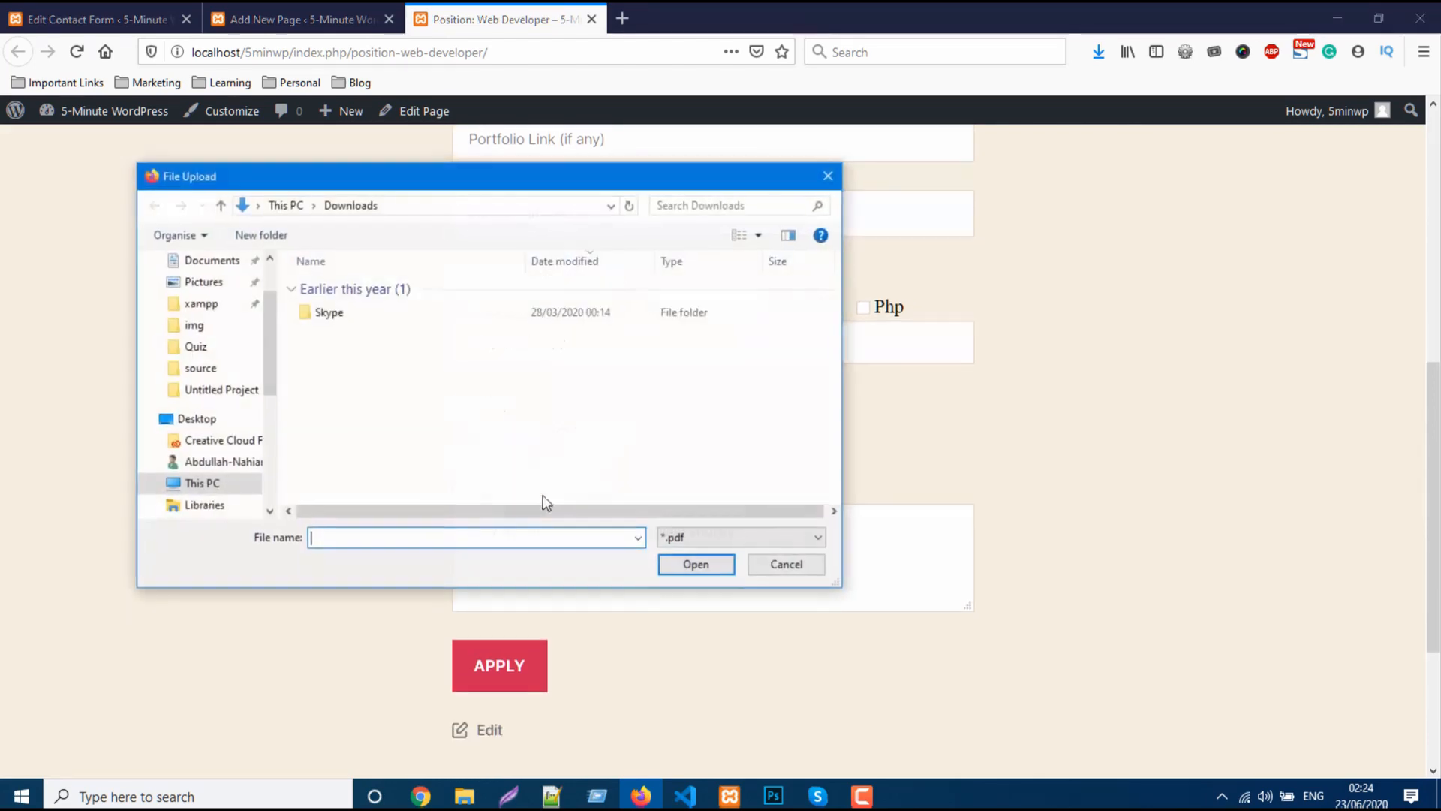
pyautogui.click(788, 567)
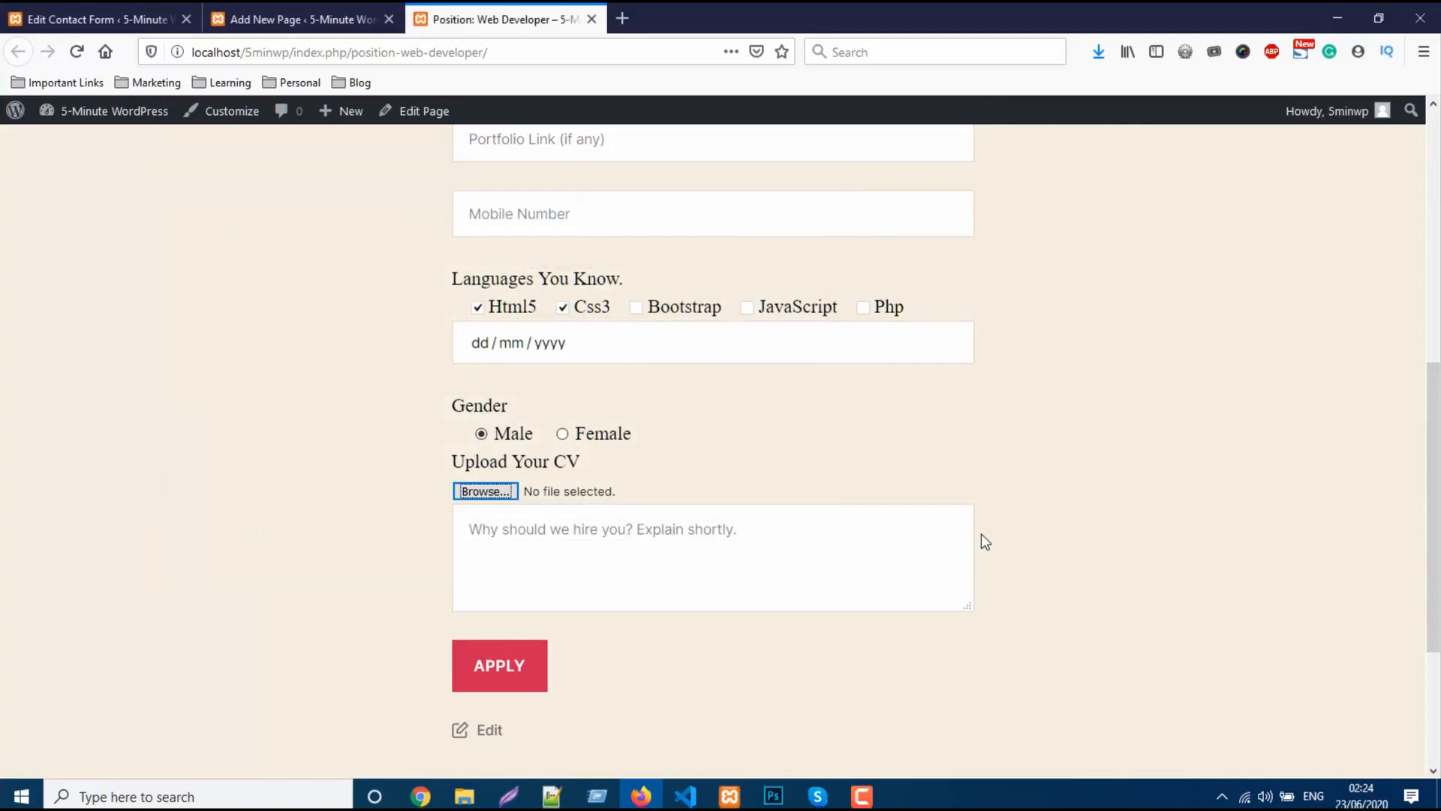
pyautogui.click(500, 679)
pyautogui.scroll(-1, 905, 657)
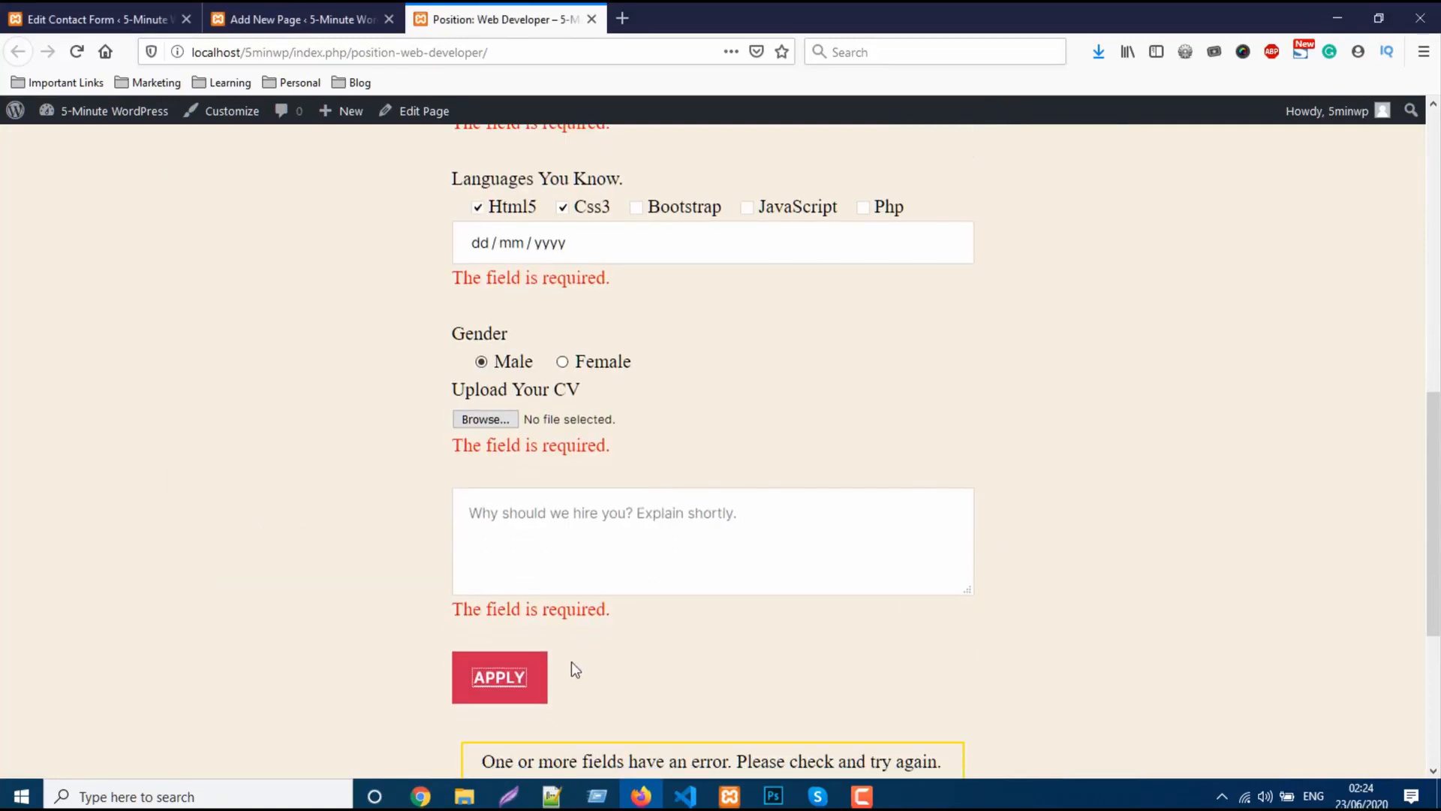
pyautogui.scroll(-2, 573, 668)
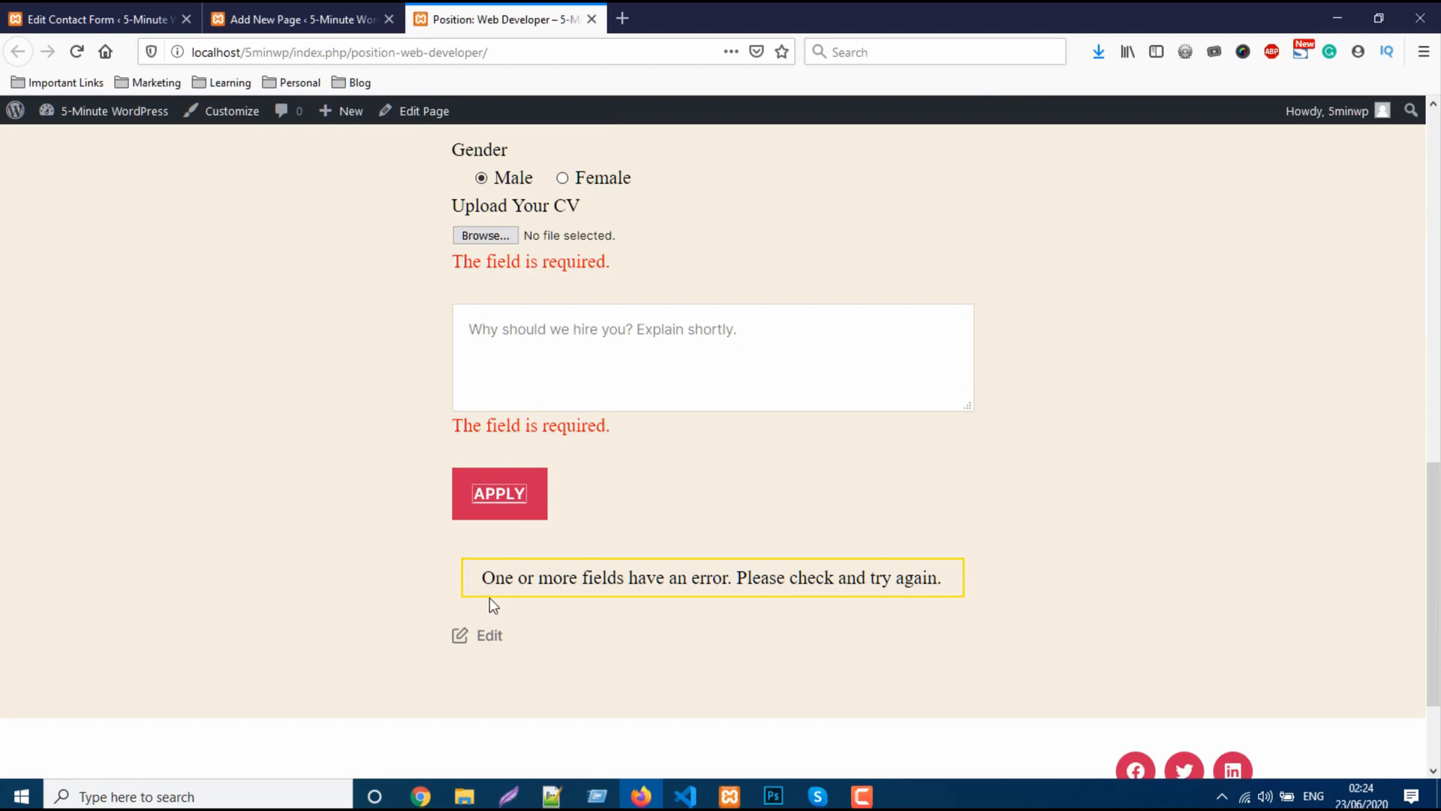
pyautogui.scroll(3, 489, 597)
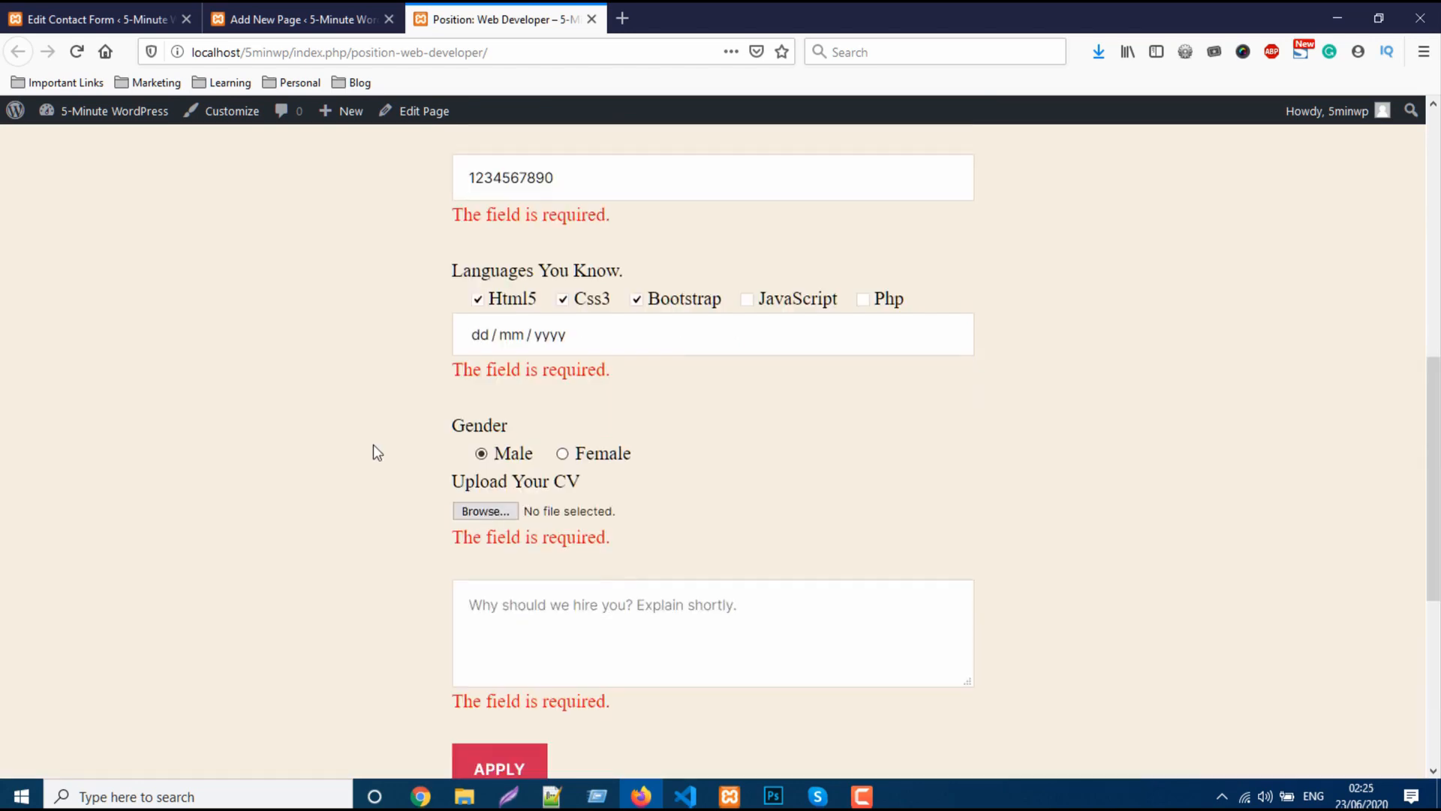
# - Pick the applicant's date of birth from the calendar of the form's date field
pyautogui.click(510, 330)
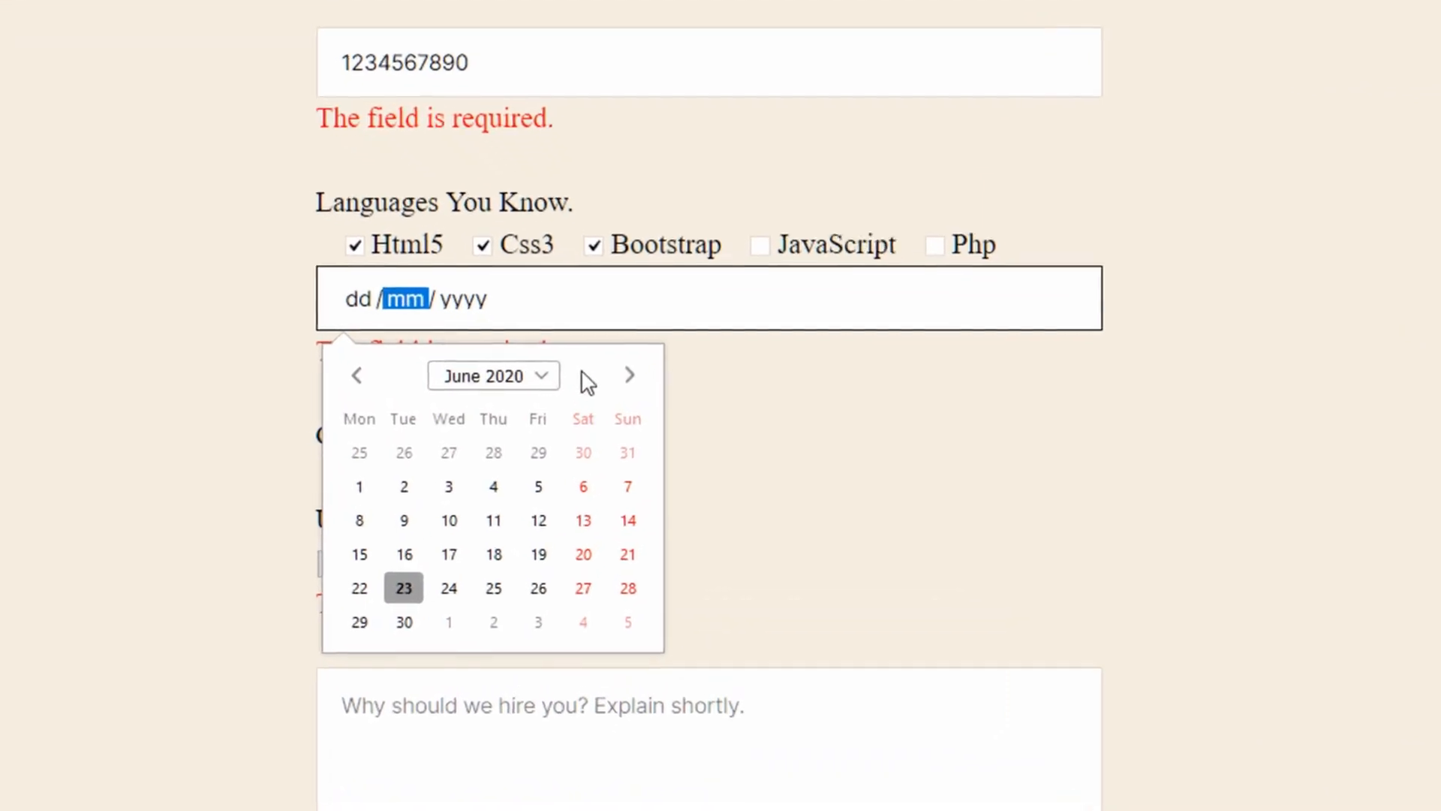
pyautogui.click(569, 381)
pyautogui.click(529, 409)
pyautogui.click(529, 410)
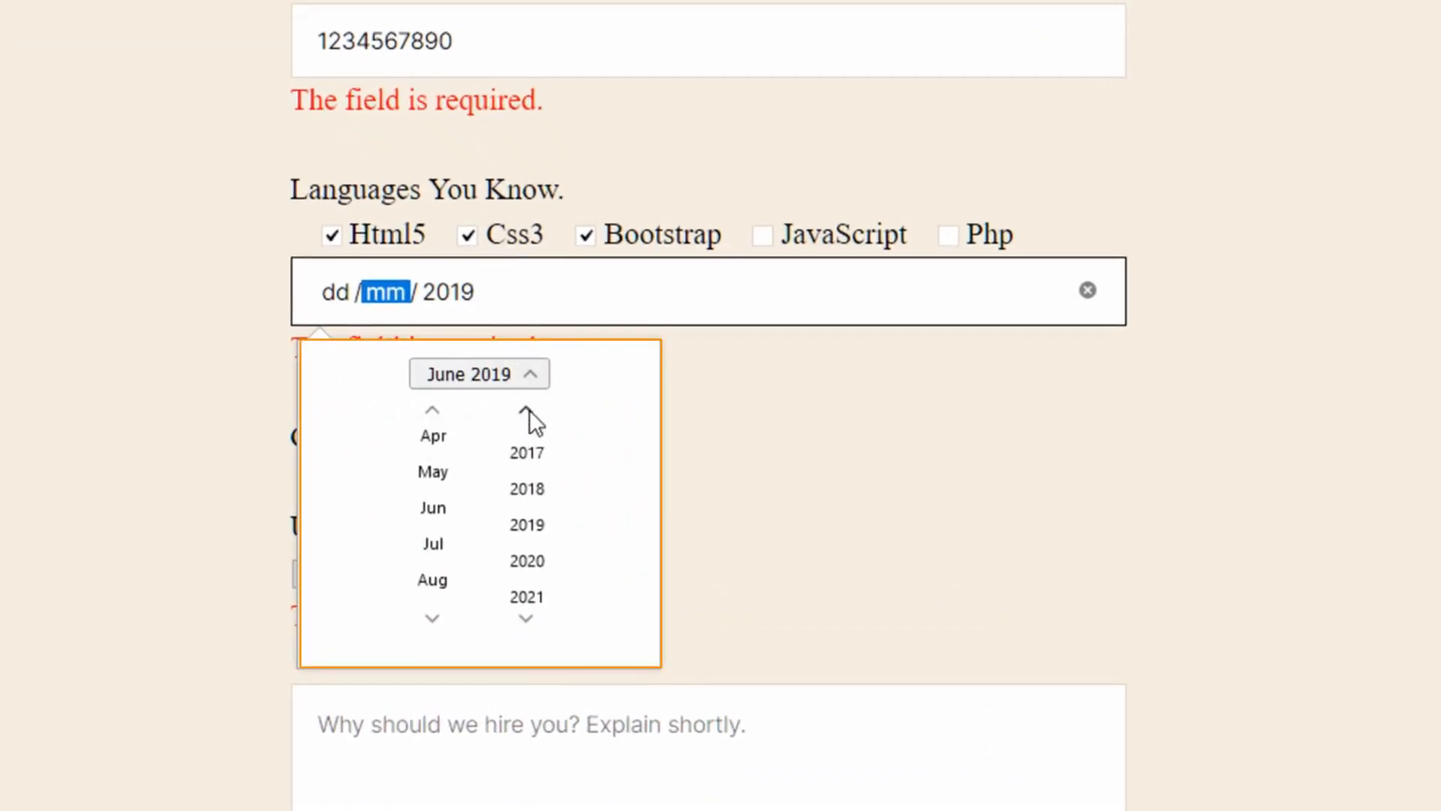
pyautogui.click(529, 410)
pyautogui.click(529, 410)
pyautogui.click(530, 410)
pyautogui.click(529, 410)
pyautogui.click(530, 410)
pyautogui.click(529, 410)
pyautogui.click(530, 410)
pyautogui.click(529, 410)
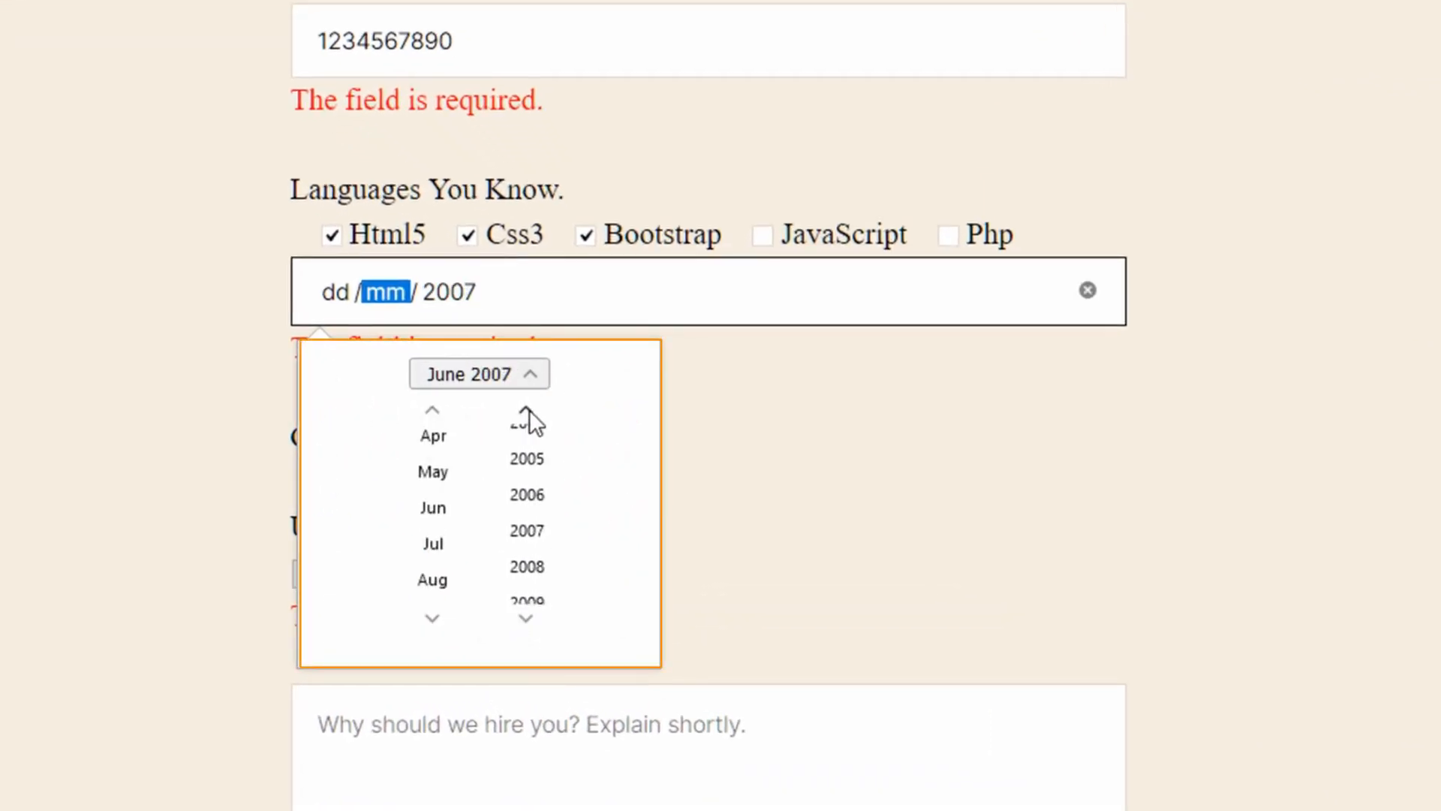
pyautogui.click(529, 410)
pyautogui.click(529, 410)
pyautogui.click(530, 409)
pyautogui.click(529, 409)
pyautogui.click(529, 410)
pyautogui.click(529, 409)
pyautogui.click(529, 410)
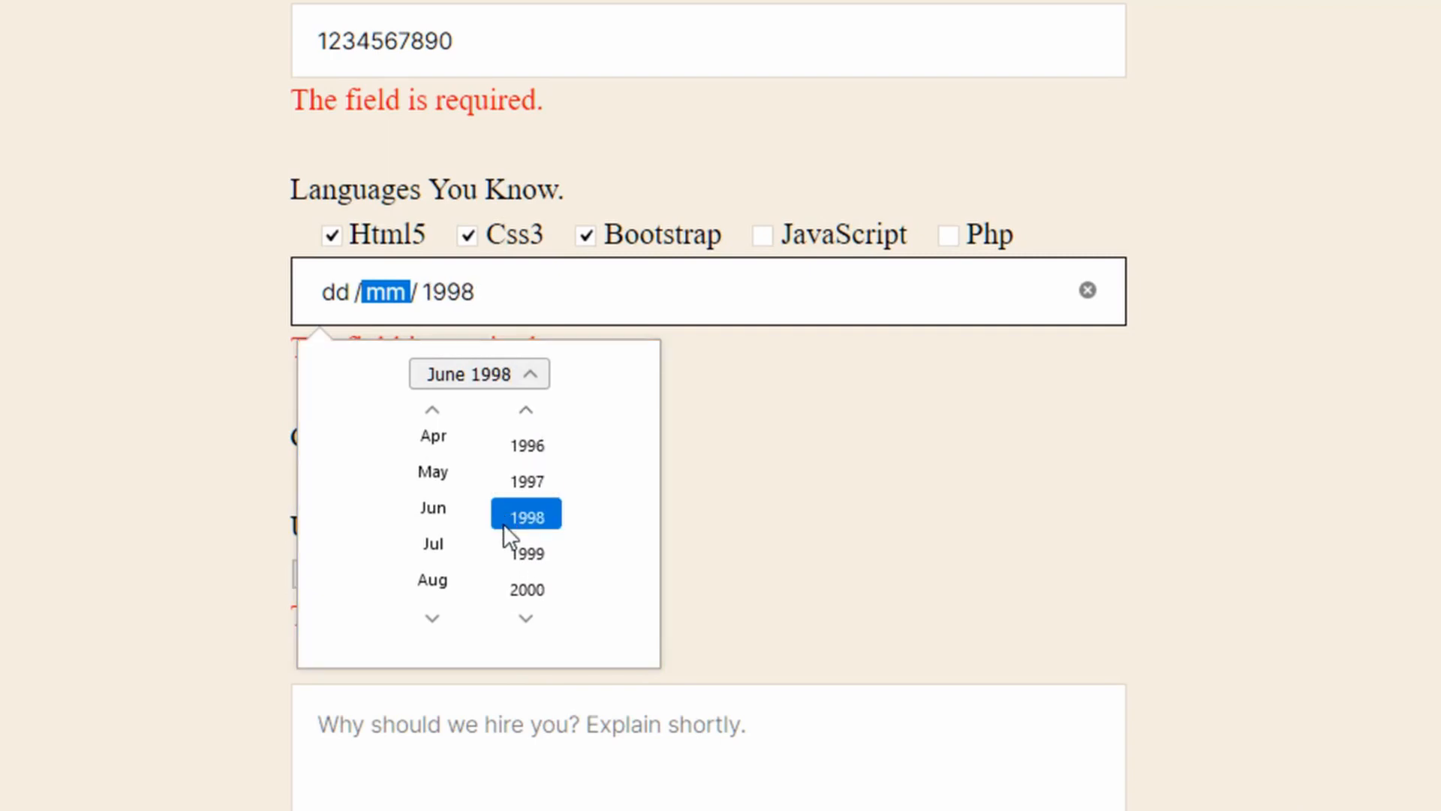
pyautogui.click(457, 507)
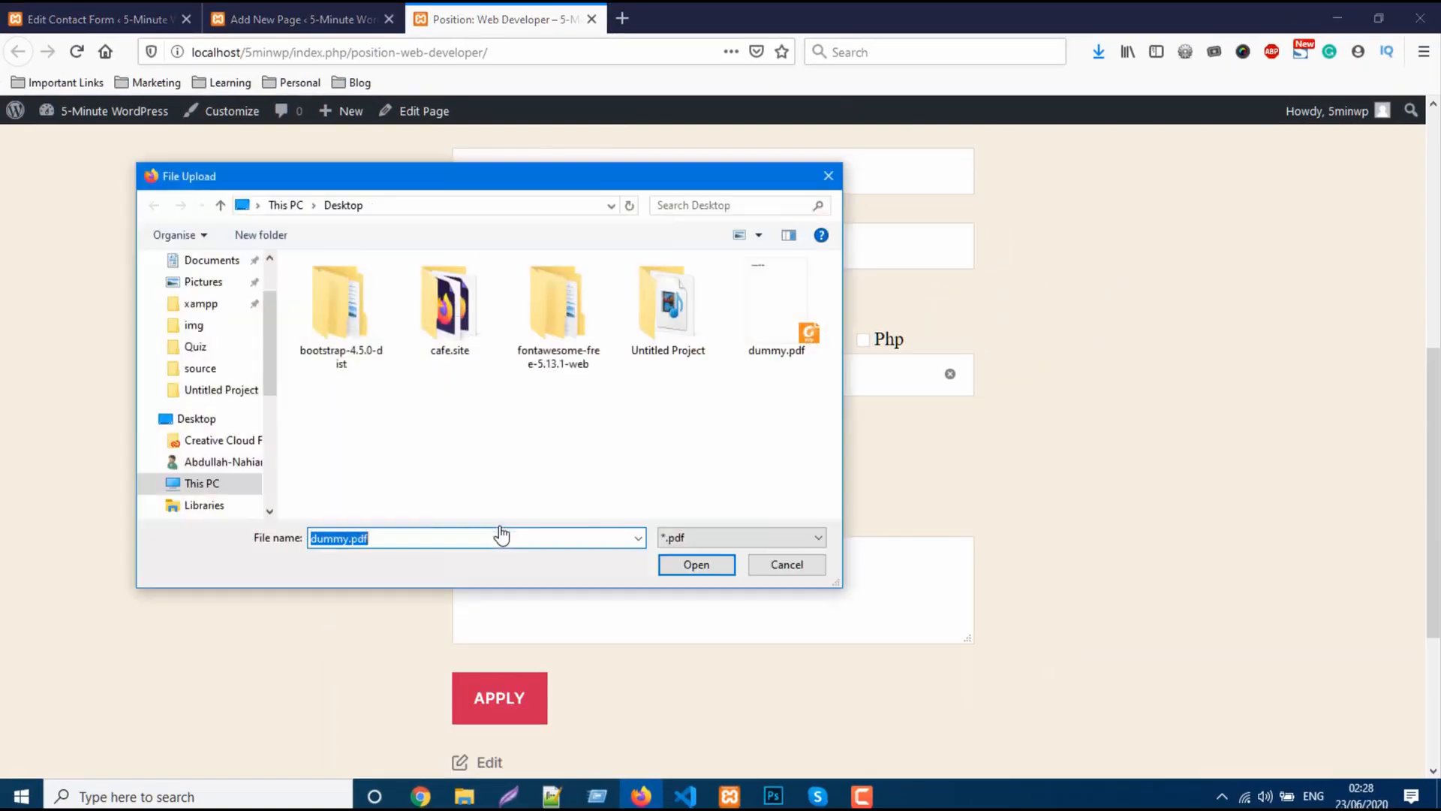
# - Attach dummy.pdf as the CV and submit the application with the message "Test Word."
pyautogui.press('Return')
pyautogui.click(565, 564)
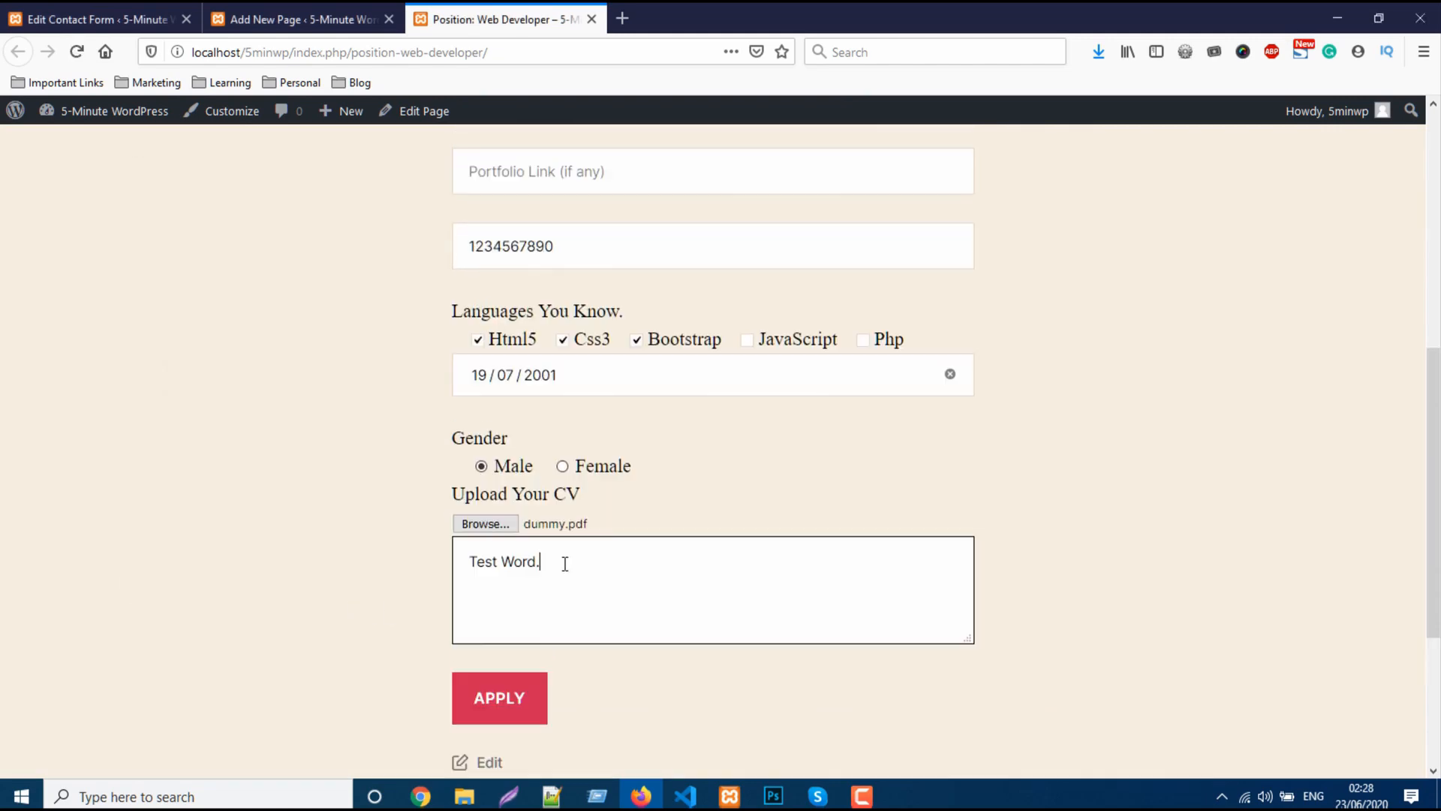
pyautogui.scroll(-1, 557, 572)
pyautogui.click(497, 607)
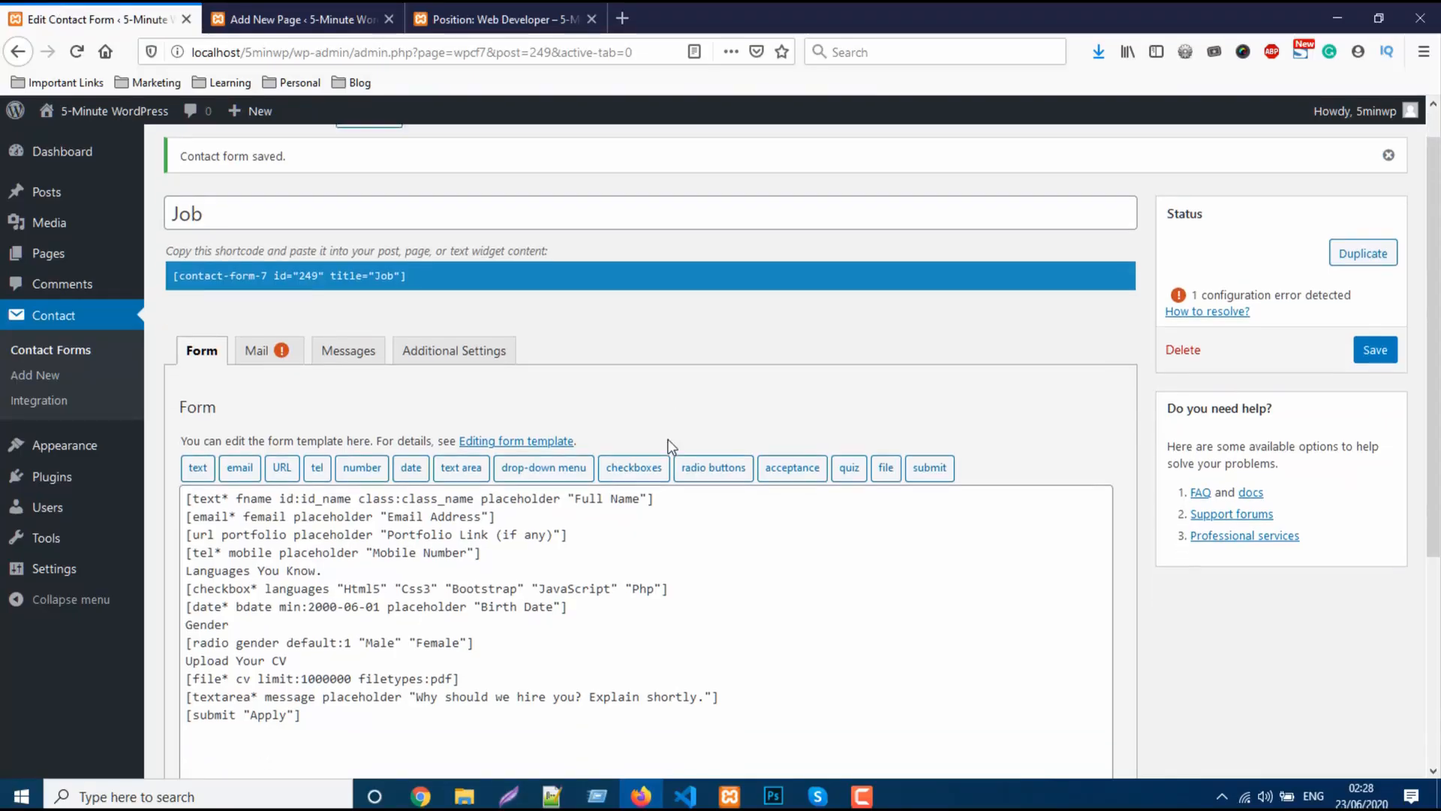
# - Open the Job contact form's mail template and set its Reply-To header to [femail]
pyautogui.scroll(-3, 351, 328)
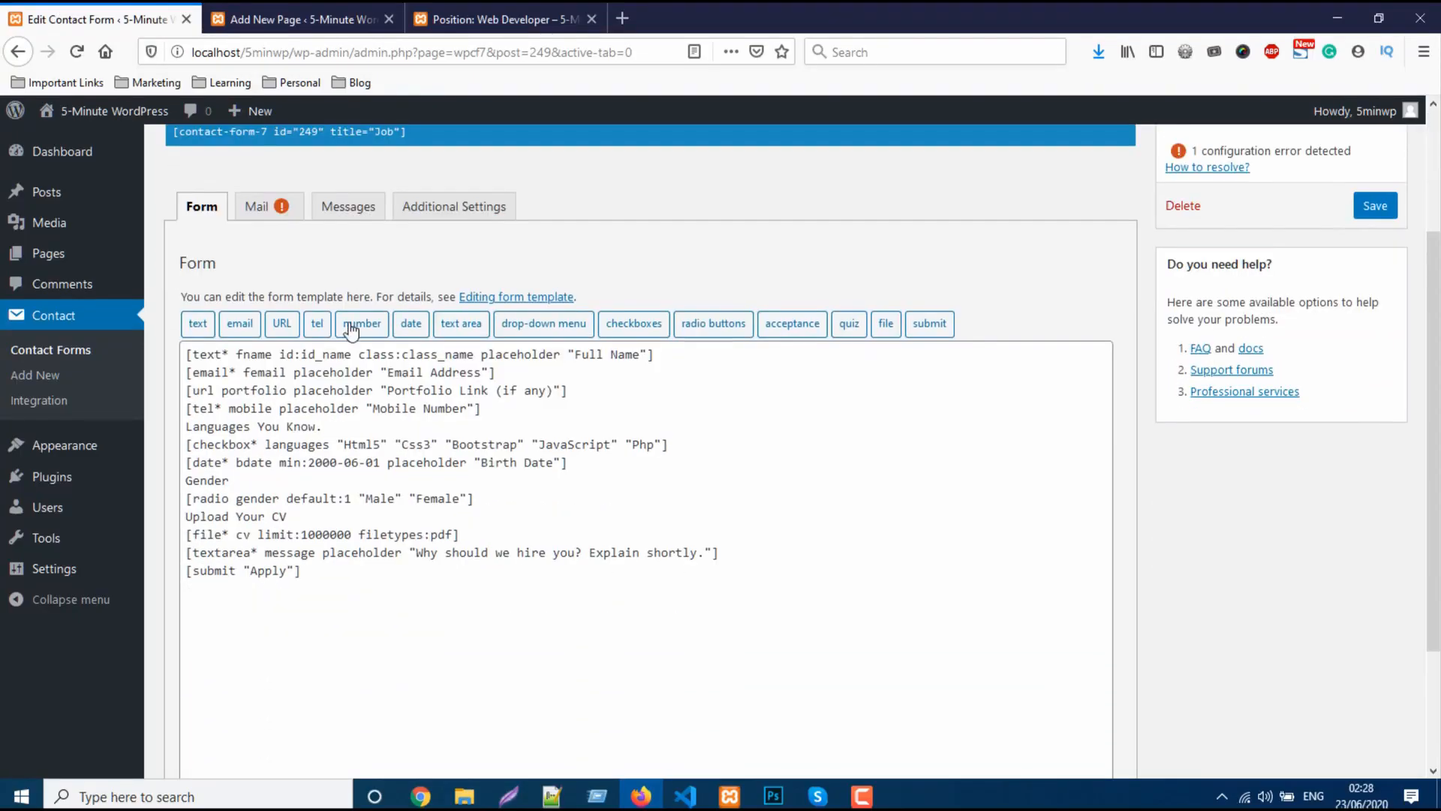
pyautogui.click(259, 206)
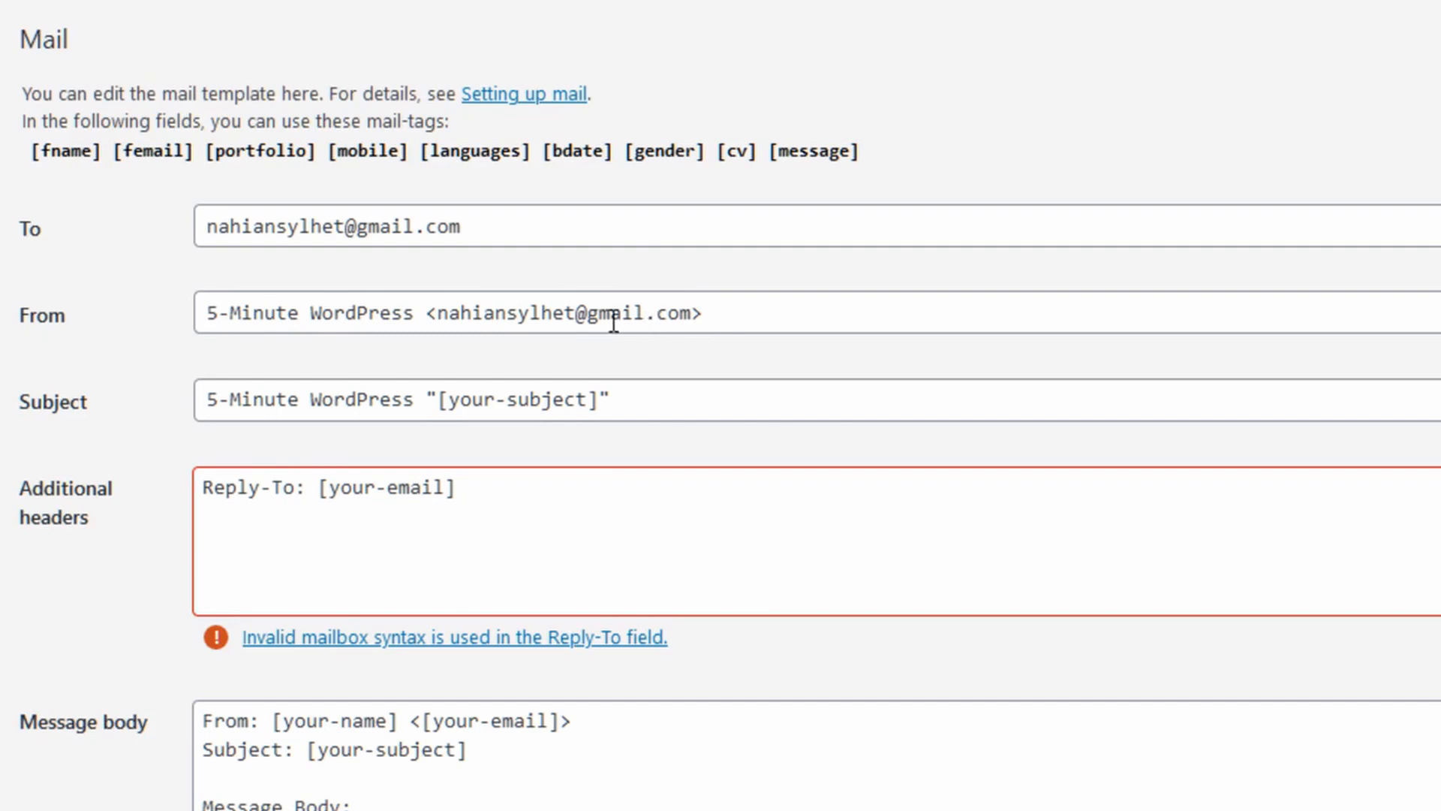
pyautogui.scroll(-2, 611, 315)
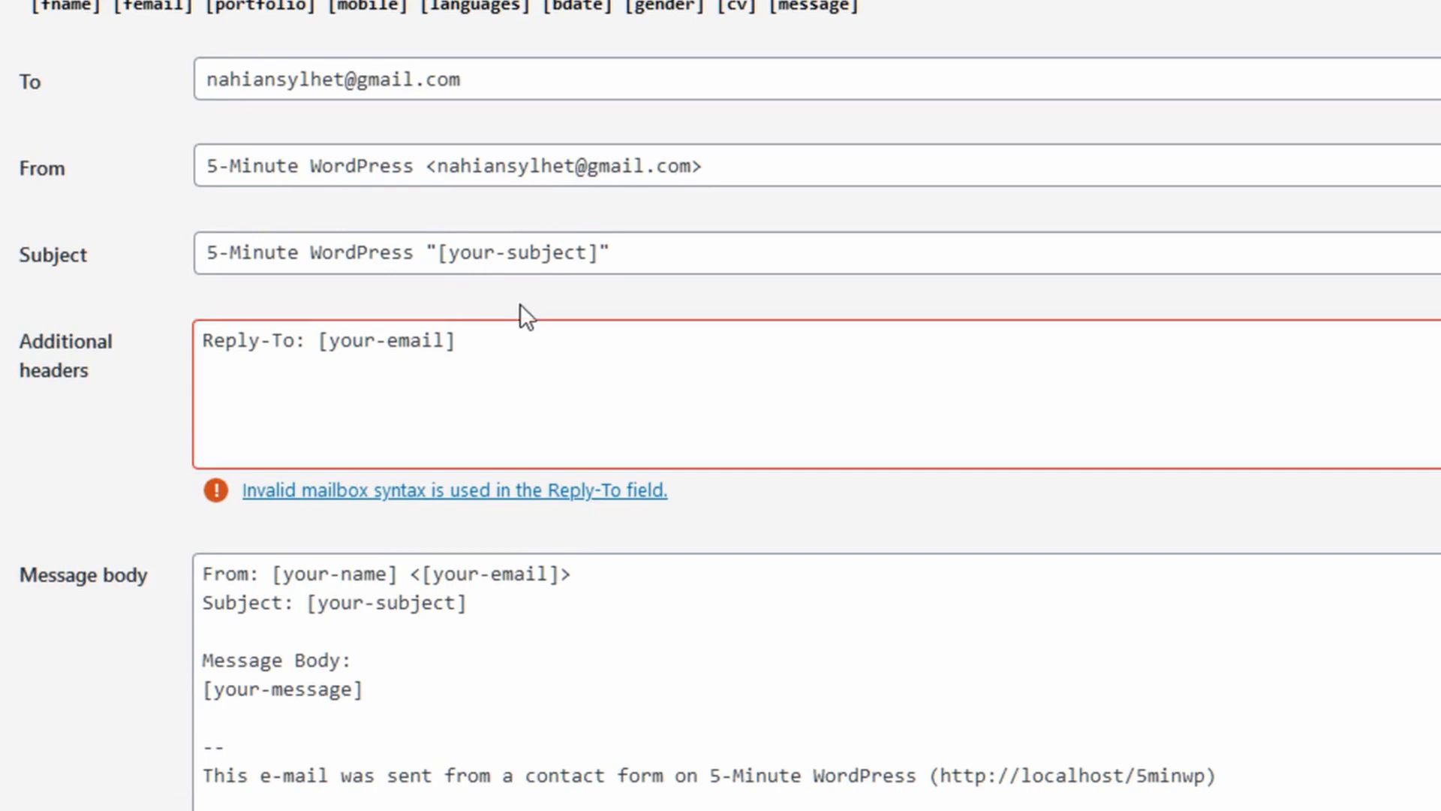
pyautogui.scroll(-1, 520, 304)
pyautogui.moveTo(330, 199); pyautogui.dragTo(388, 198)
pyautogui.write('f')
# - Copy all the available mail-tags and paste them over [your-message] in the message body
pyautogui.scroll(2, 489, 361)
pyautogui.moveTo(41, 124); pyautogui.dragTo(859, 124)
pyautogui.scroll(-3, 592, 548)
pyautogui.scroll(-1, 593, 548)
pyautogui.moveTo(203, 332); pyautogui.dragTo(363, 332)
pyautogui.write('[fname][femail][portfolio][mobile][languages][bdate][gender][cv][message]')
# - Put [fname] and [femail] on separate message body lines labelled "Full Name:" and "Email Address:"
pyautogui.click(203, 332)
pyautogui.write('Full Name:')
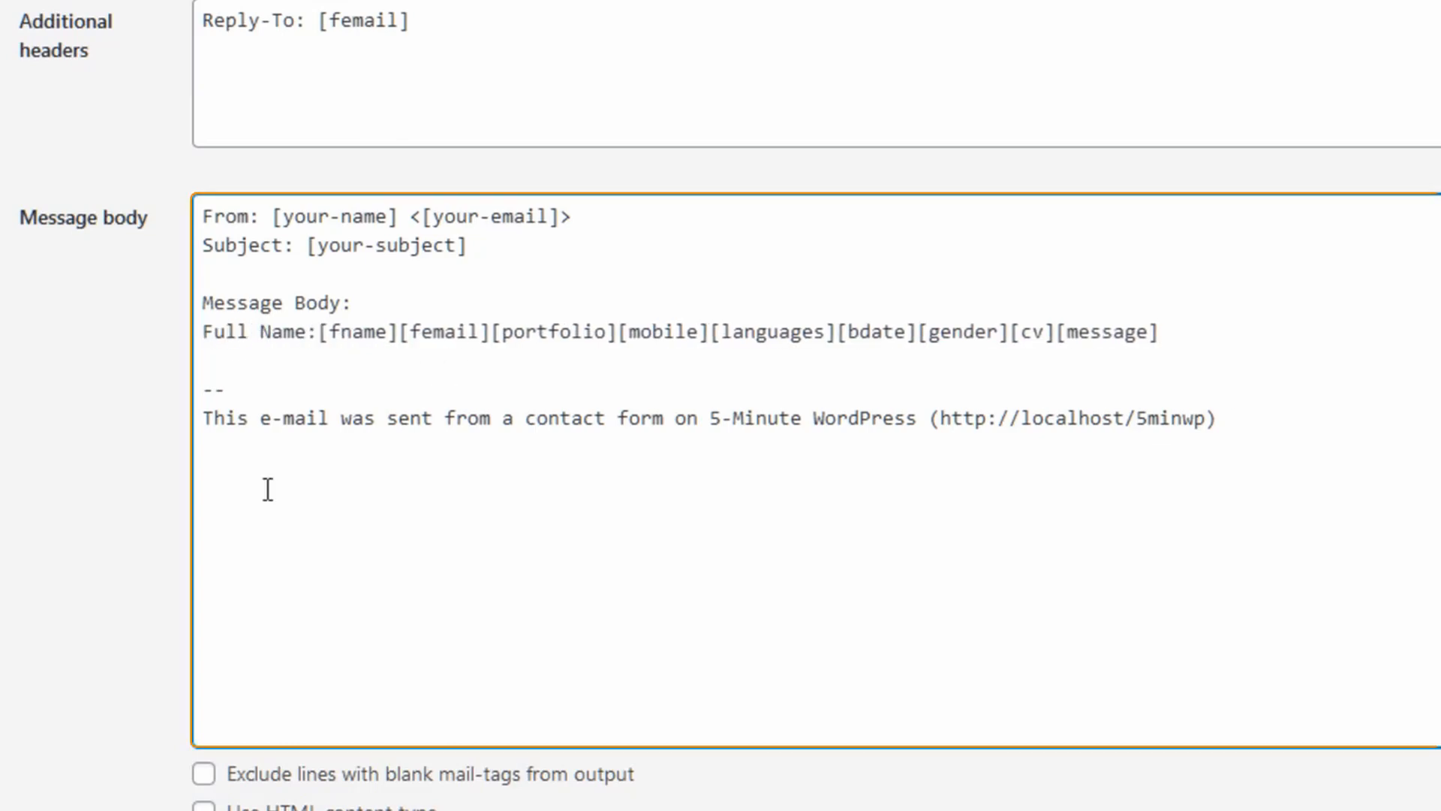
pyautogui.press('Right')
pyautogui.press('Right')
pyautogui.press('Right')
pyautogui.press('Right')
pyautogui.press('Right')
pyautogui.press('Right')
pyautogui.press('Right')
pyautogui.press('Return')
pyautogui.write('Email Address:')
pyautogui.press('Right')
pyautogui.press('Right')
pyautogui.press('Right')
pyautogui.press('Right')
pyautogui.press('Right')
pyautogui.press('Right')
pyautogui.press('Right')
pyautogui.press('Right')
pyautogui.press('Return')
# - Put [portfolio] and [mobile] on separate message body lines labelled "Portfolio Link:" and "Mobile:"
pyautogui.write('Portfolio Link:')
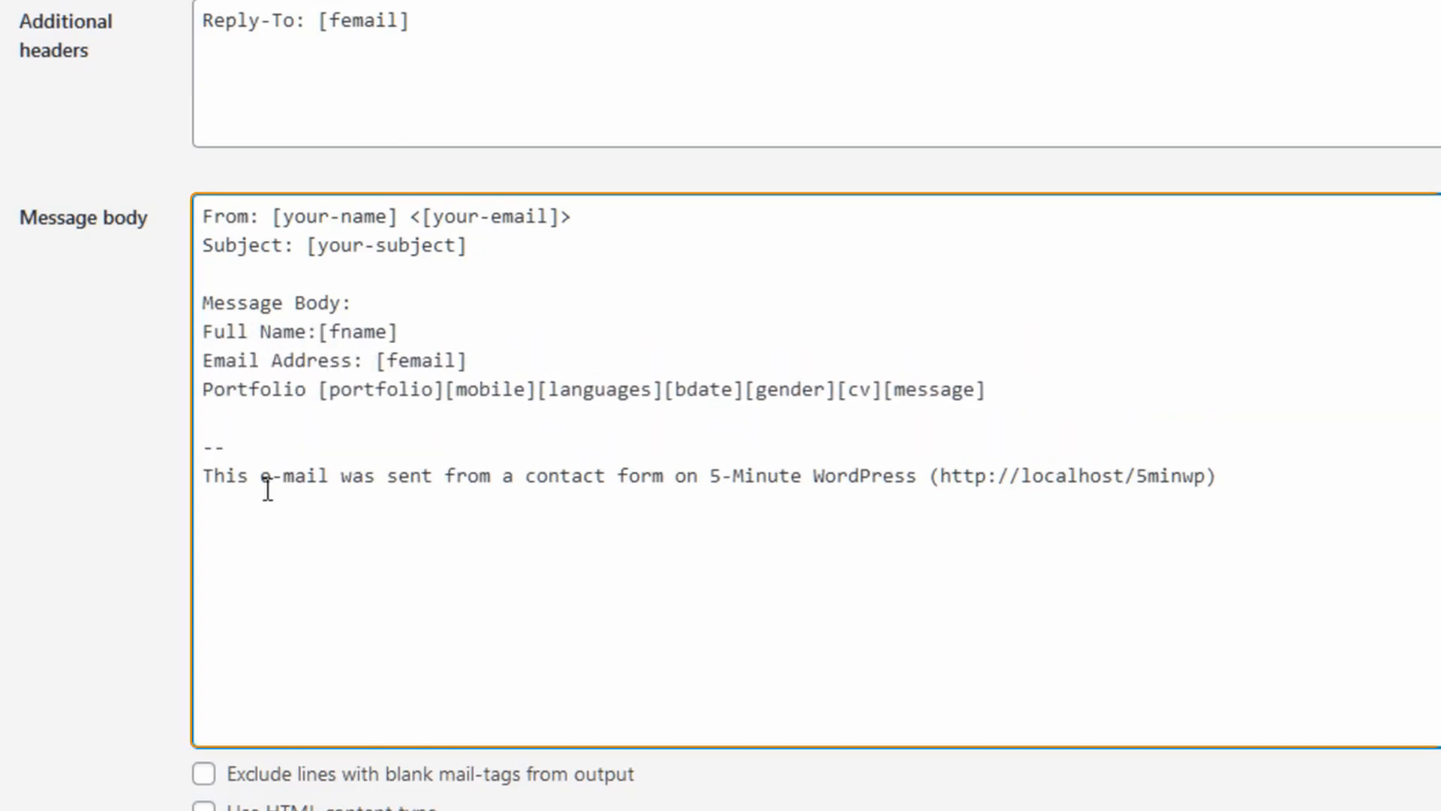
pyautogui.press('Right')
pyautogui.press('Right')
pyautogui.press('Right')
pyautogui.press('Right')
pyautogui.press('Right')
pyautogui.press('Right')
pyautogui.press('Right')
pyautogui.press('Right')
pyautogui.press('Right')
pyautogui.press('Right')
pyautogui.press('Right')
pyautogui.press('Return')
pyautogui.write('Mobile:')
pyautogui.press('Right')
pyautogui.press('Right')
pyautogui.press('Right')
pyautogui.press('Right')
pyautogui.press('Right')
pyautogui.press('Right')
pyautogui.press('Right')
pyautogui.press('Right')
pyautogui.press('Return')
# - Put [languages] and [bdate] on separate message body lines labelled "Languages:" and "Birth Date:"
pyautogui.write('Languages:')
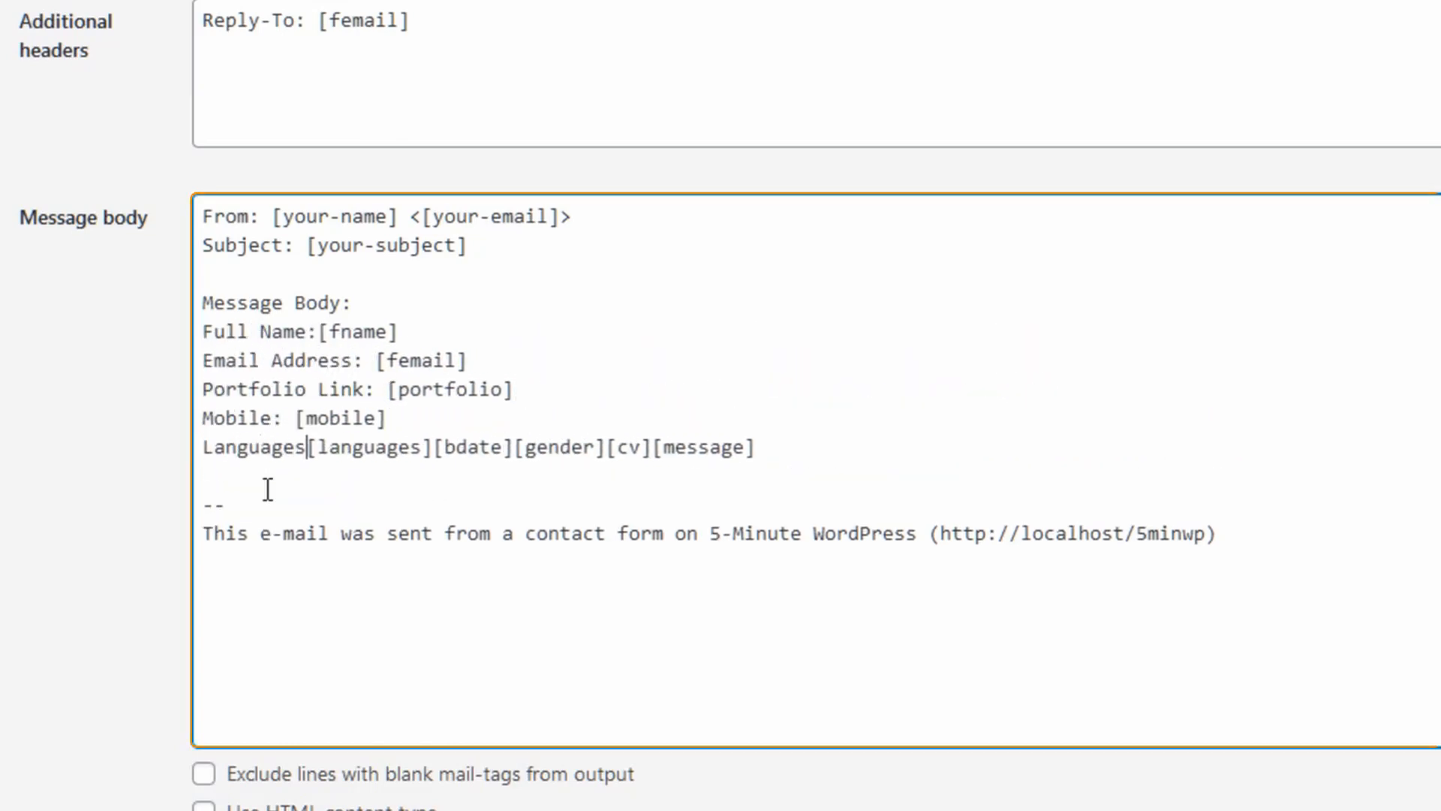
pyautogui.press('Right')
pyautogui.press('Right')
pyautogui.press('Right')
pyautogui.press('Right')
pyautogui.press('Right')
pyautogui.press('Right')
pyautogui.press('Right')
pyautogui.press('Right')
pyautogui.press('Right')
pyautogui.press('Right')
pyautogui.press('Right')
pyautogui.press('Return')
pyautogui.write('Birth Date:')
pyautogui.press('Right')
pyautogui.press('Right')
pyautogui.press('Right')
pyautogui.press('Right')
pyautogui.press('Right')
pyautogui.press('Right')
pyautogui.press('Right')
pyautogui.press('Return')
# - Put [gender] and [message] on separate message body lines labelled "Gender:" and "Message:"
pyautogui.write('Gender:')
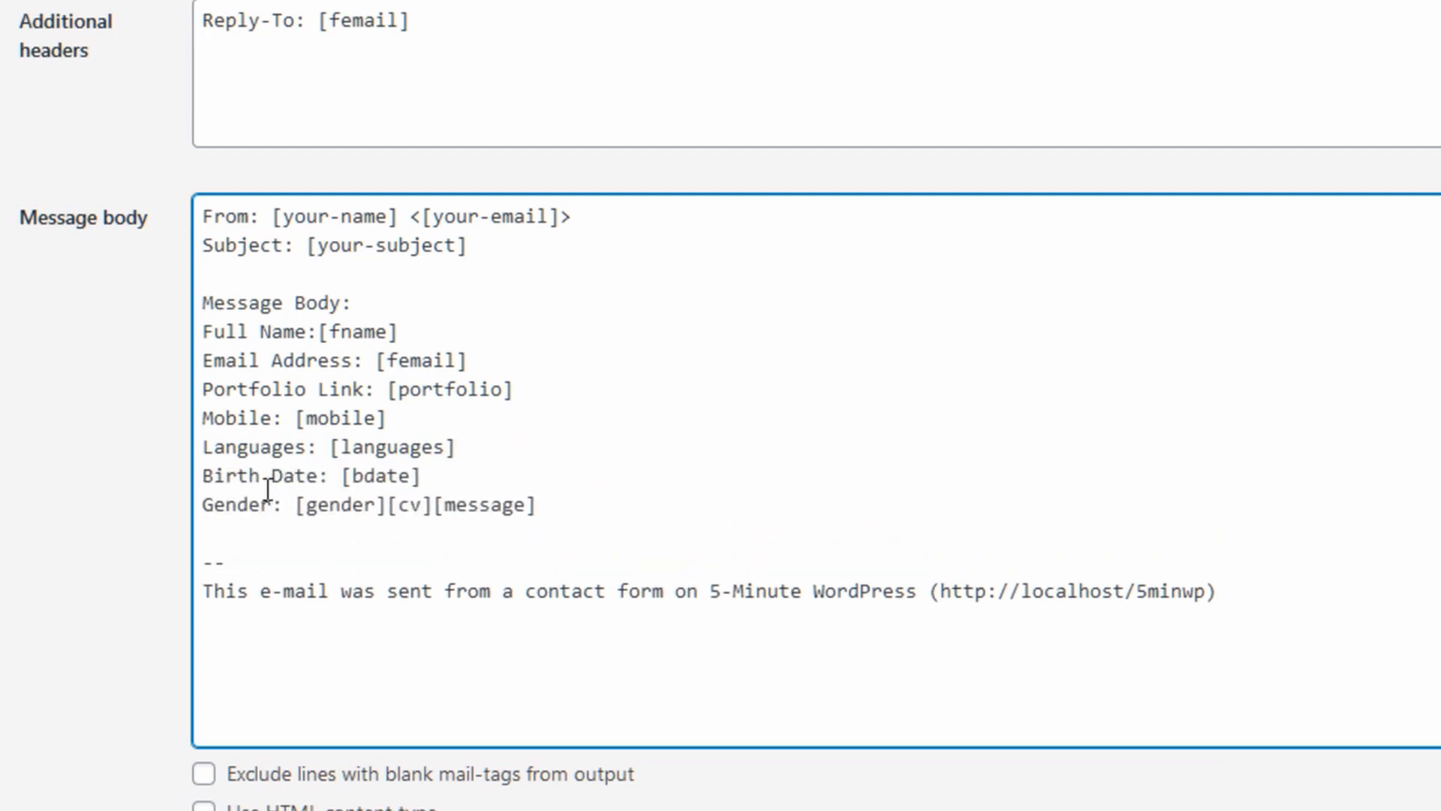
pyautogui.press('Right')
pyautogui.press('Right')
pyautogui.press('Right')
pyautogui.press('Right')
pyautogui.press('Right')
pyautogui.press('Right')
pyautogui.press('Right')
pyautogui.press('Right')
pyautogui.press('Return')
pyautogui.write('CV:')
pyautogui.press('Right')
pyautogui.press('Right')
pyautogui.press('Right')
pyautogui.press('Right')
pyautogui.press('Return')
pyautogui.write('Message:')
# - Set the message body's From line to "[fname] <[femail]>" and save the Job form
pyautogui.scroll(-4, 187, 232)
pyautogui.moveTo(248, 232); pyautogui.dragTo(187, 232)
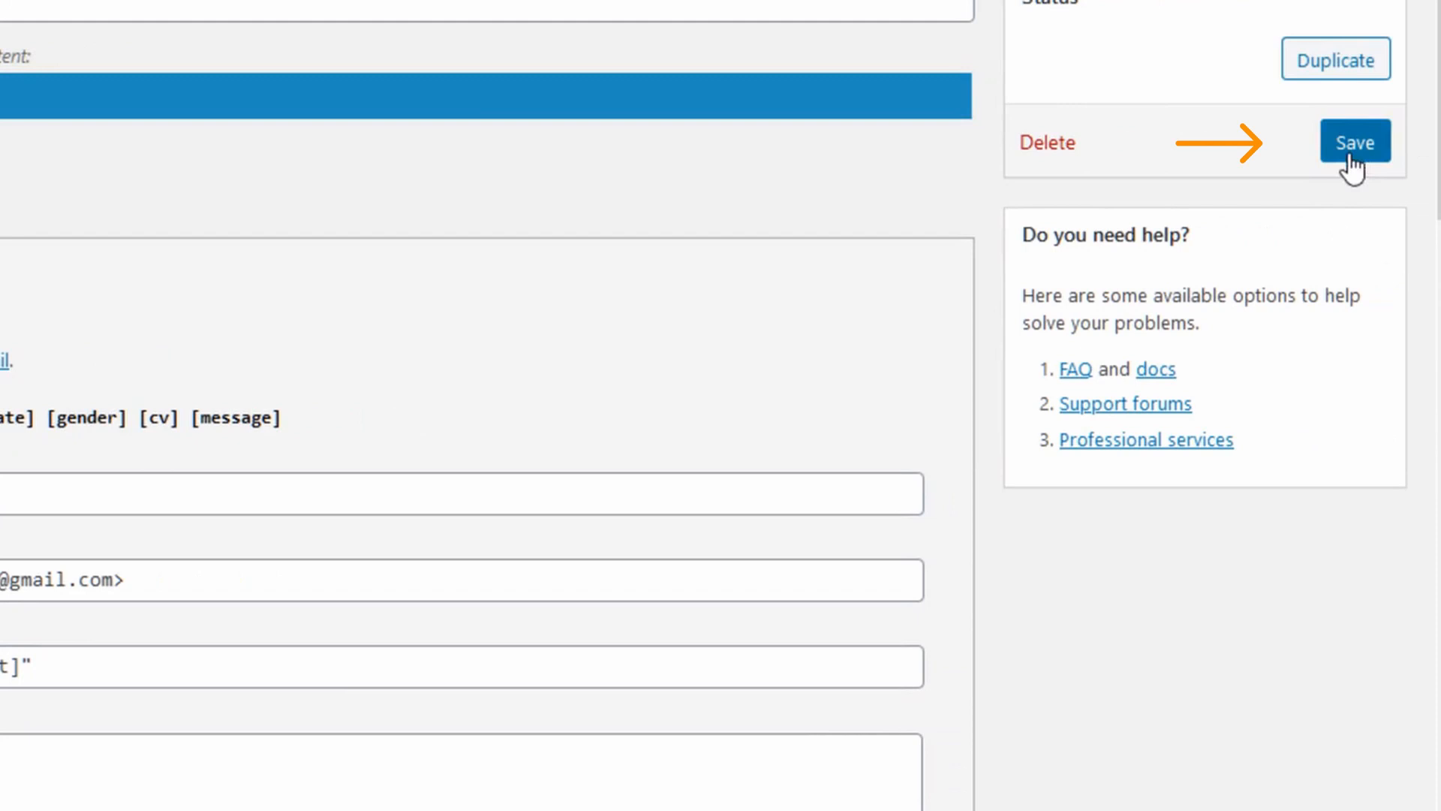
pyautogui.click(1355, 143)
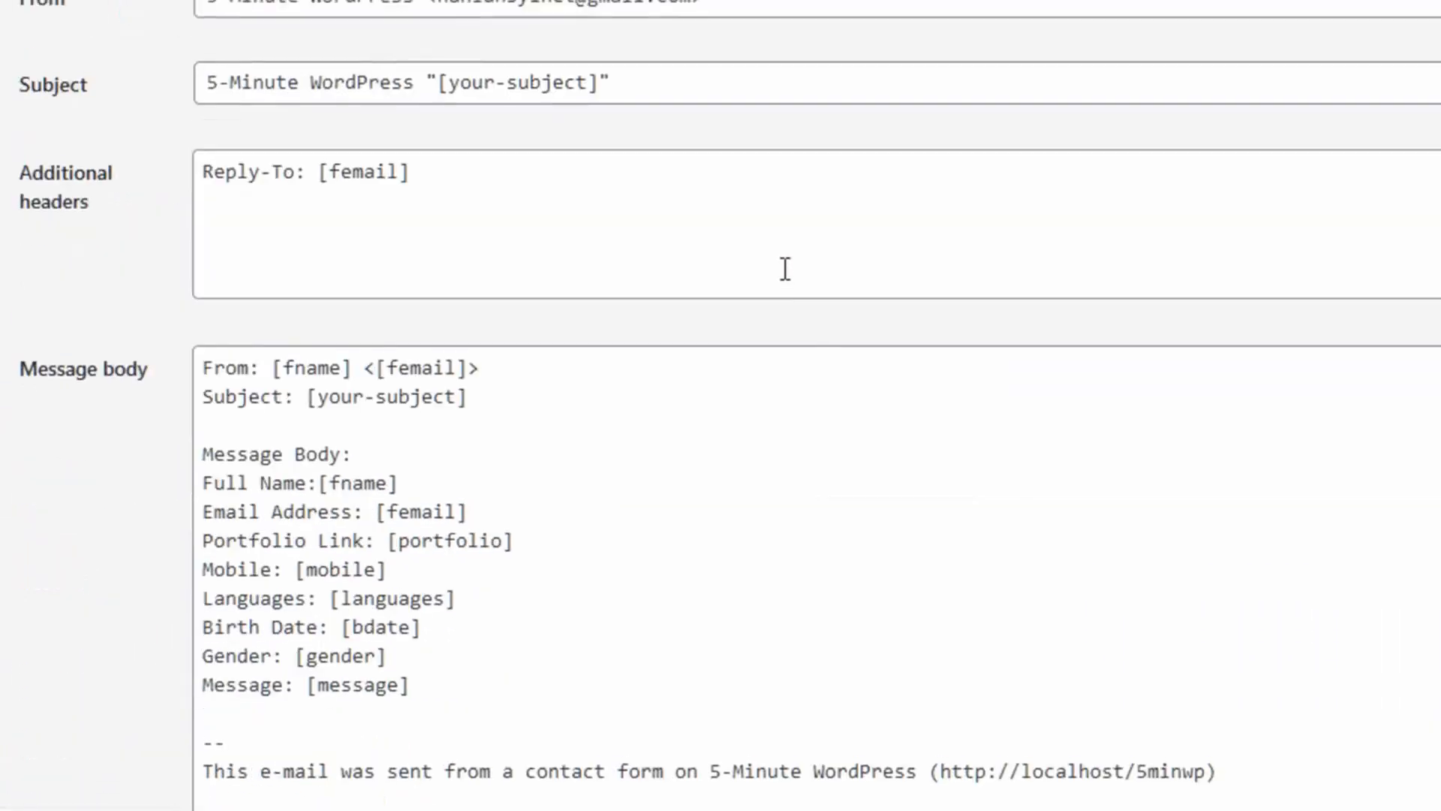
# - Review the saved mail template and open the Job form's Messages settings
pyautogui.scroll(-3, 792, 300)
pyautogui.scroll(7, 812, 325)
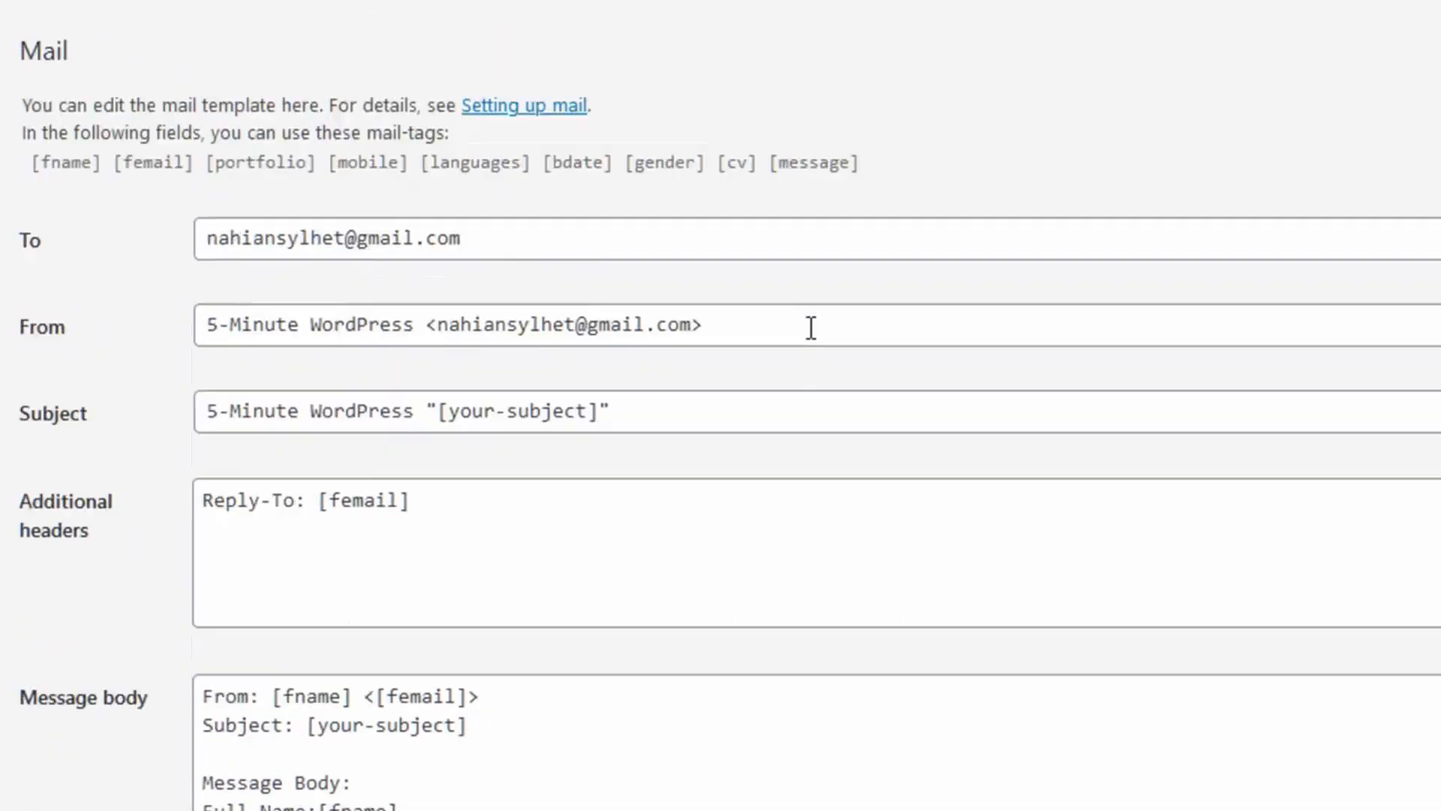
pyautogui.click(248, 216)
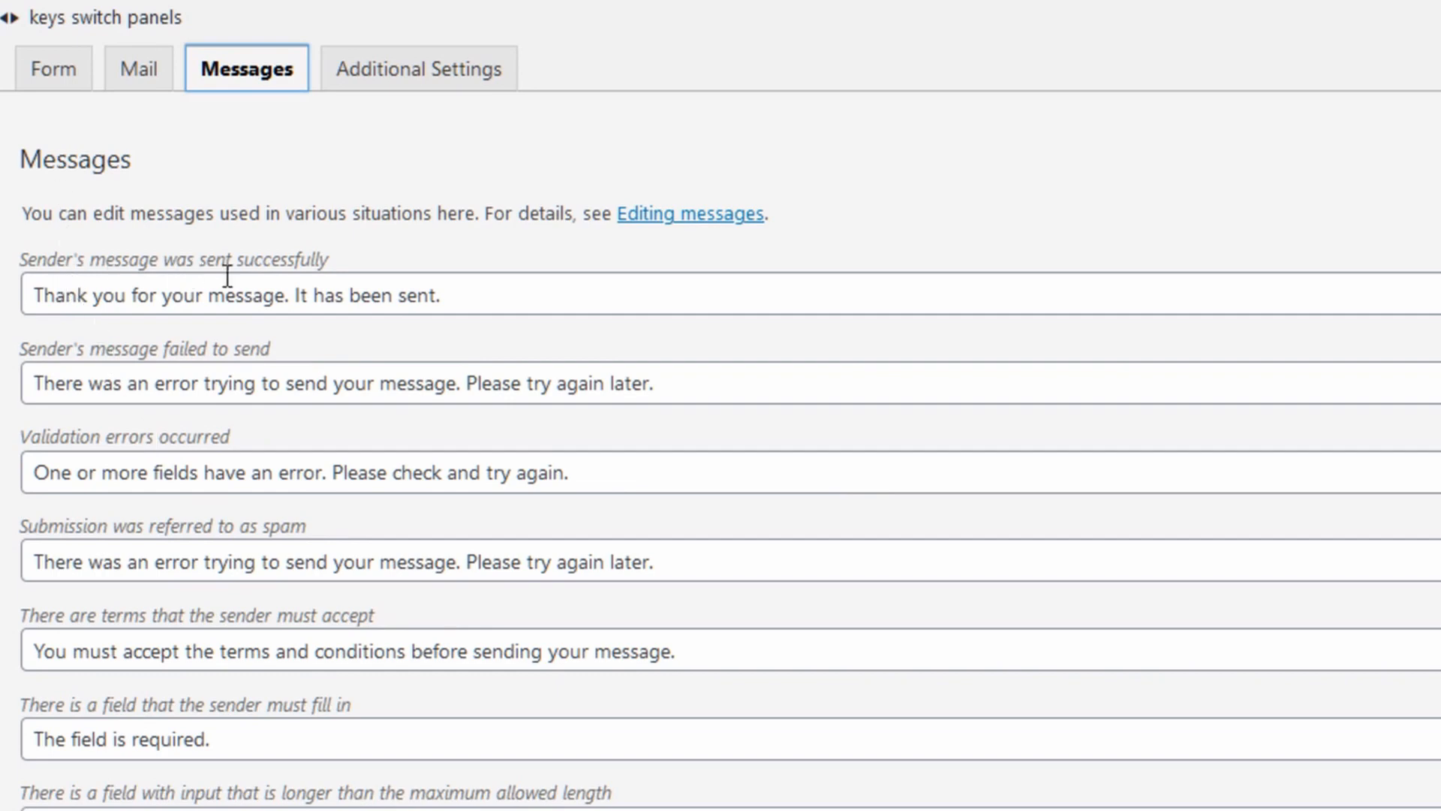
# - Review the Job form's notification messages and save the form
pyautogui.click(484, 311)
pyautogui.scroll(-3, 511, 342)
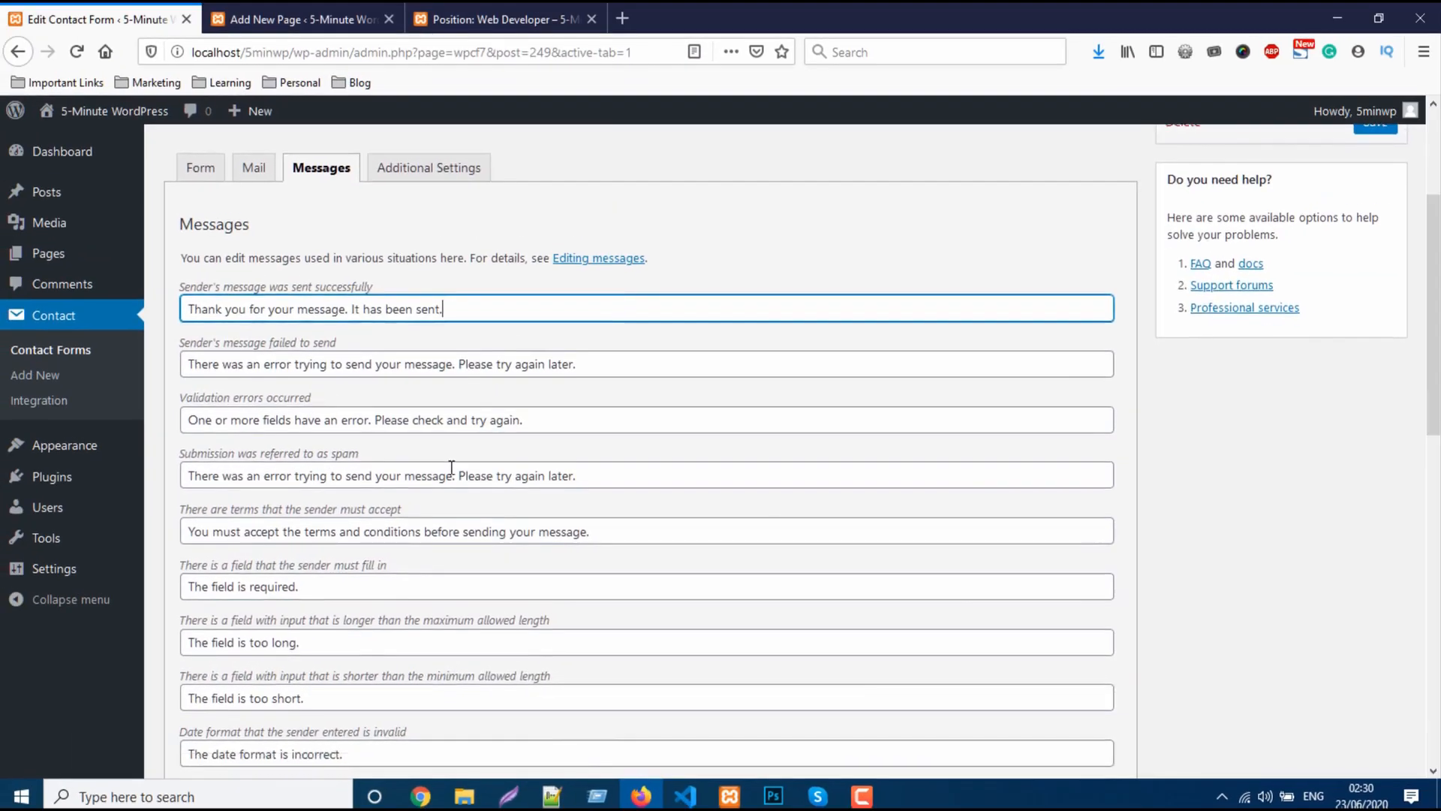
pyautogui.press('Return')
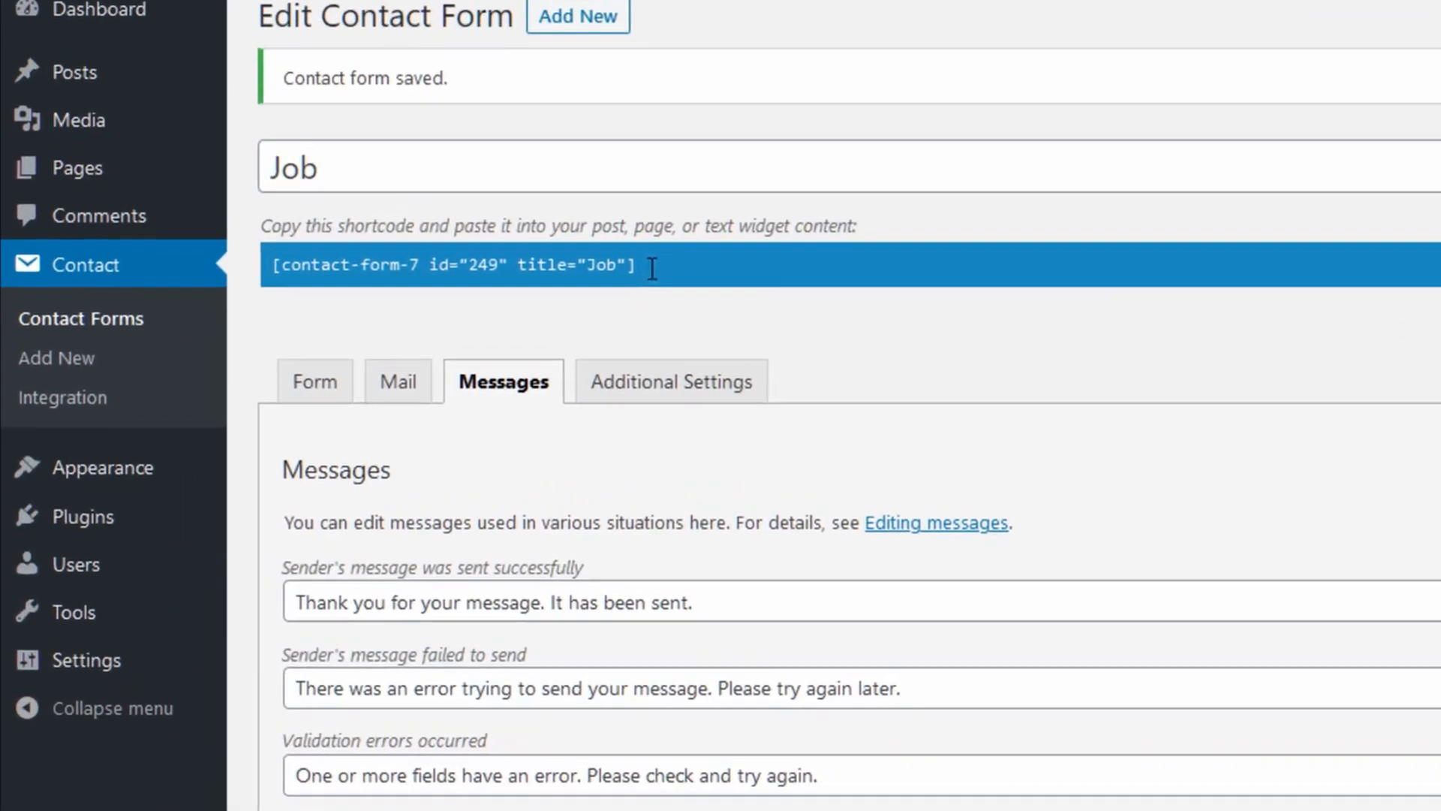
# - Copy the Job form's full shortcode [contact-form-7 id="249" title="Job"]
pyautogui.moveTo(422, 315)
pyautogui.mouseDown()
pyautogui.moveTo(366, 309)
pyautogui.moveTo(424, 318)
pyautogui.mouseUp()
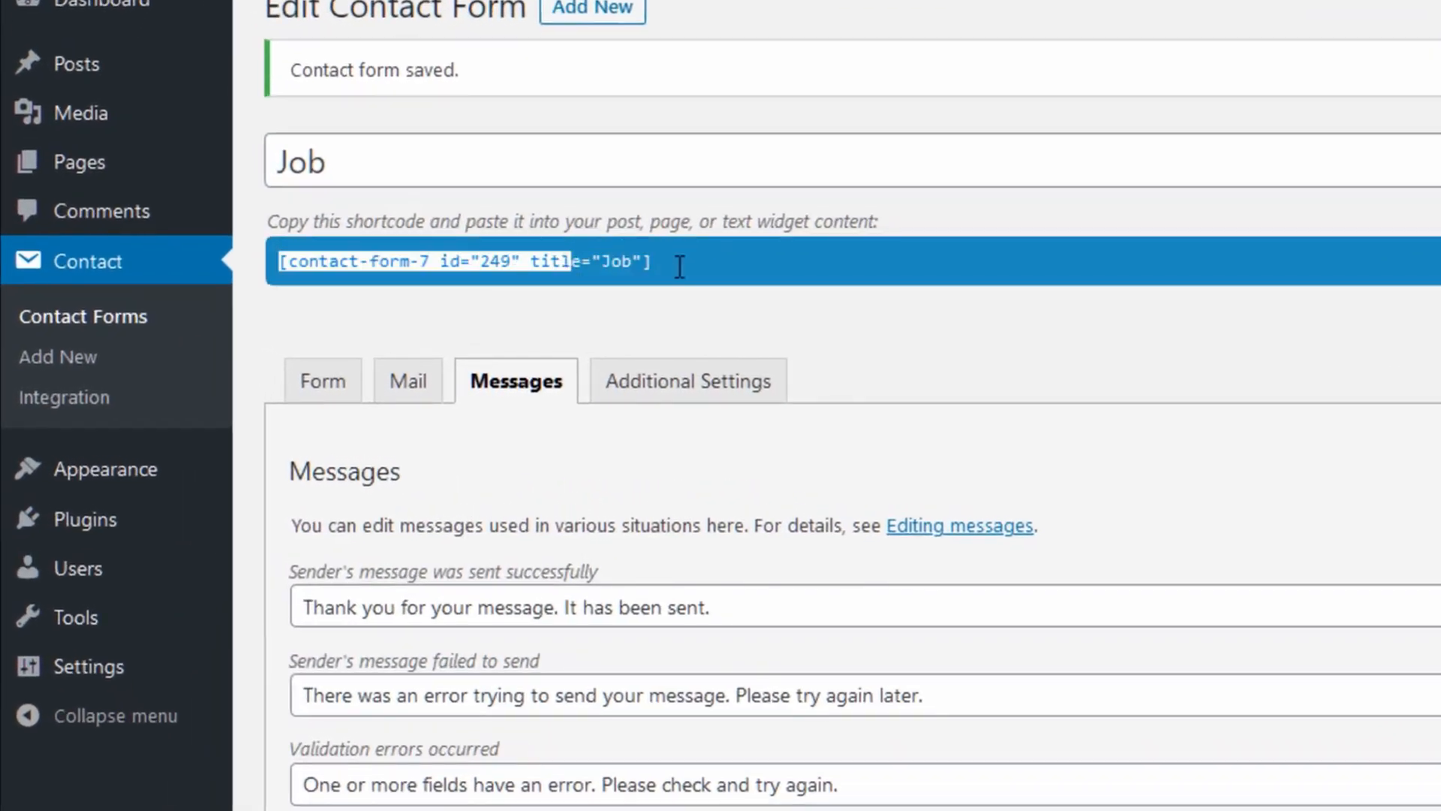
pyautogui.moveTo(679, 266); pyautogui.dragTo(694, 268)
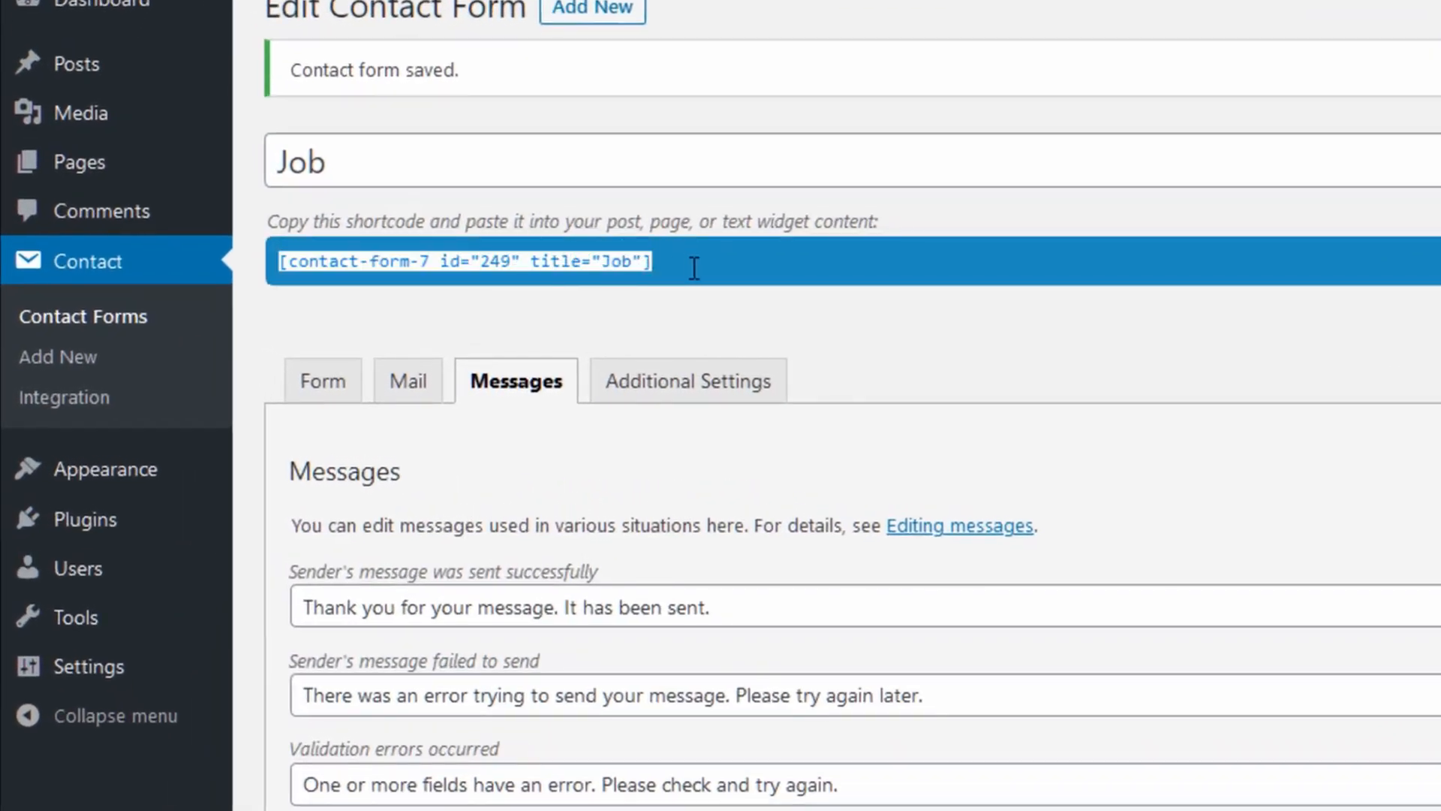
pyautogui.rightClick(517, 270)
pyautogui.click(620, 366)
# - Open the site's widget management and add a Text widget to the Footer #1 area
pyautogui.moveTo(138, 476)
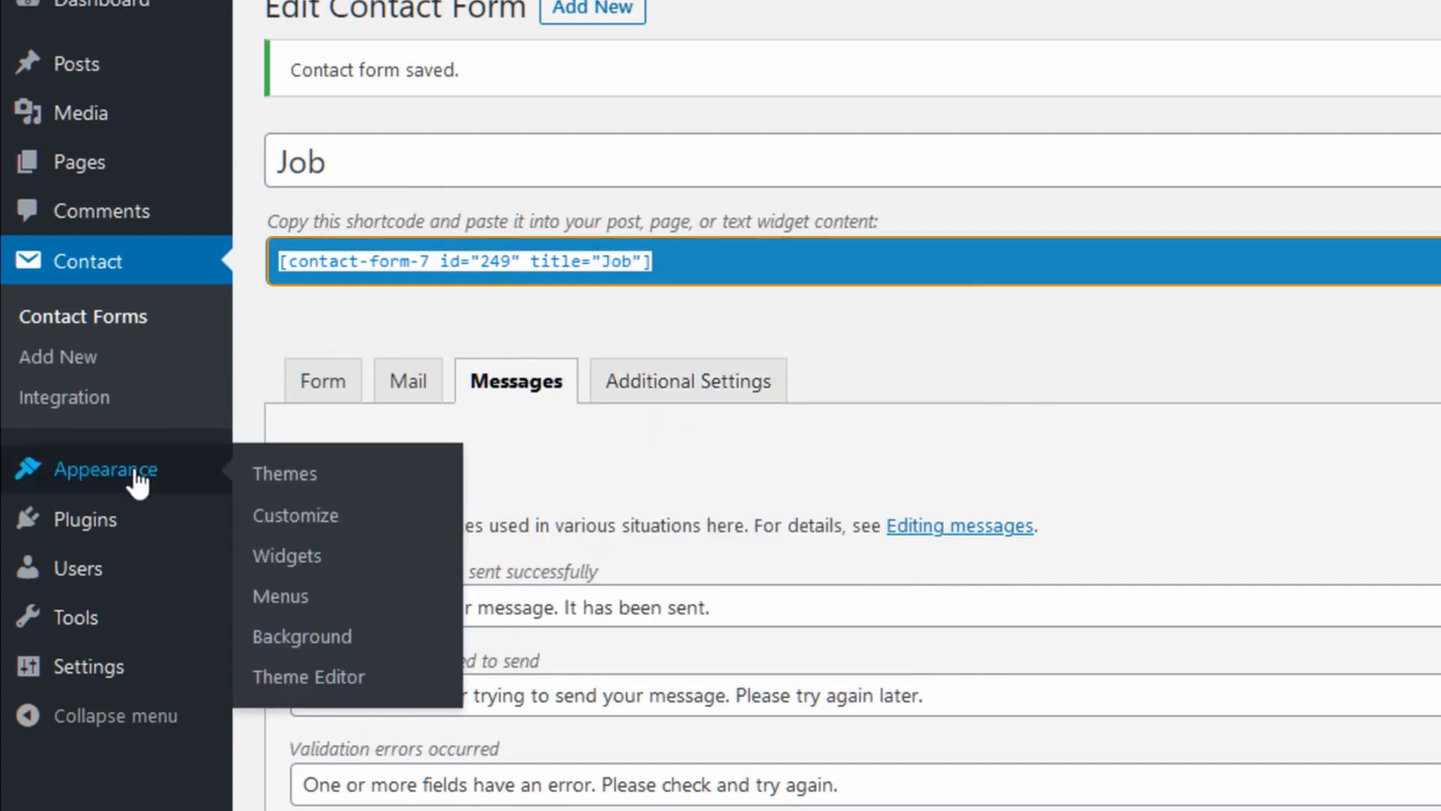
pyautogui.click(317, 567)
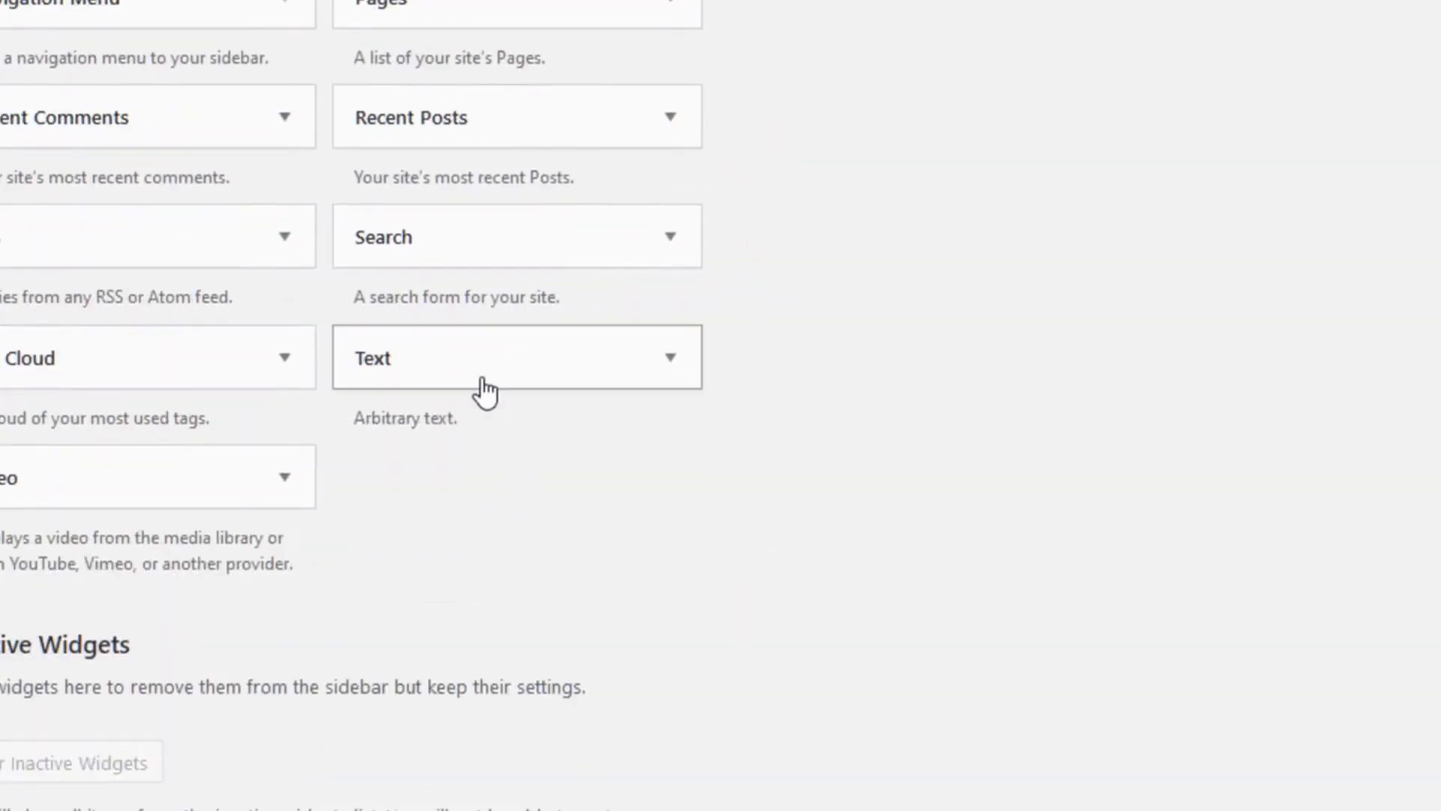
pyautogui.click(611, 720)
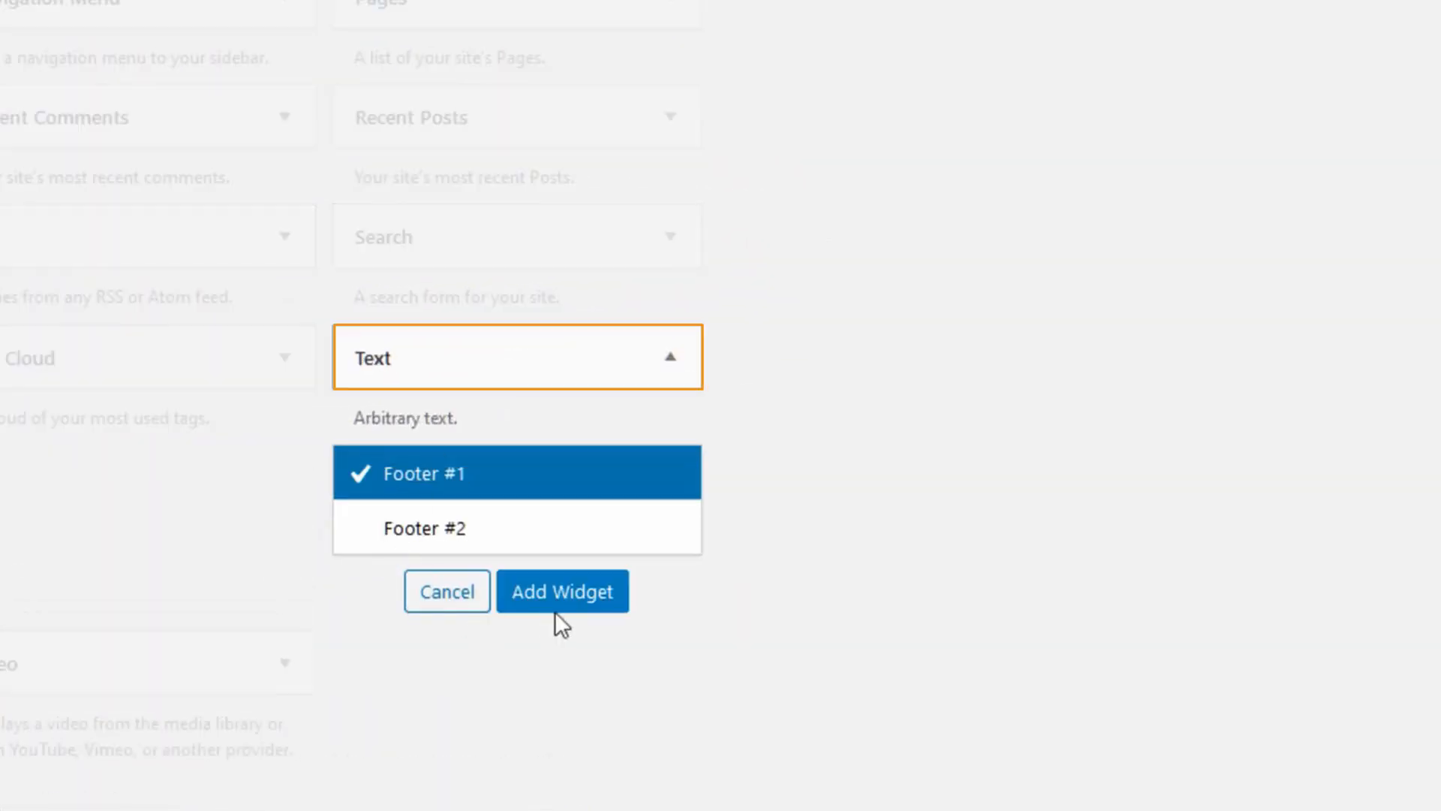
pyautogui.click(559, 593)
# - Title the Footer #1 Text widget "Job", paste the shortcode [contact-form-7 id="249" title="Job"] as its plain-text content, and save it
pyautogui.click(810, 252)
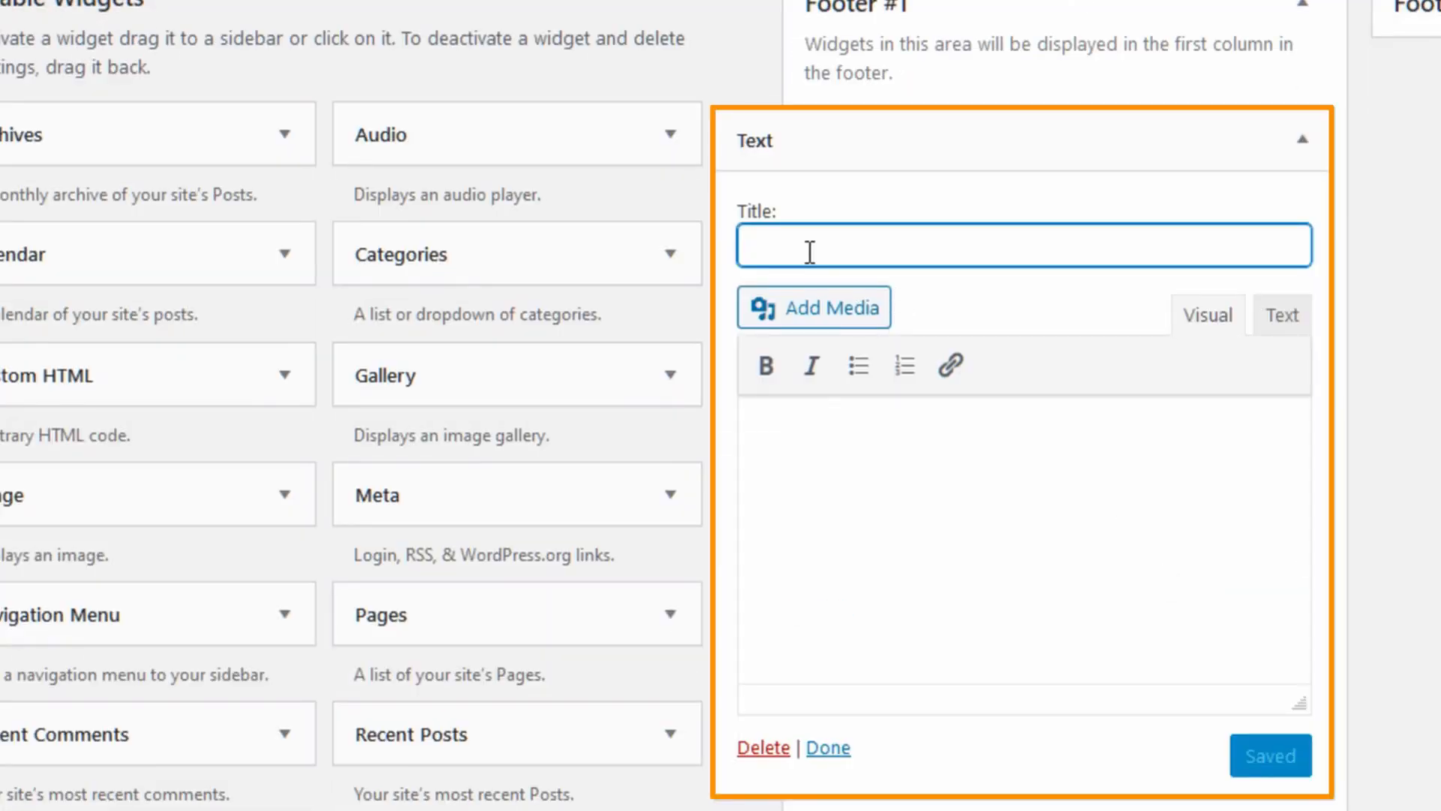
pyautogui.write('Job')
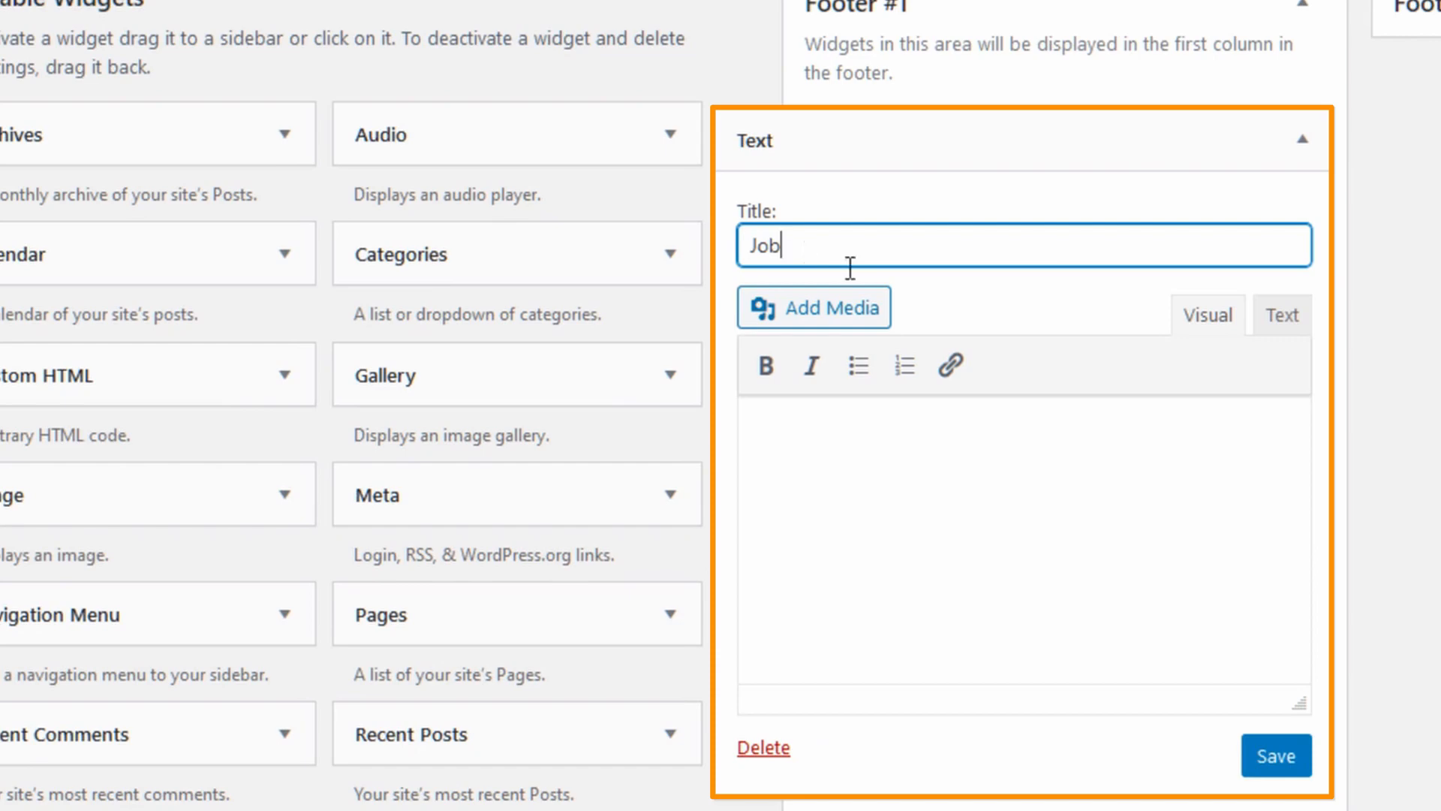
pyautogui.click(1285, 317)
pyautogui.click(849, 429)
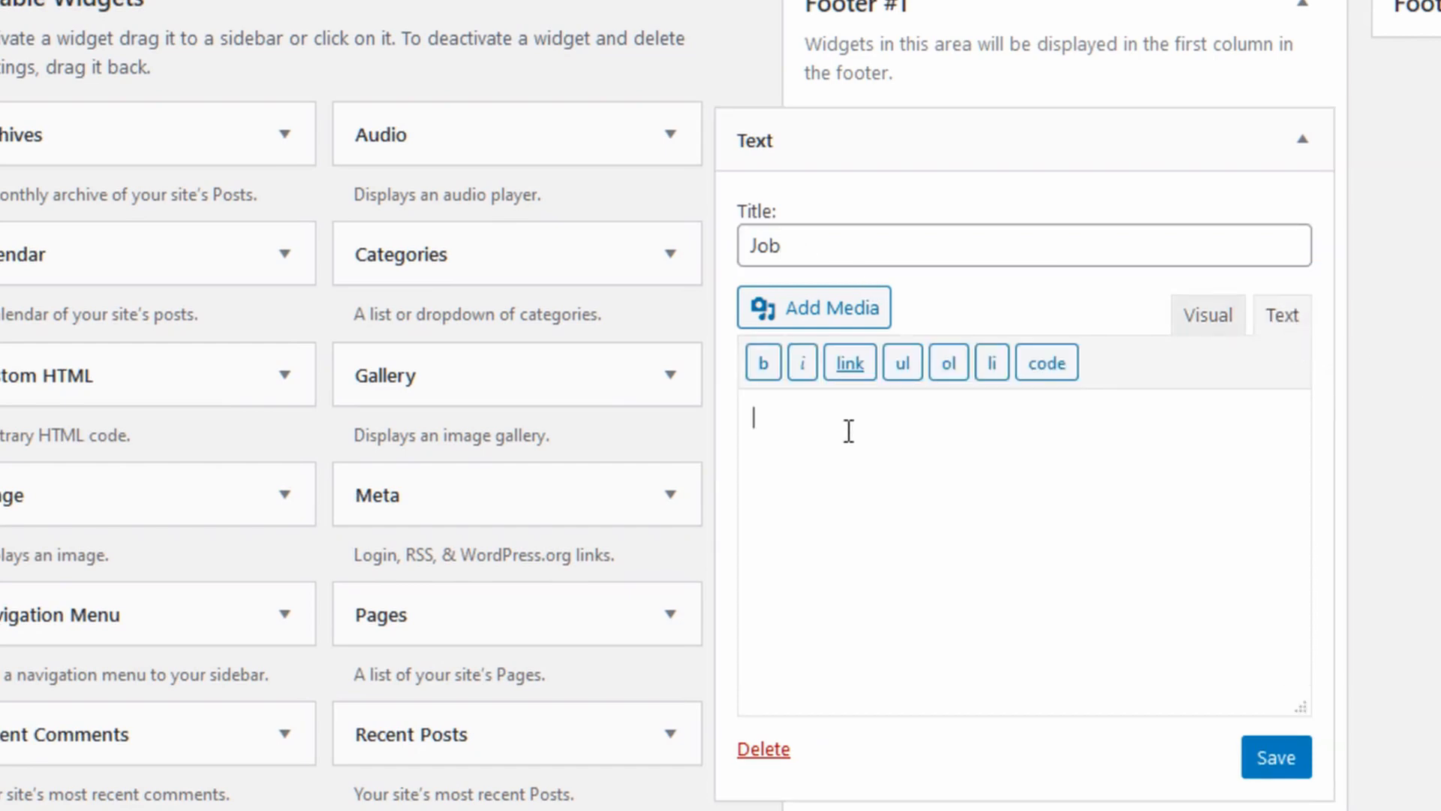
pyautogui.rightClick(846, 433)
pyautogui.click(901, 546)
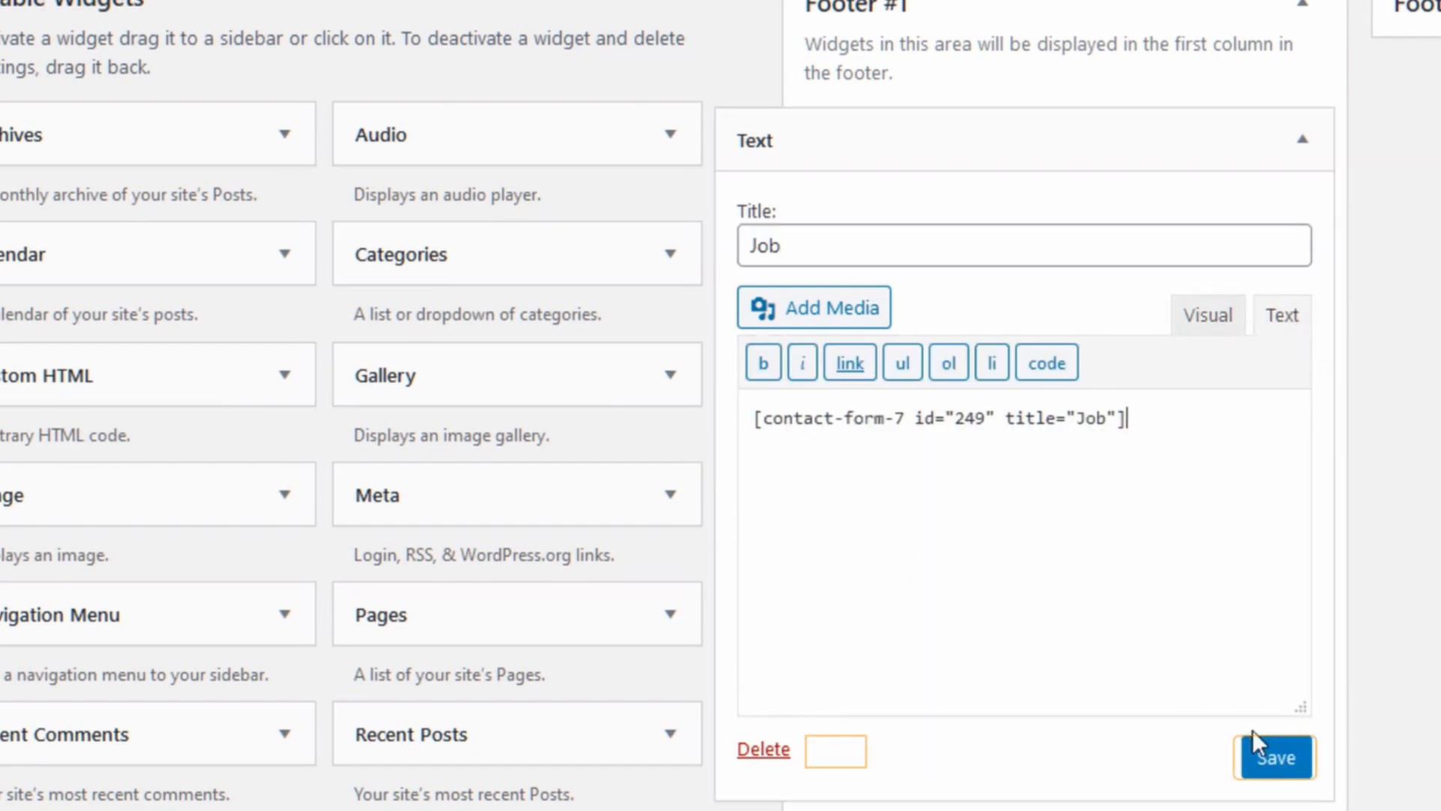
pyautogui.click(1285, 758)
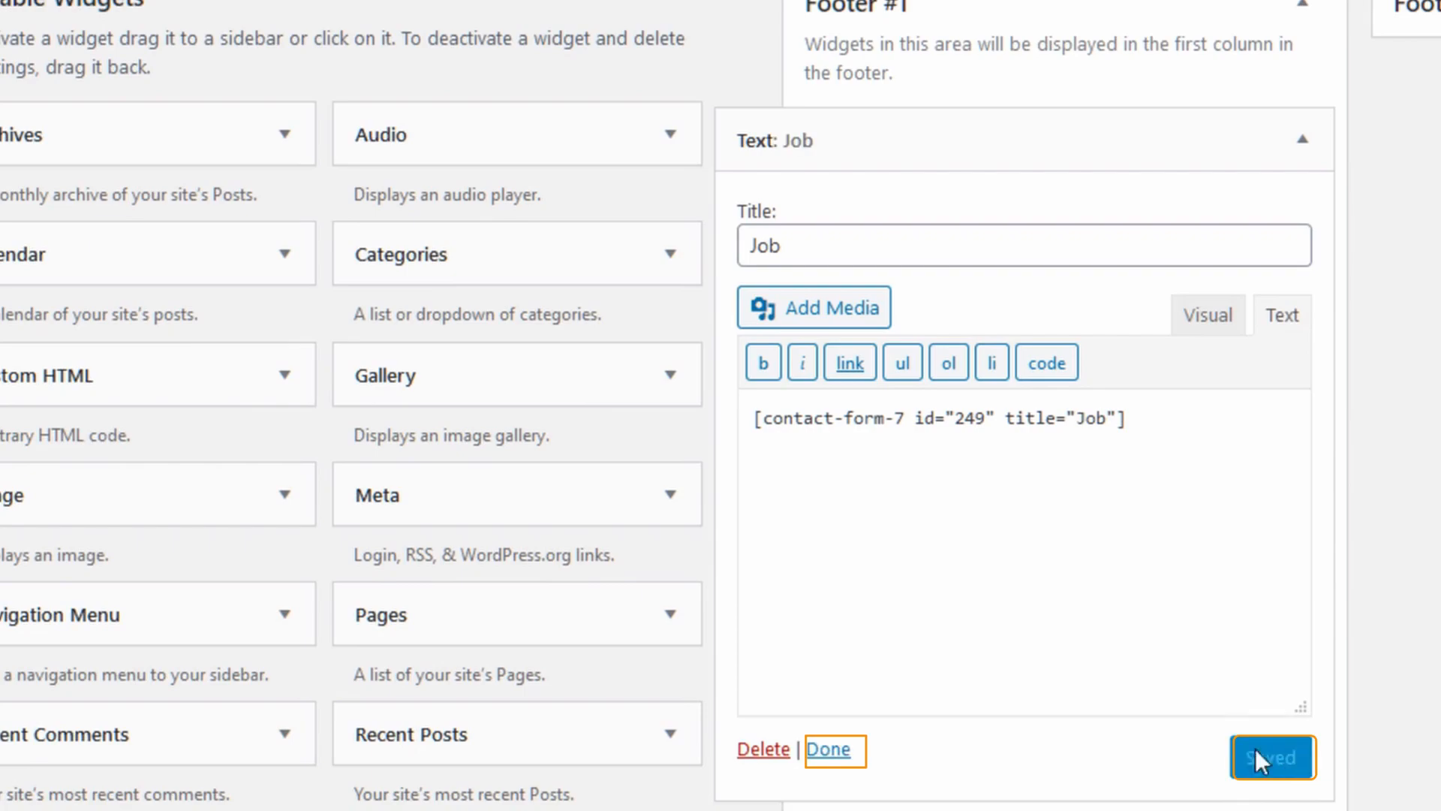
pyautogui.click(830, 750)
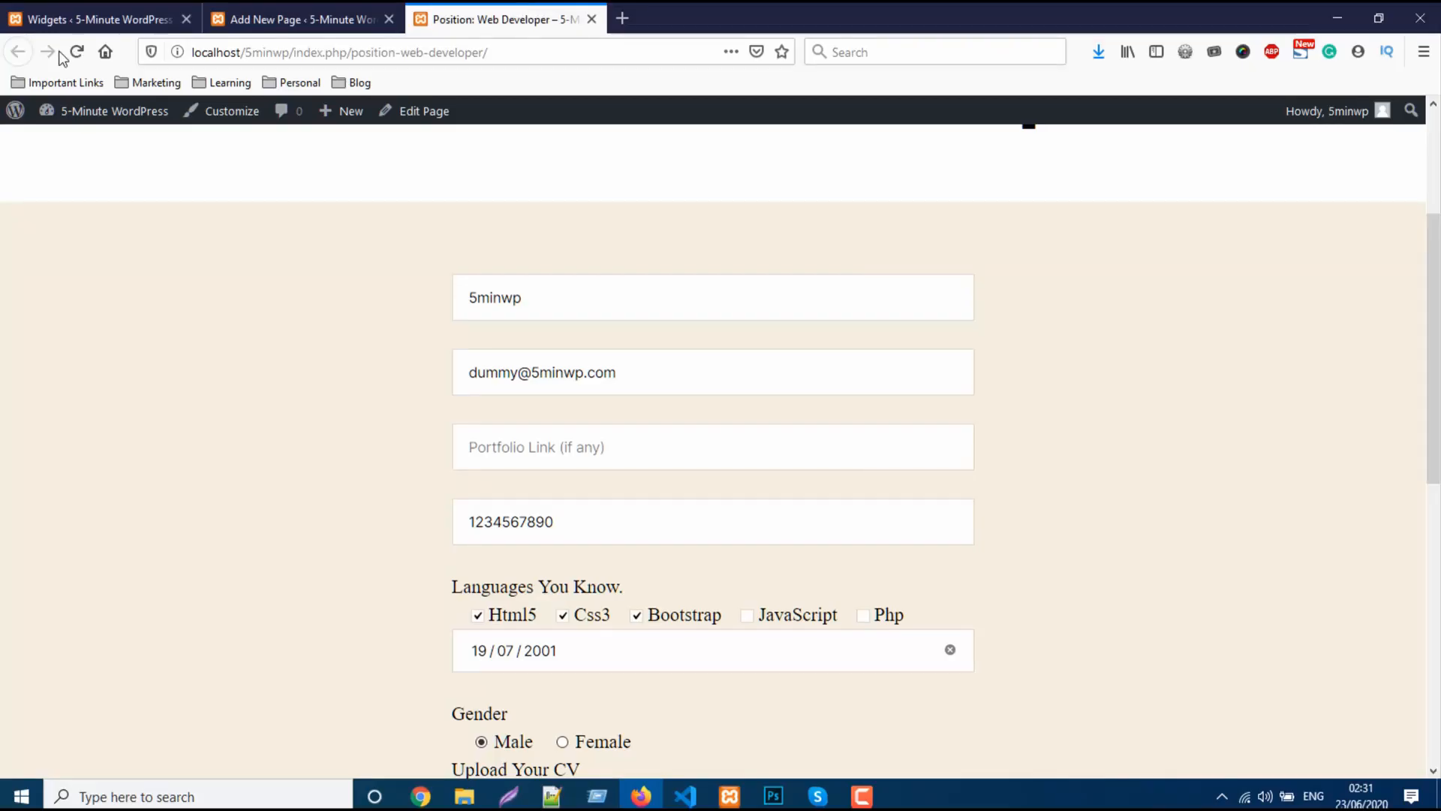
# - Reload the Web Developer position page and examine the Job form in its footer
pyautogui.click(72, 54)
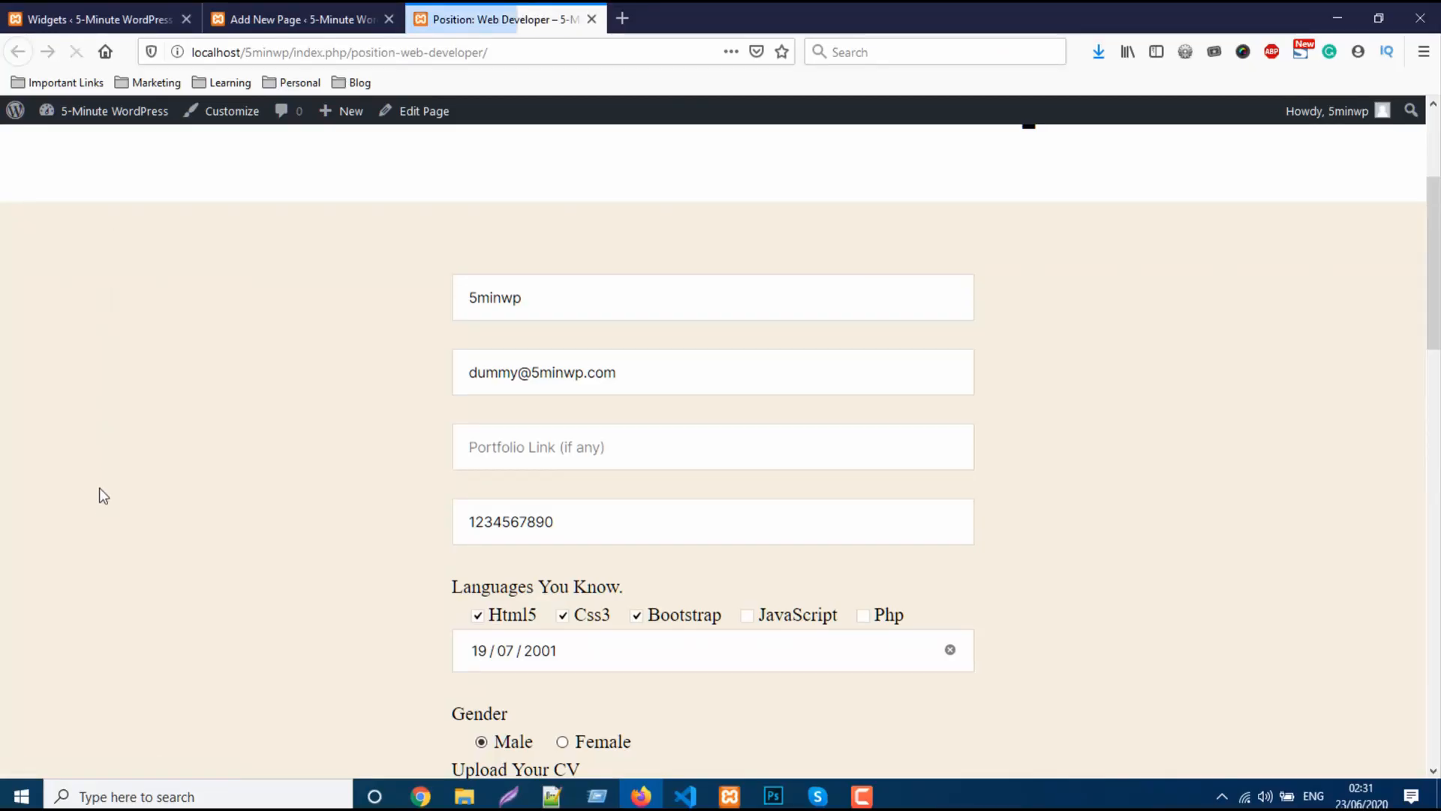
pyautogui.scroll(-10, 112, 526)
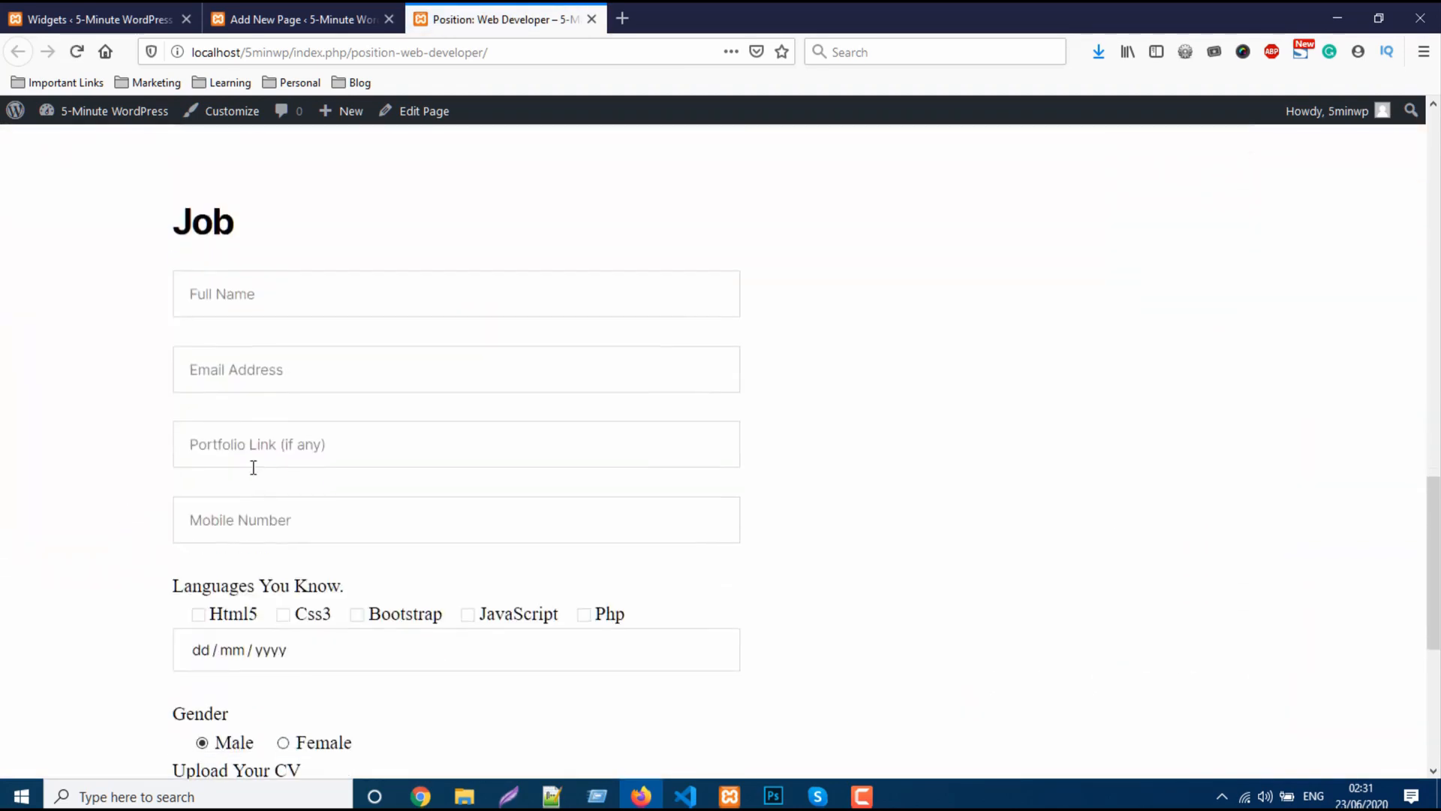
pyautogui.scroll(-5, 293, 454)
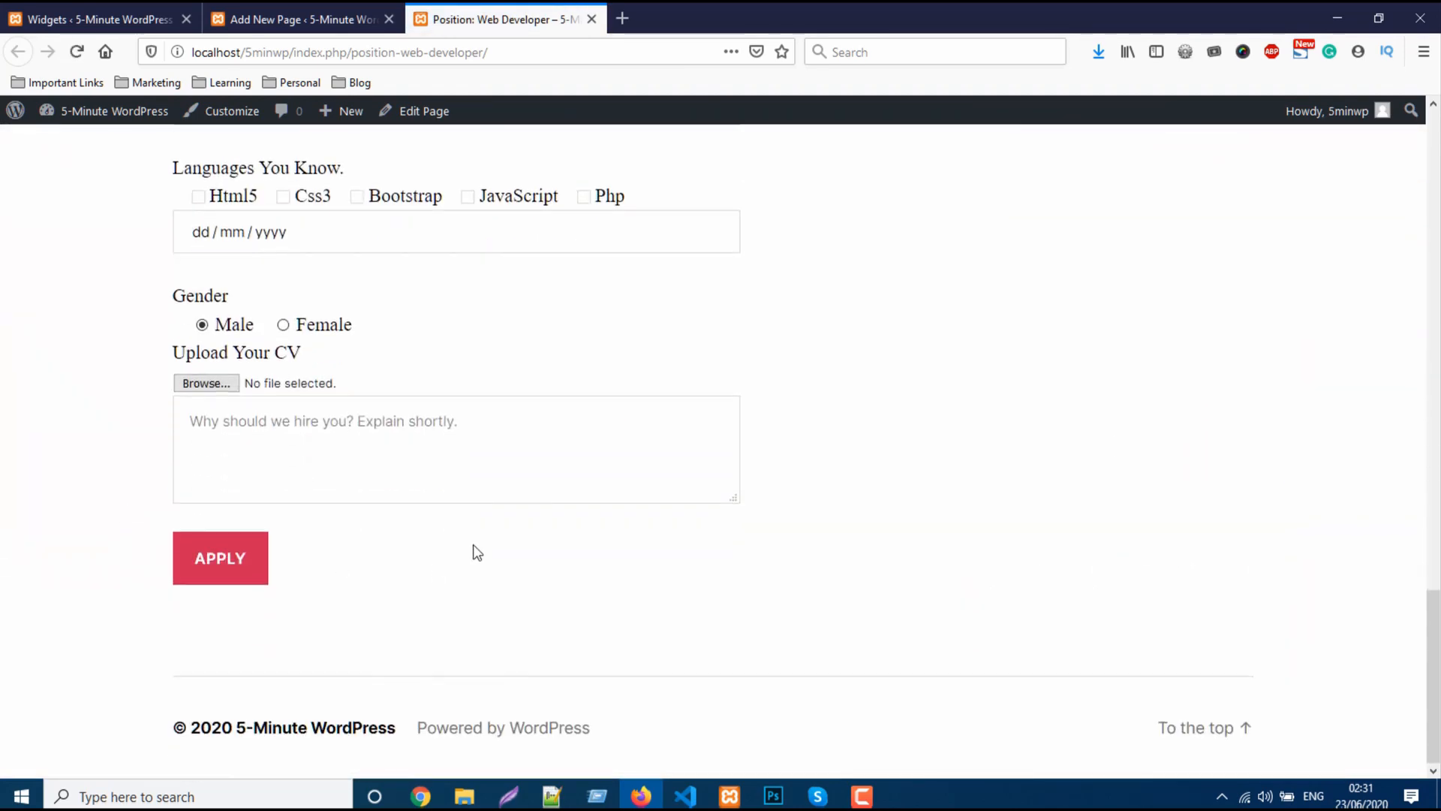
pyautogui.scroll(1, 473, 550)
pyautogui.scroll(4, 477, 552)
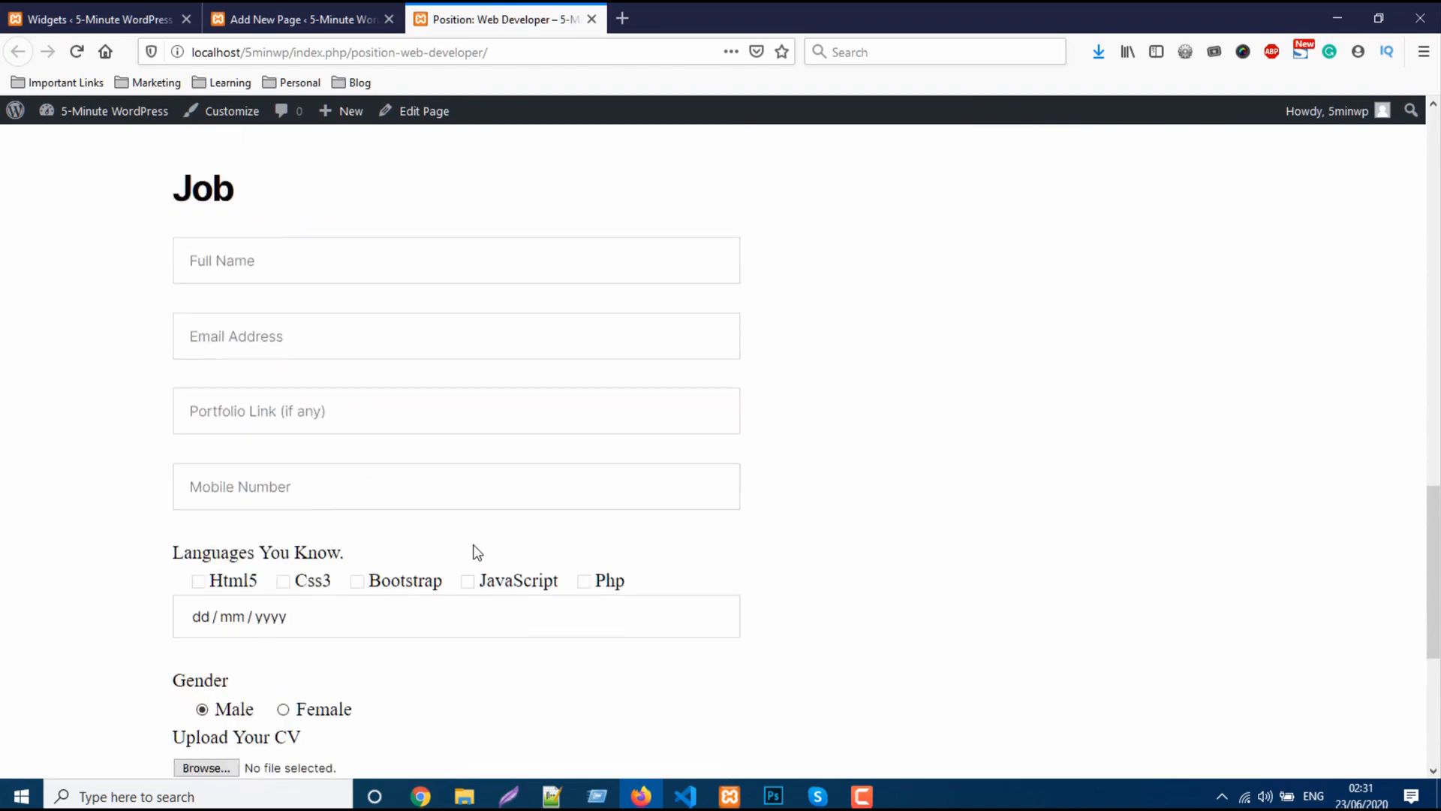